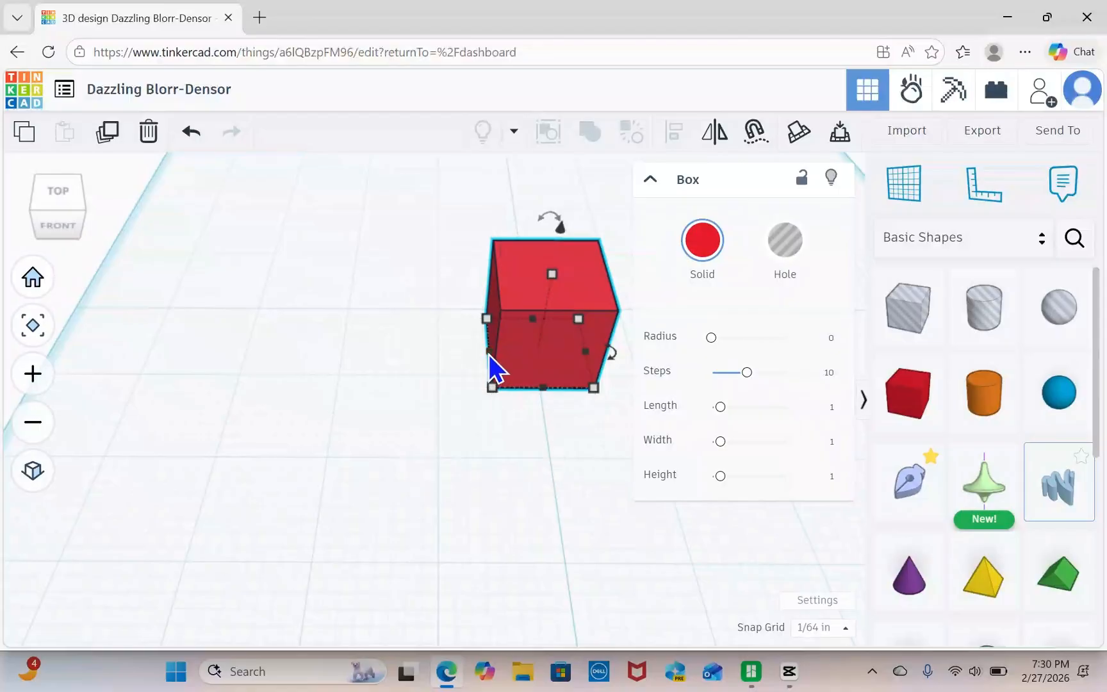
# Stretch the red box sideways and set its width to 3.5 in.
pyautogui.moveTo(489, 355); pyautogui.dragTo(222, 351)
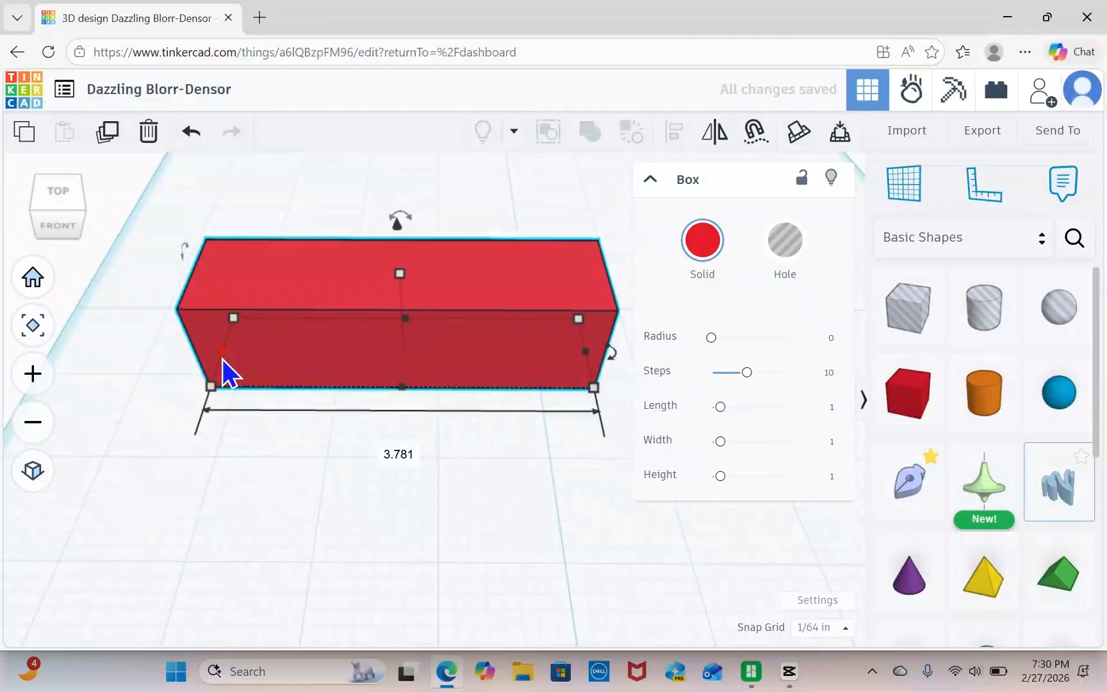
pyautogui.click(403, 453)
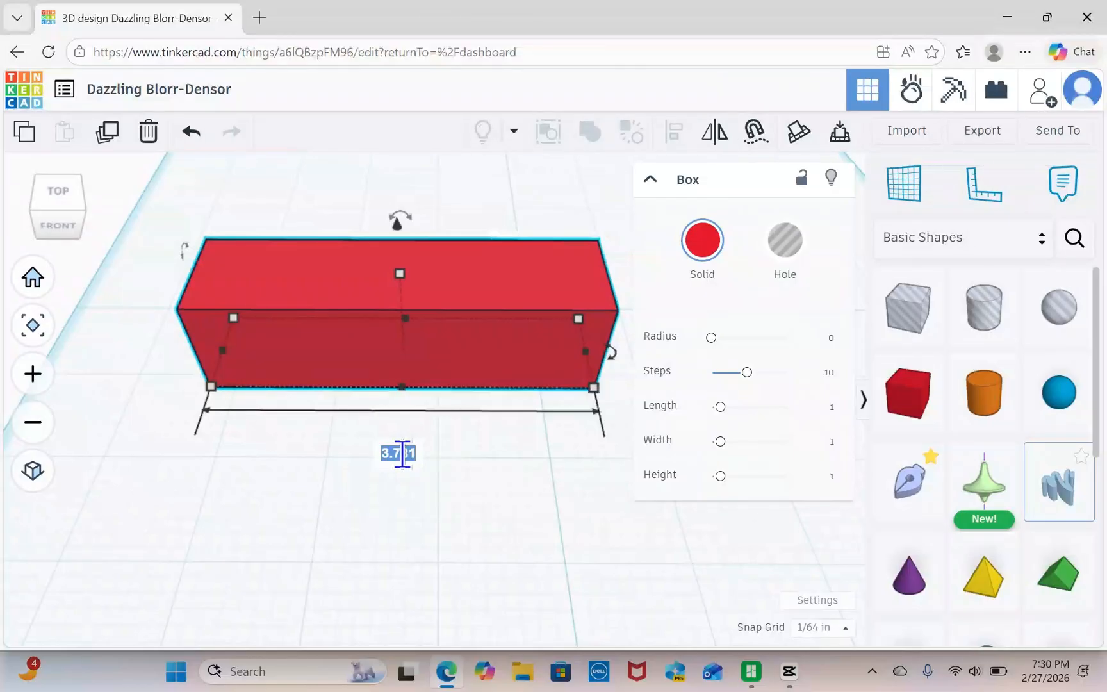
pyautogui.write('3.5')
pyautogui.press('Return')
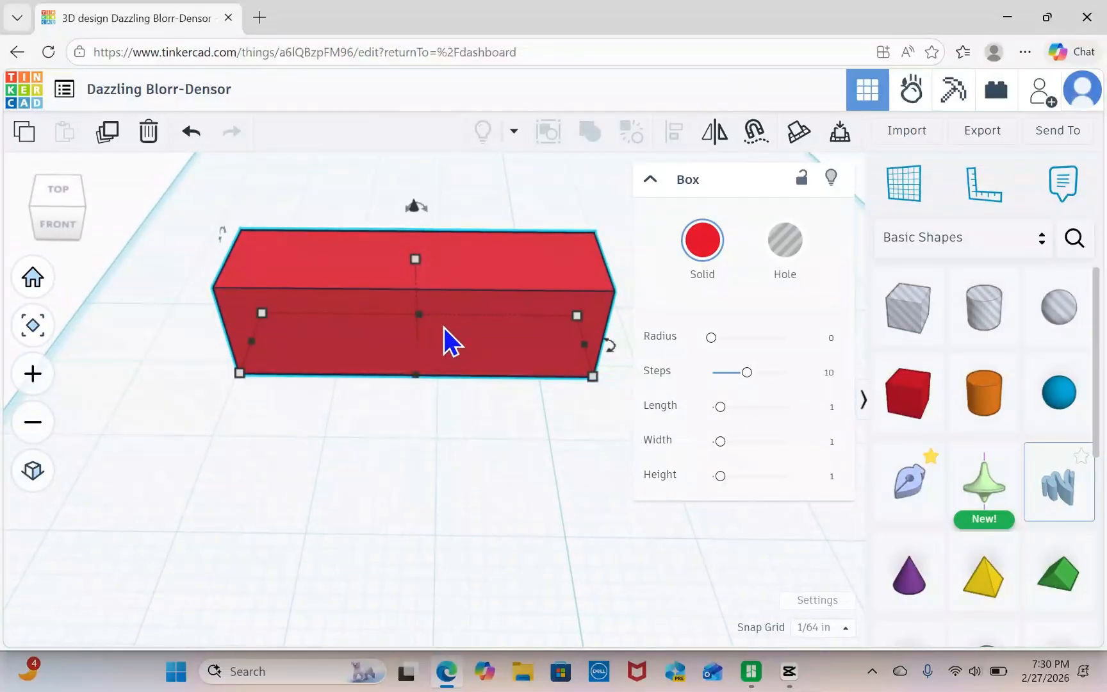
# Flatten the red box into a plate with a height of 1/8 in.
pyautogui.moveTo(421, 262)
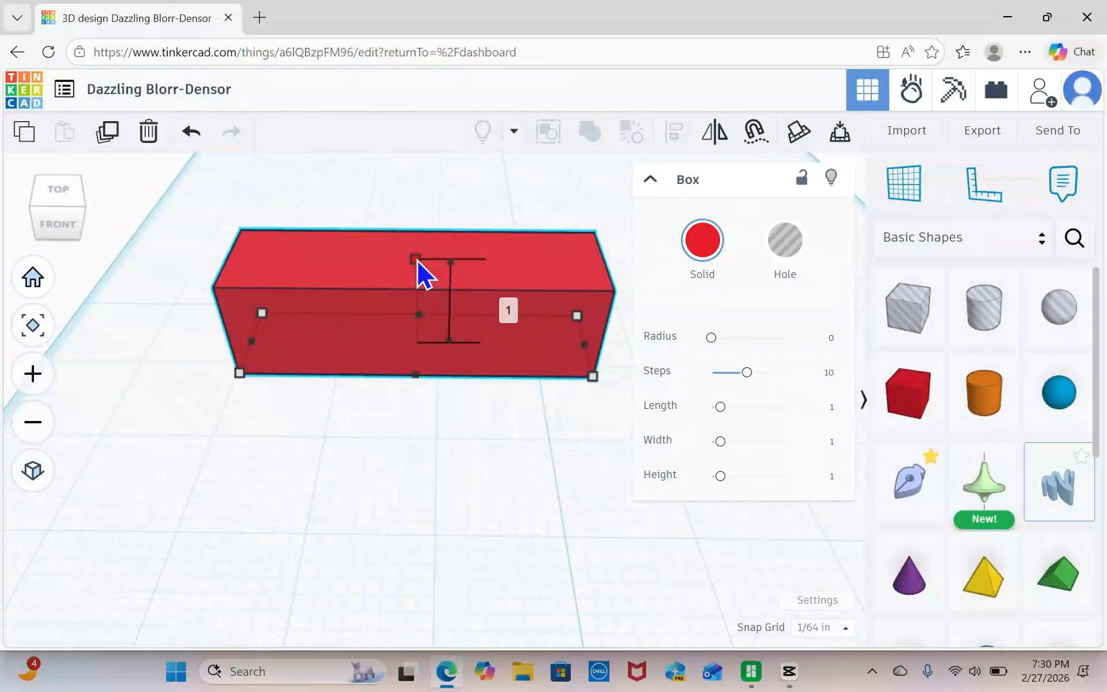
pyautogui.moveTo(417, 260); pyautogui.dragTo(410, 334)
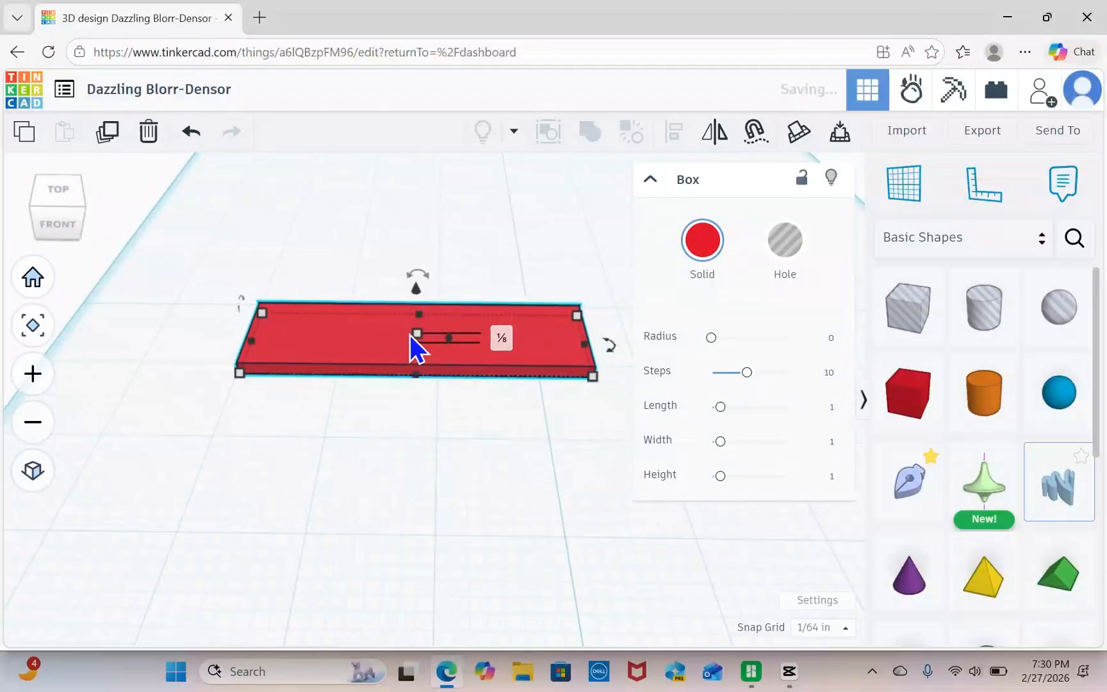
pyautogui.click(495, 424)
pyautogui.moveTo(495, 428); pyautogui.dragTo(530, 434, button='middle')
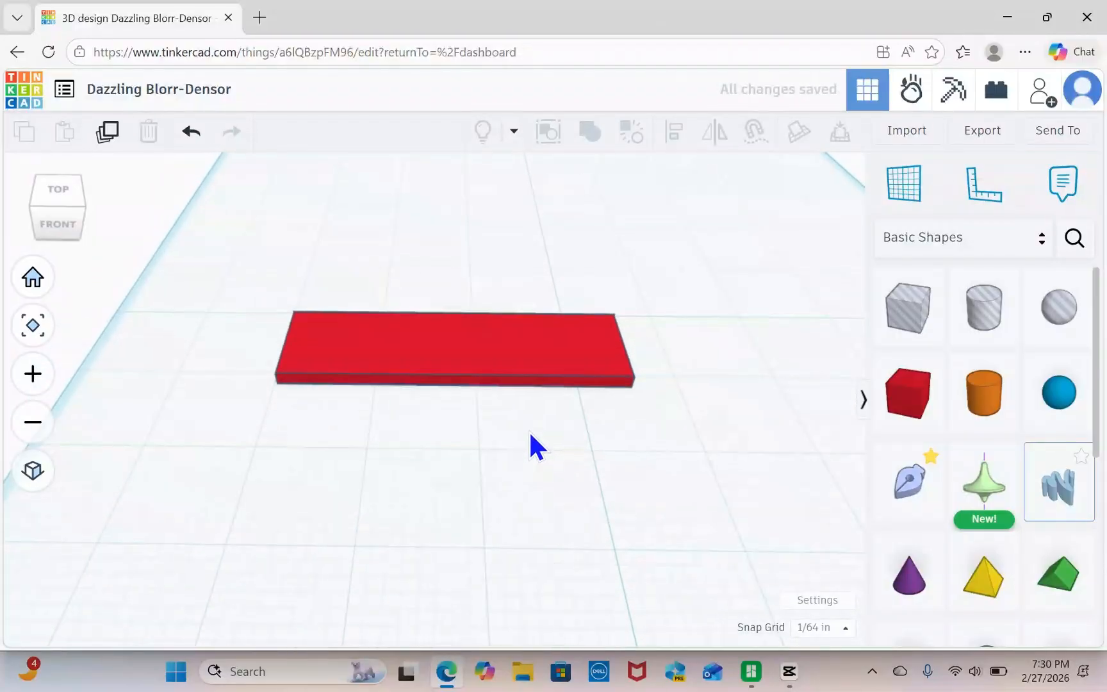
# Add a Text shape to the workplane just behind the red plate.
pyautogui.scroll(-1, 529, 442)
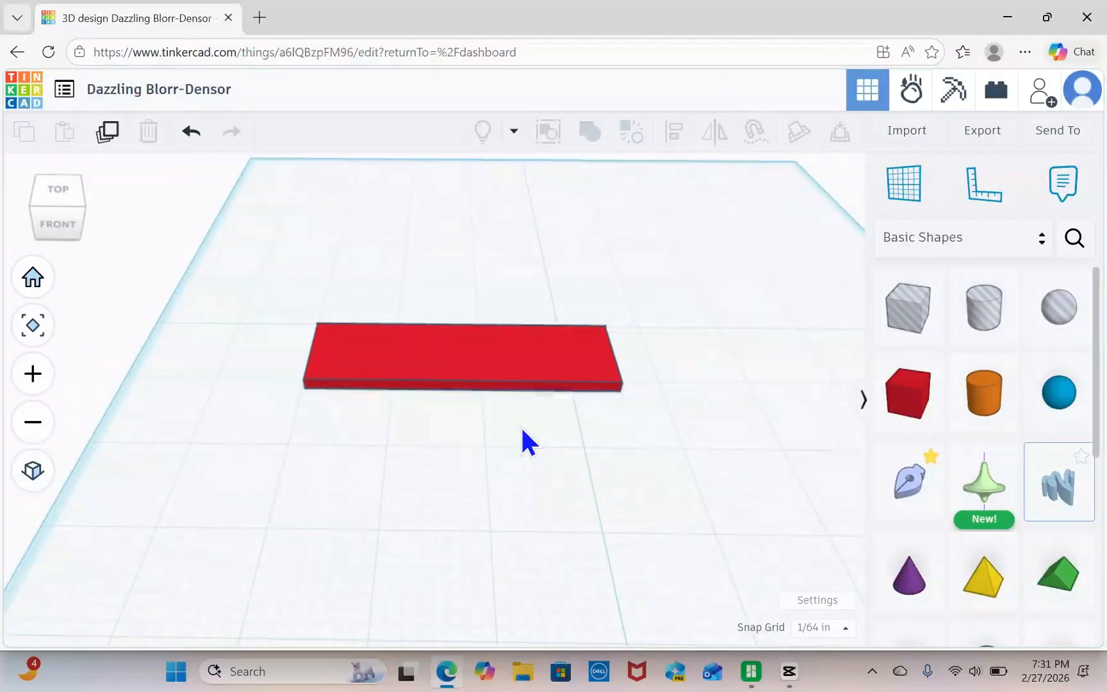
pyautogui.moveTo(604, 446); pyautogui.dragTo(602, 465, button='right')
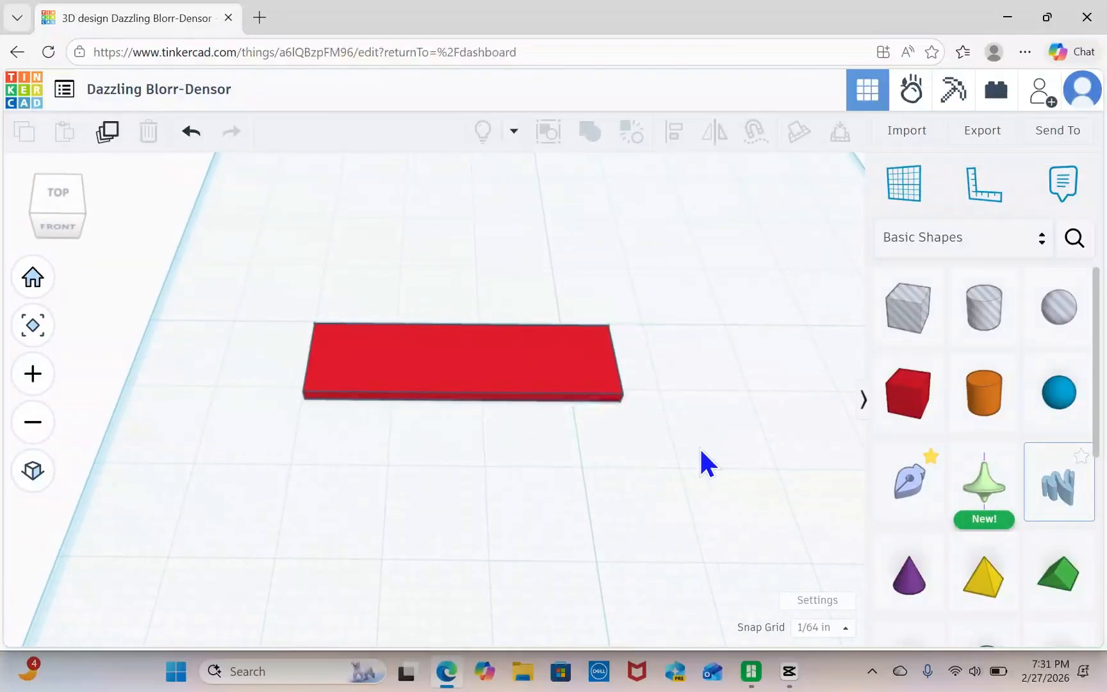
pyautogui.moveTo(702, 462); pyautogui.dragTo(631, 443, button='middle')
pyautogui.moveTo(627, 444); pyautogui.dragTo(616, 456, button='right')
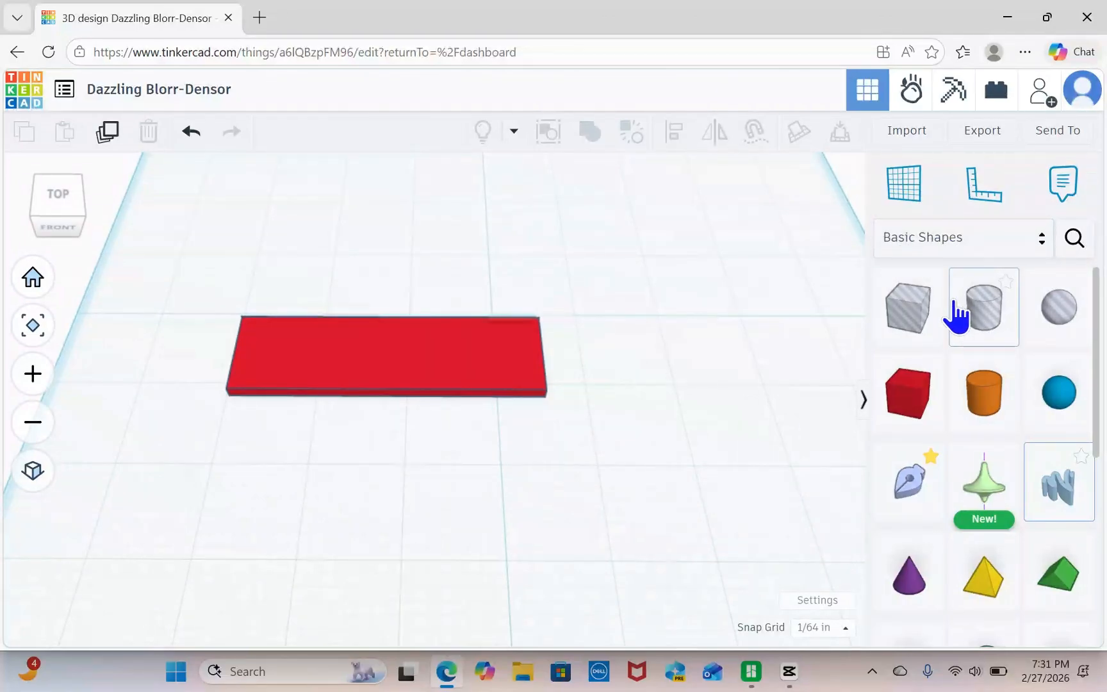
pyautogui.scroll(-1, 955, 313)
pyautogui.scroll(-4, 954, 314)
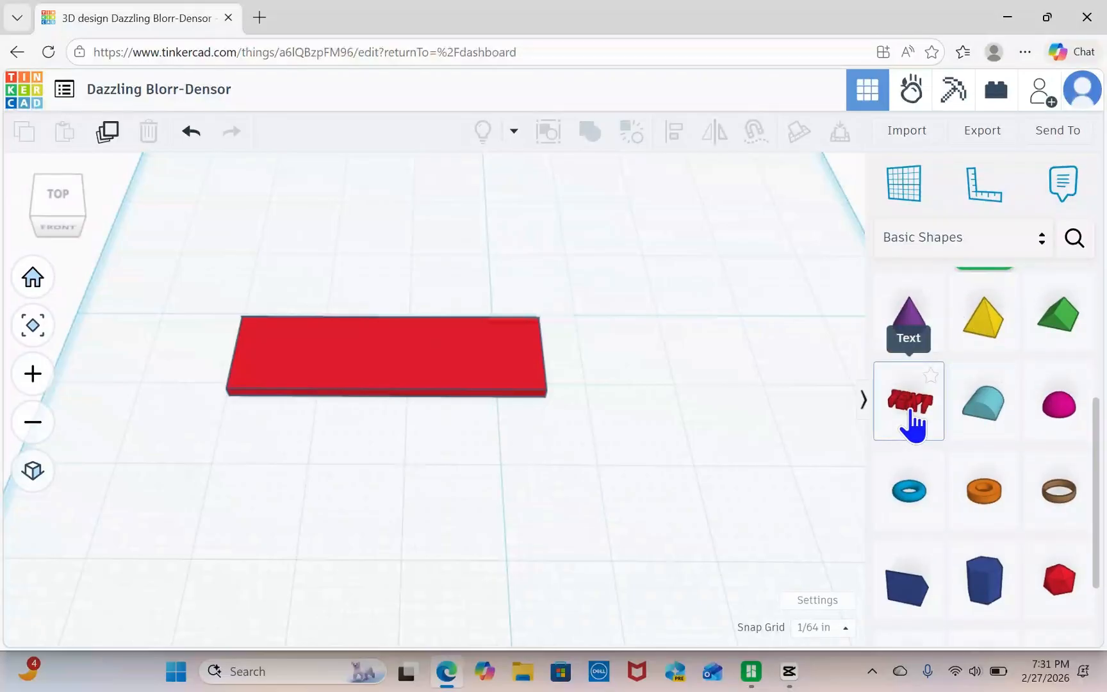
pyautogui.moveTo(913, 423); pyautogui.dragTo(412, 265)
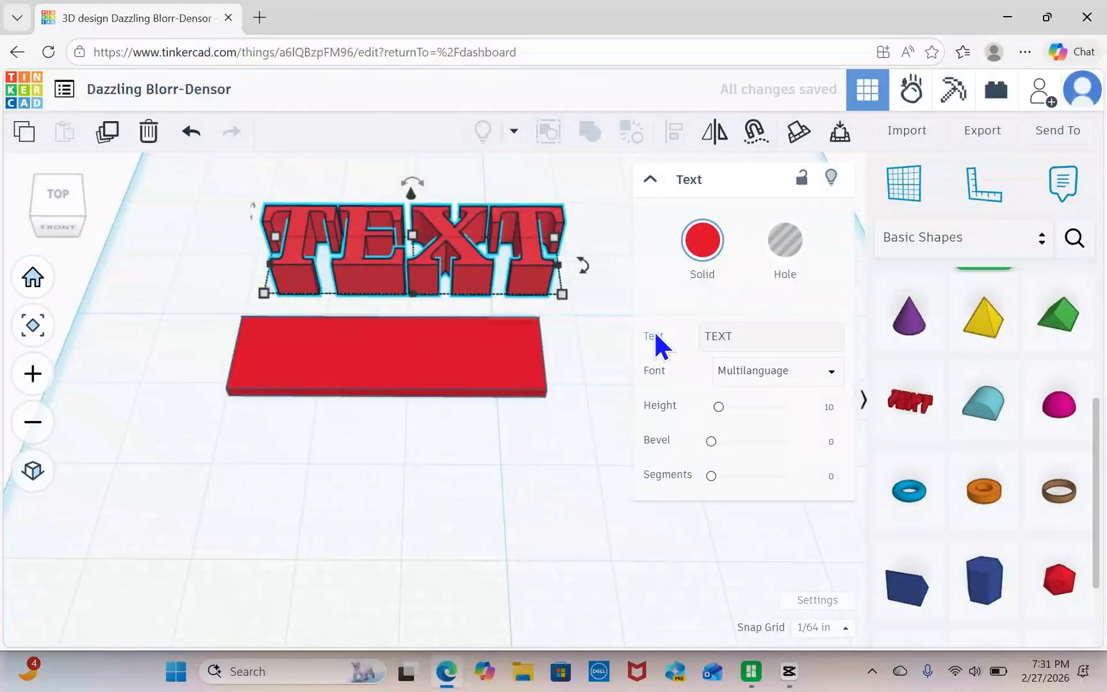
# Change the text shape's wording to MAKERMATES.
pyautogui.click(742, 332)
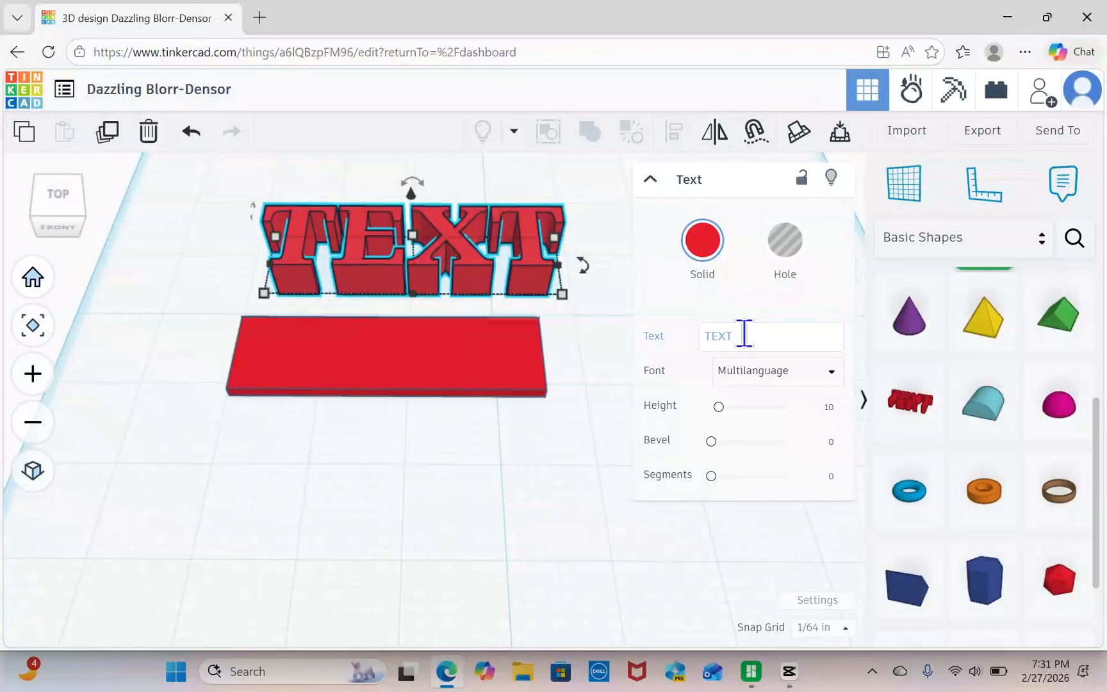
pyautogui.click(744, 332)
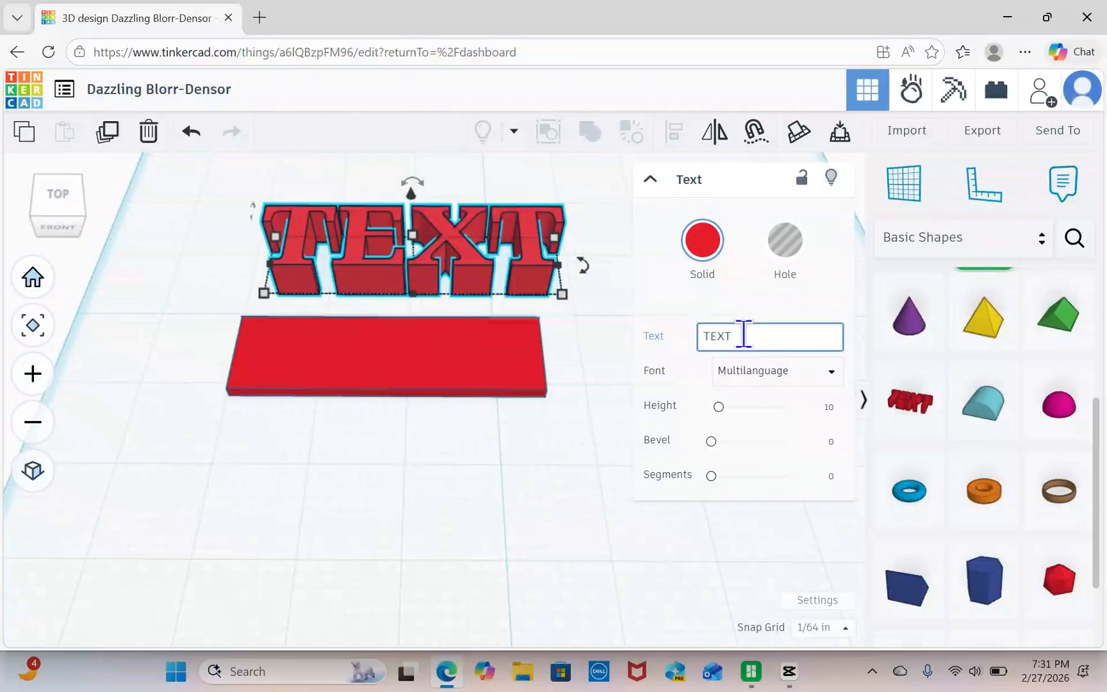
pyautogui.press('BackSpace')
pyautogui.press('BackSpace')
pyautogui.press('BackSpace')
pyautogui.press('BackSpace')
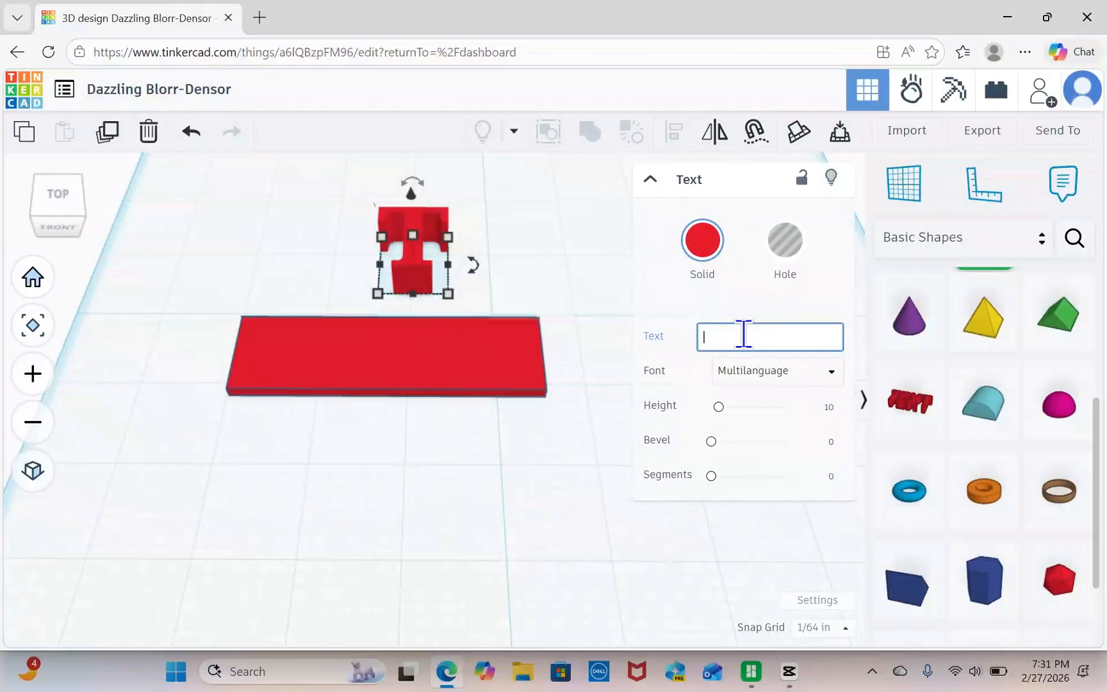
pyautogui.write('MAKERMATES')
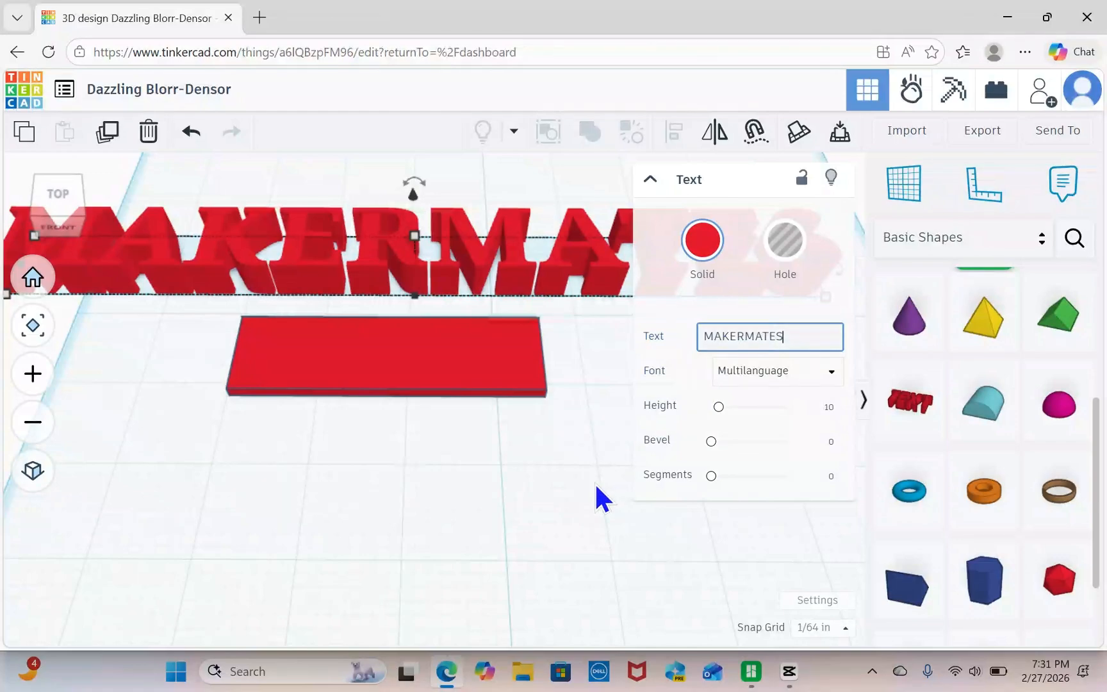
pyautogui.press('Return')
pyautogui.click(641, 432)
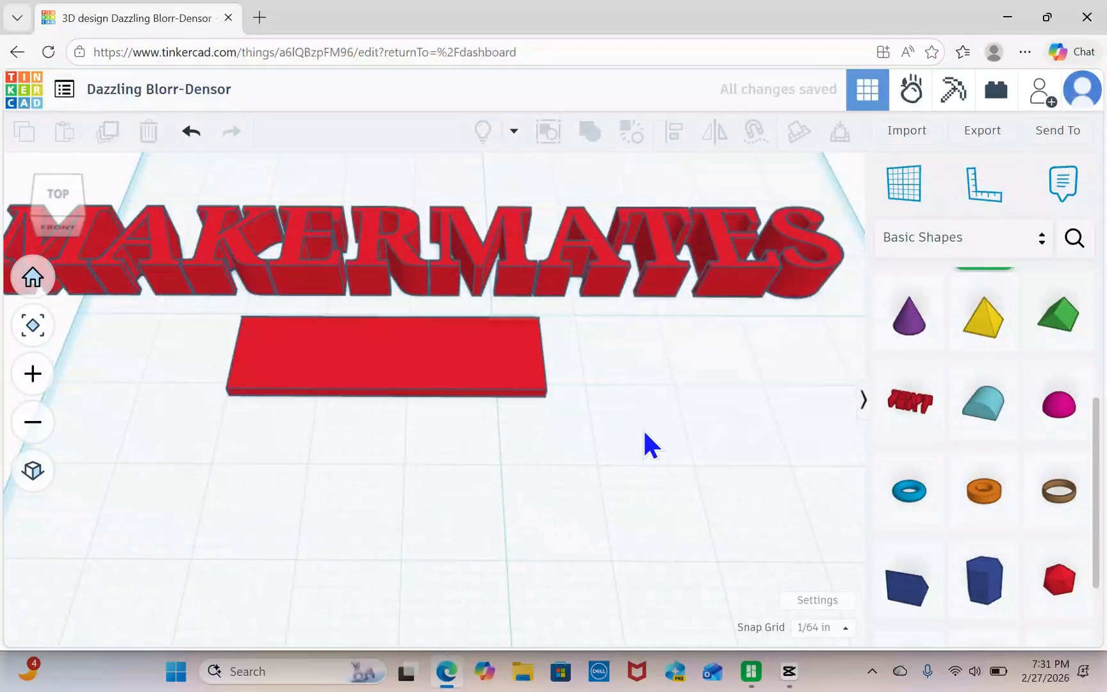
# Scale the MAKERMATES text down to about 4.48 in wide and move it over the red plate.
pyautogui.scroll(-2, 637, 435)
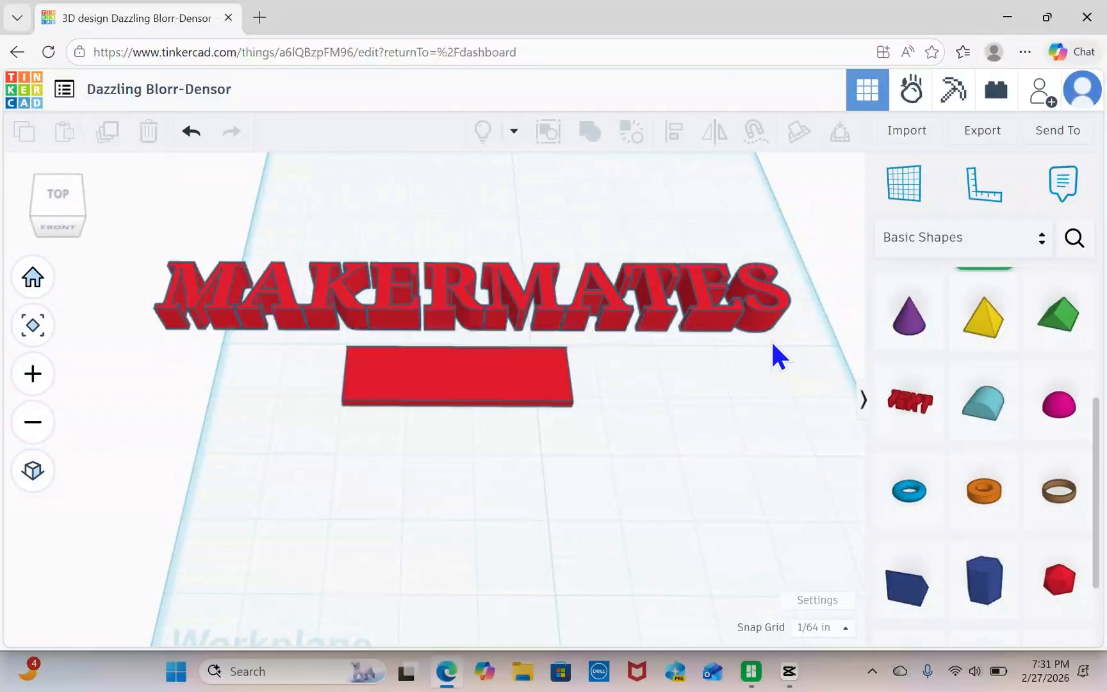
pyautogui.click(701, 286)
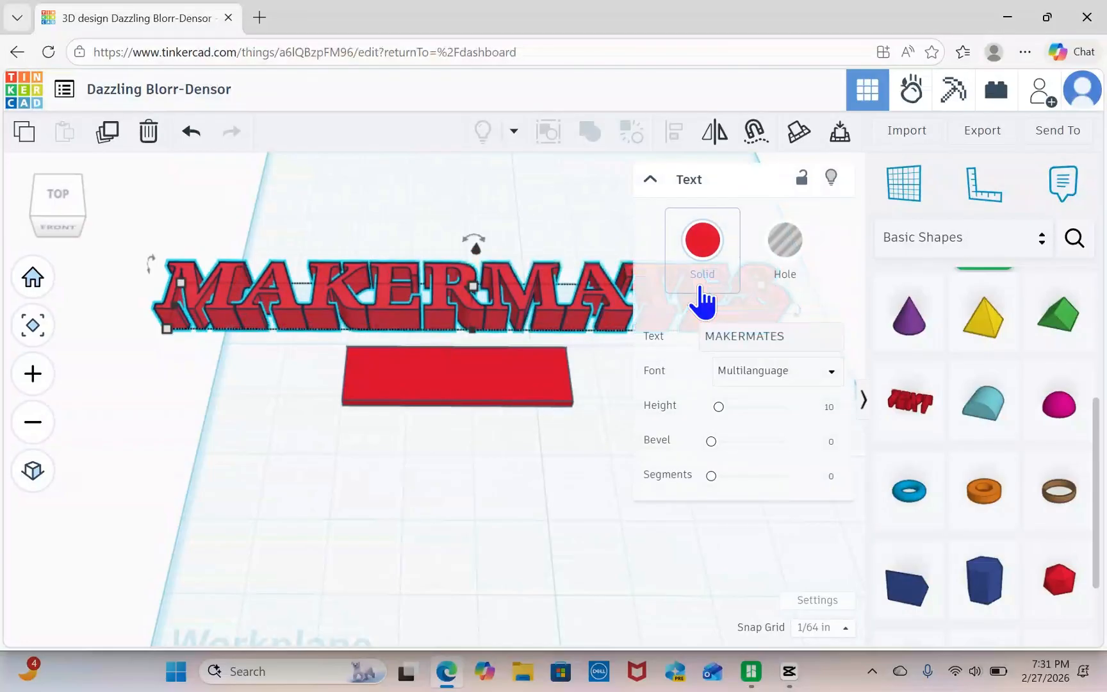
pyautogui.moveTo(632, 337); pyautogui.dragTo(472, 373, button='middle')
pyautogui.moveTo(621, 368)
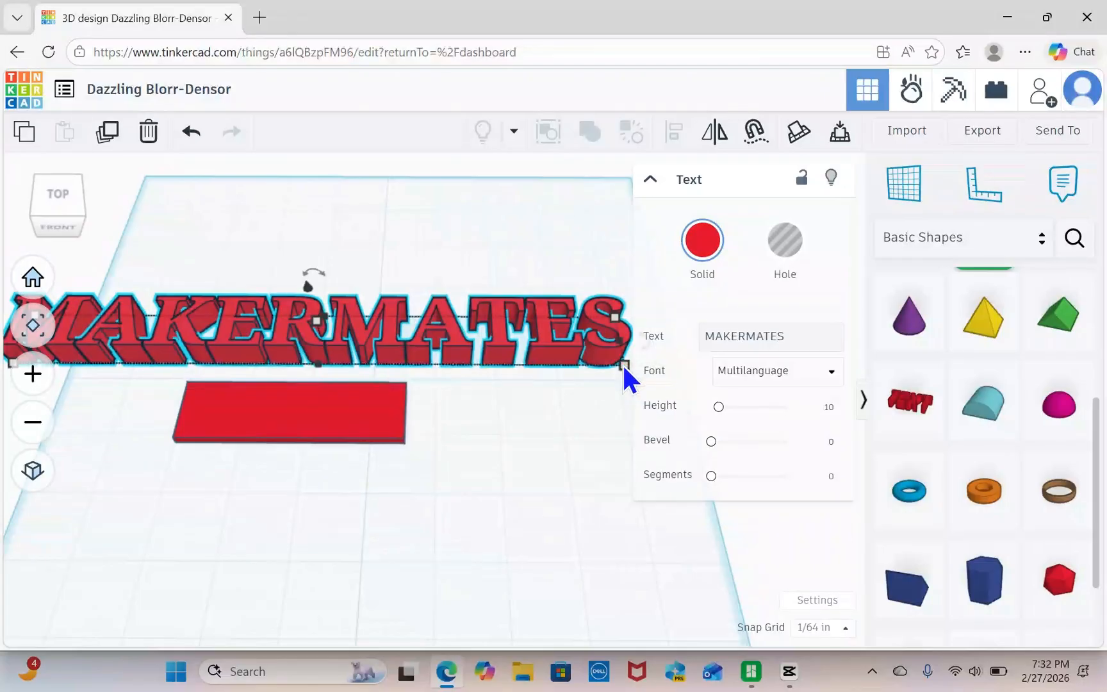
pyautogui.moveTo(623, 364); pyautogui.dragTo(364, 404)
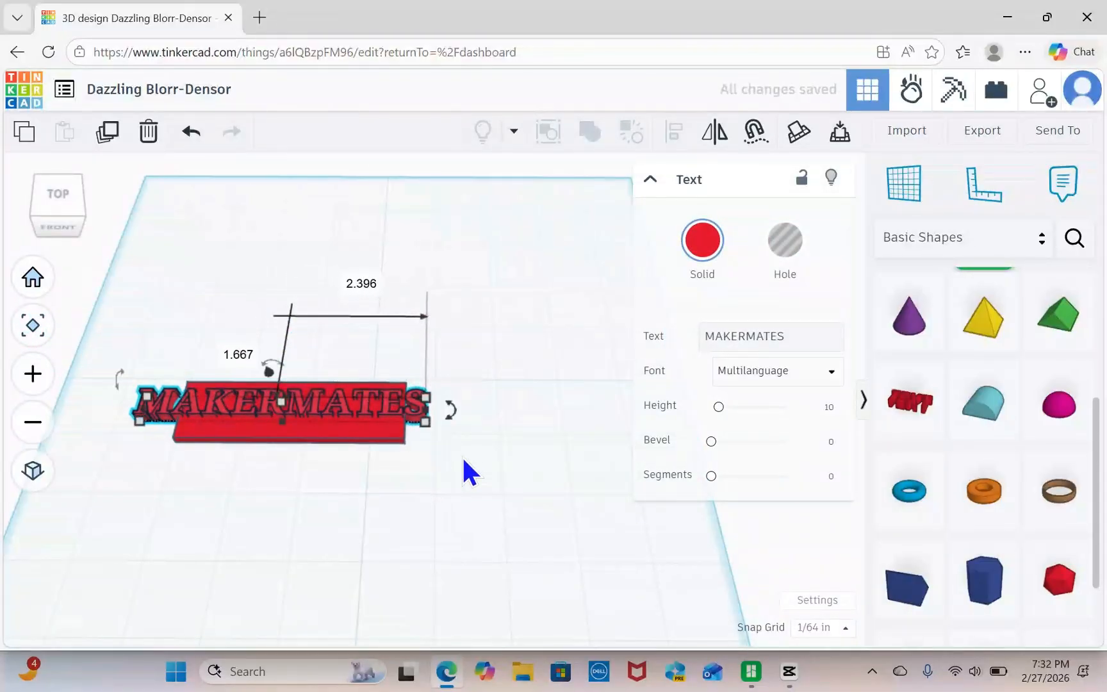
# Shrink the MAKERMATES text to fit within the plate's outline and place it near the middle of the plate.
pyautogui.moveTo(463, 461); pyautogui.dragTo(564, 465, button='middle')
pyautogui.scroll(2, 552, 459)
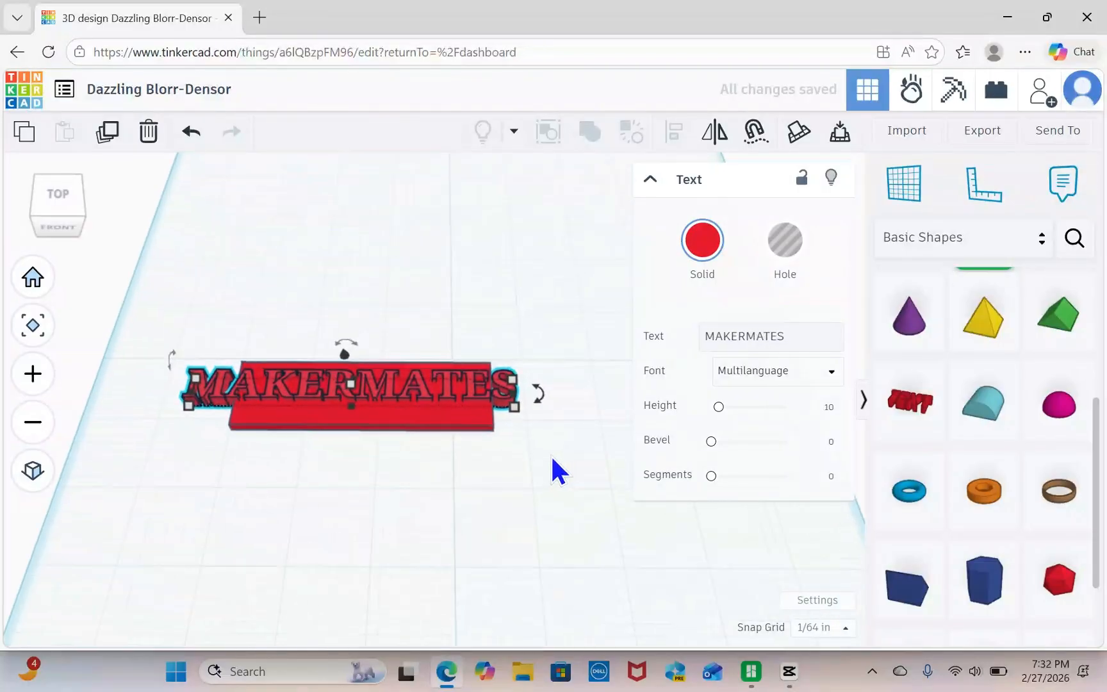
pyautogui.scroll(2, 545, 460)
pyautogui.moveTo(462, 447); pyautogui.dragTo(566, 472, button='middle')
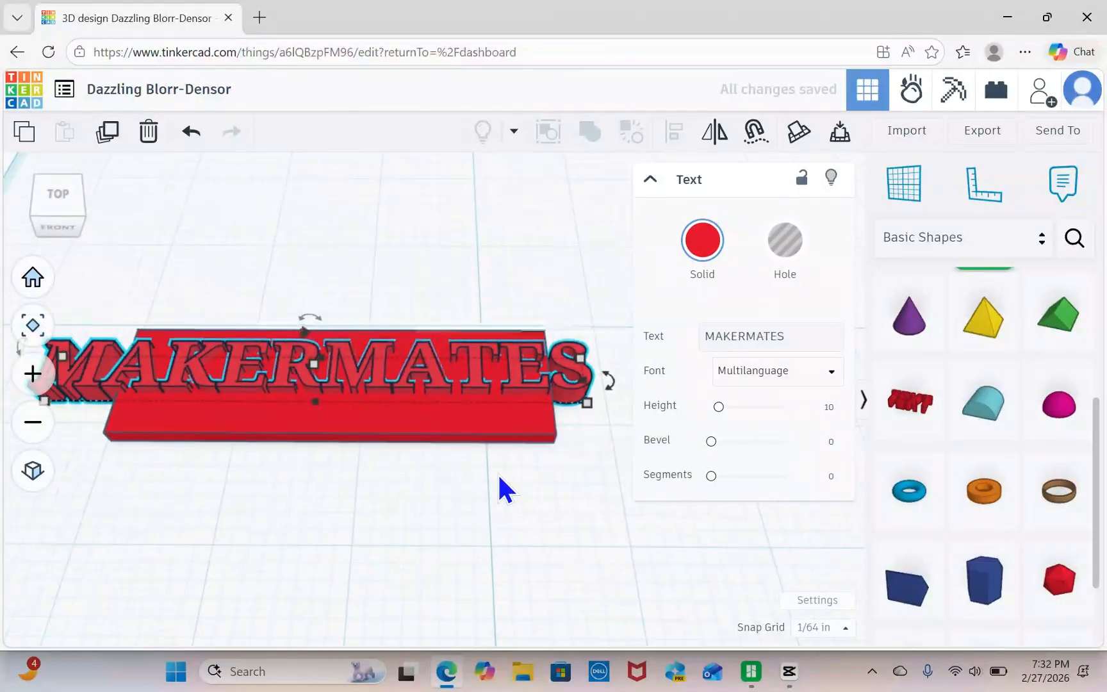
pyautogui.scroll(-1, 499, 477)
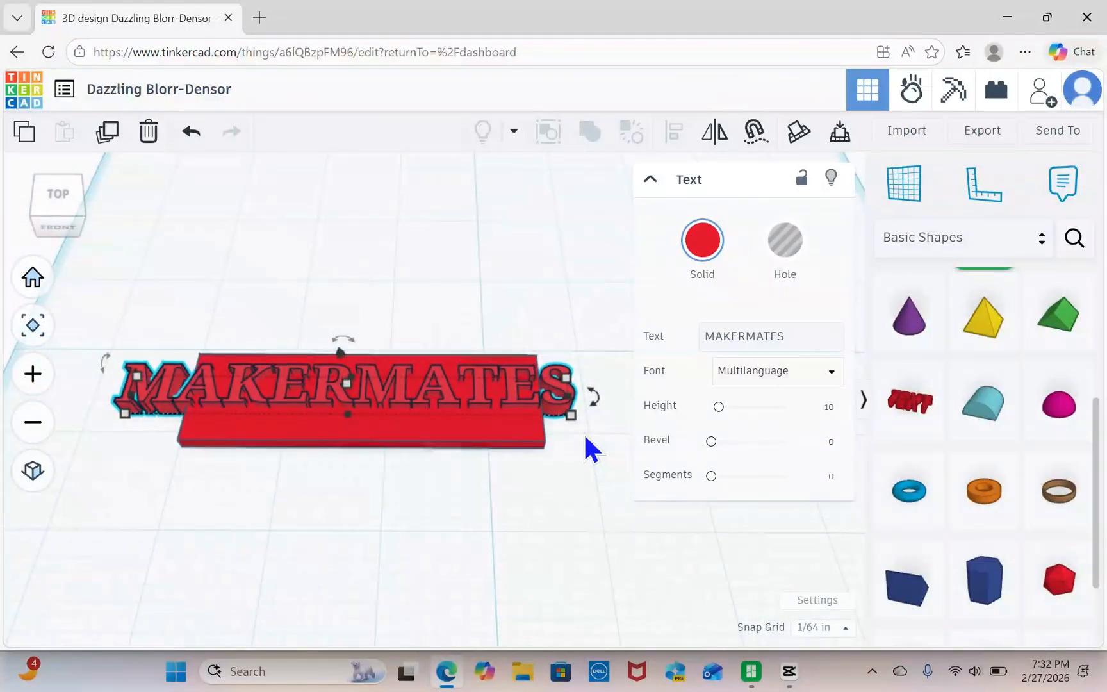
pyautogui.moveTo(572, 415)
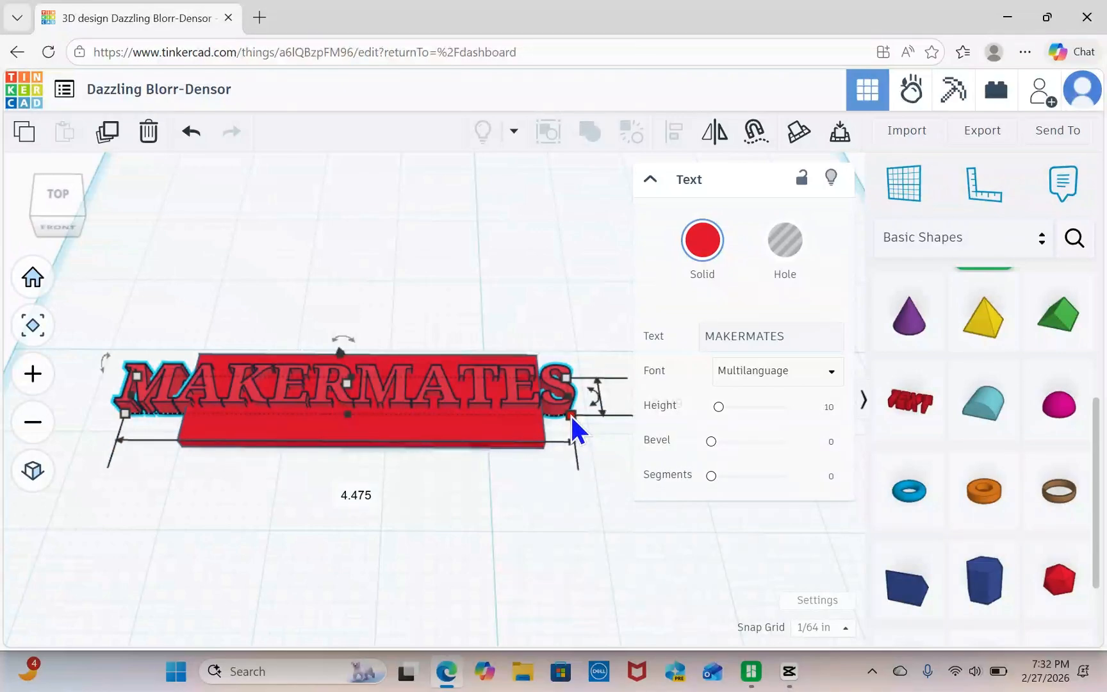
pyautogui.moveTo(570, 415); pyautogui.dragTo(445, 401)
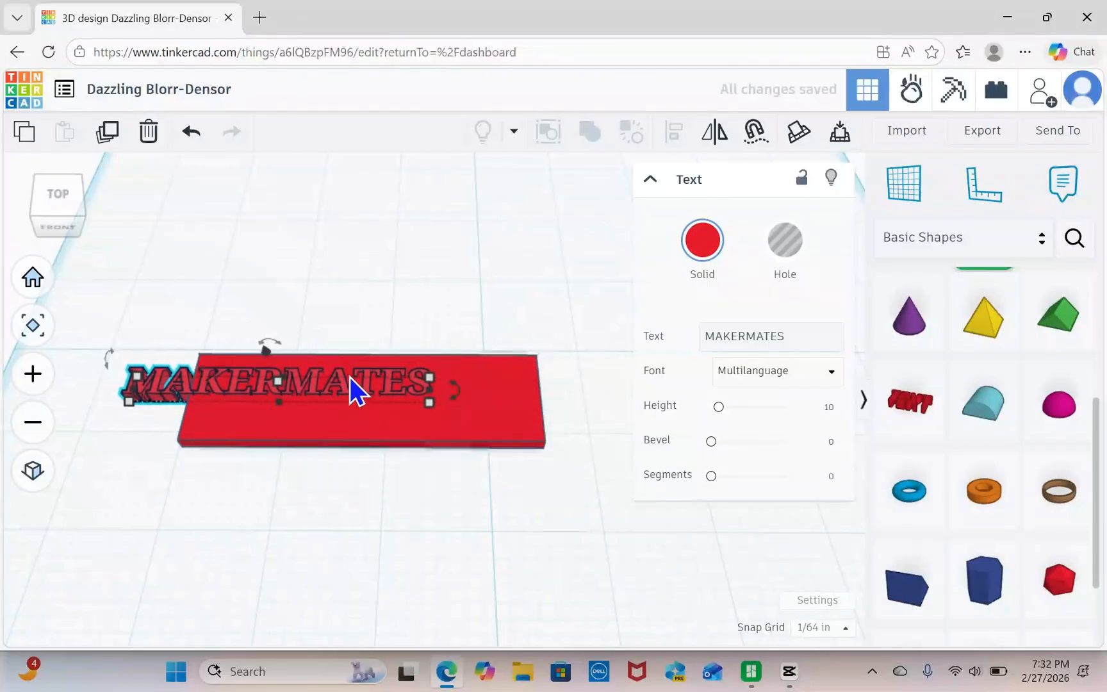
pyautogui.moveTo(367, 384); pyautogui.dragTo(457, 395)
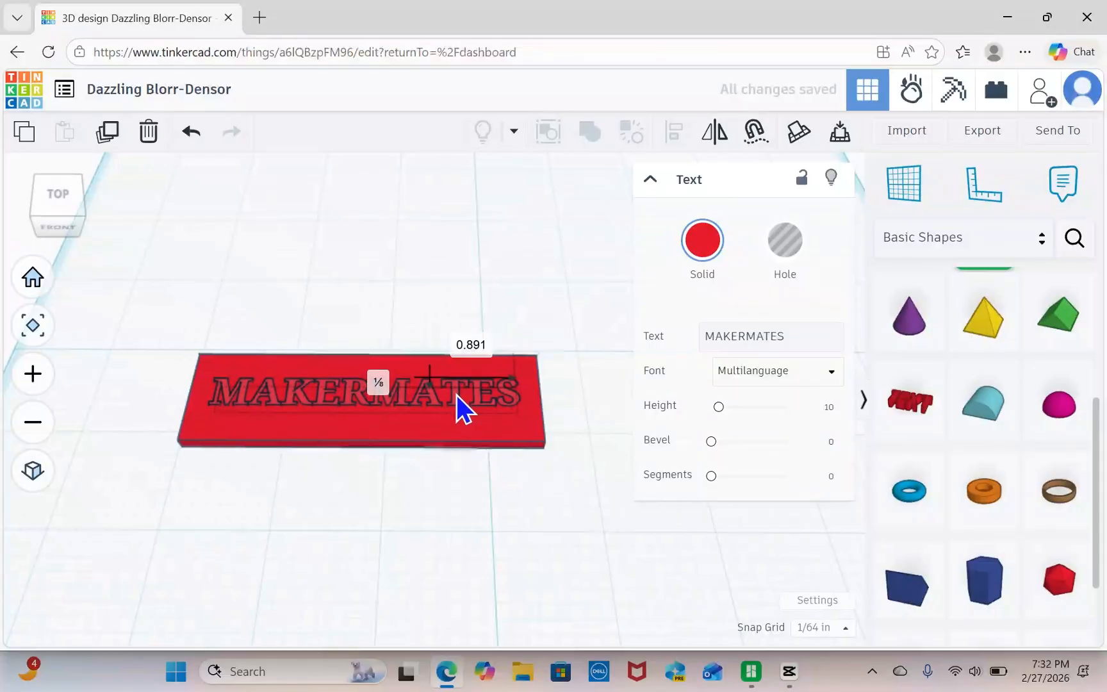
pyautogui.click(455, 489)
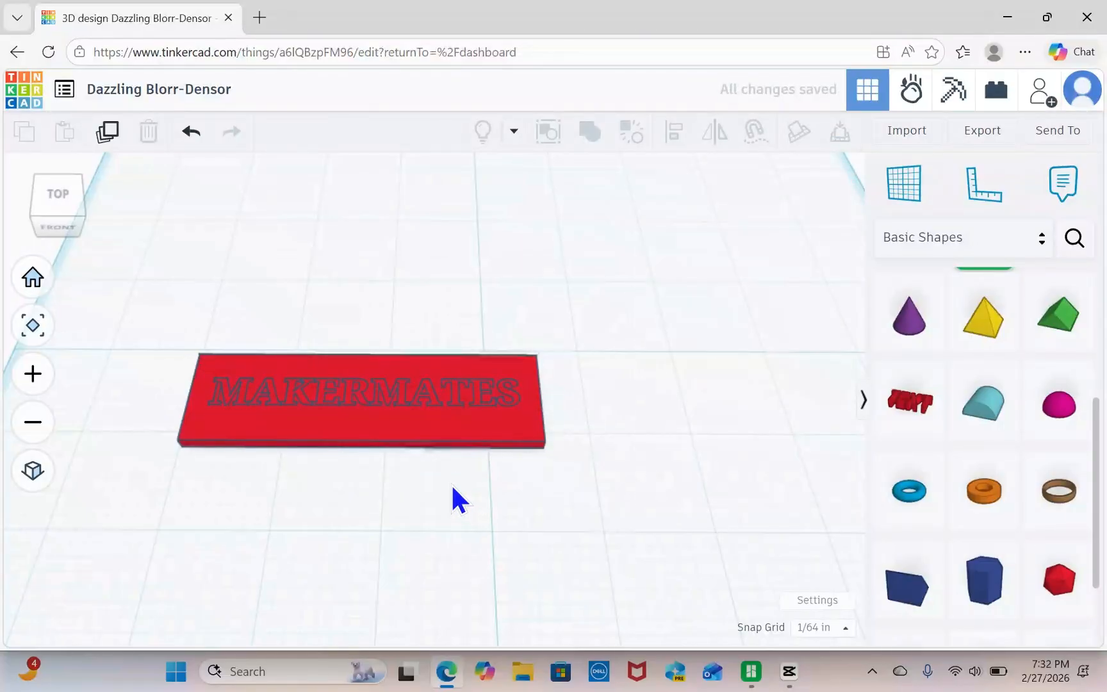
# Align the text and the plate to each other's centers in both width and depth.
pyautogui.moveTo(452, 488); pyautogui.dragTo(530, 485, button='middle')
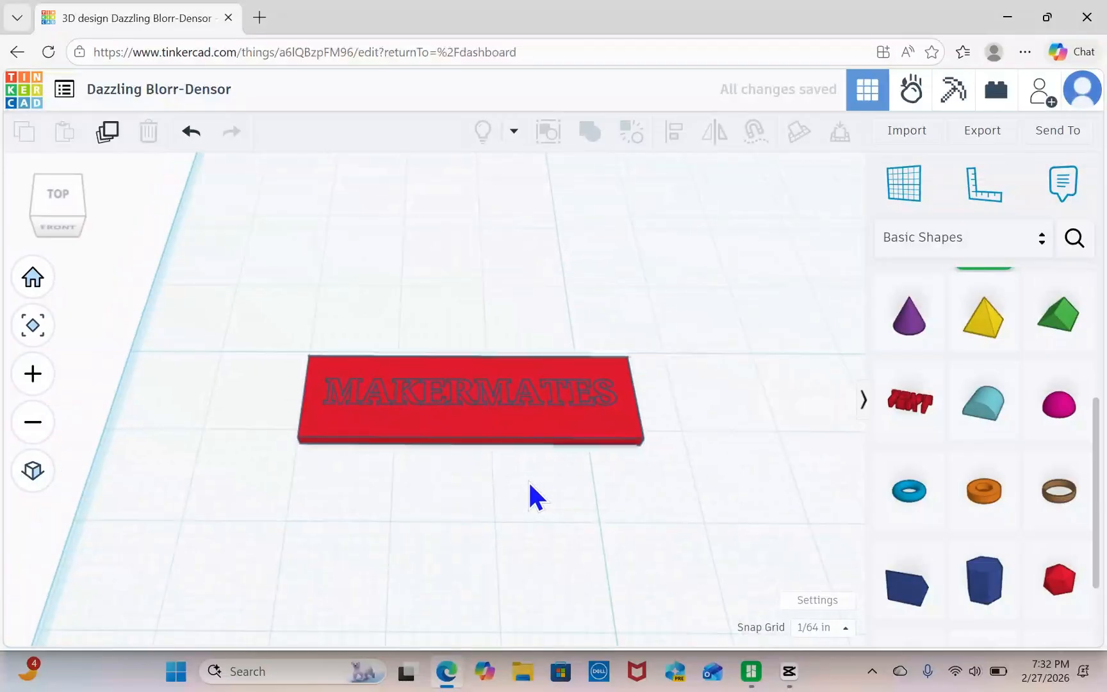
pyautogui.moveTo(519, 485)
pyautogui.mouseDown(button='right')
pyautogui.moveTo(526, 496)
pyautogui.moveTo(522, 482)
pyautogui.moveTo(510, 484)
pyautogui.mouseUp(button='right')
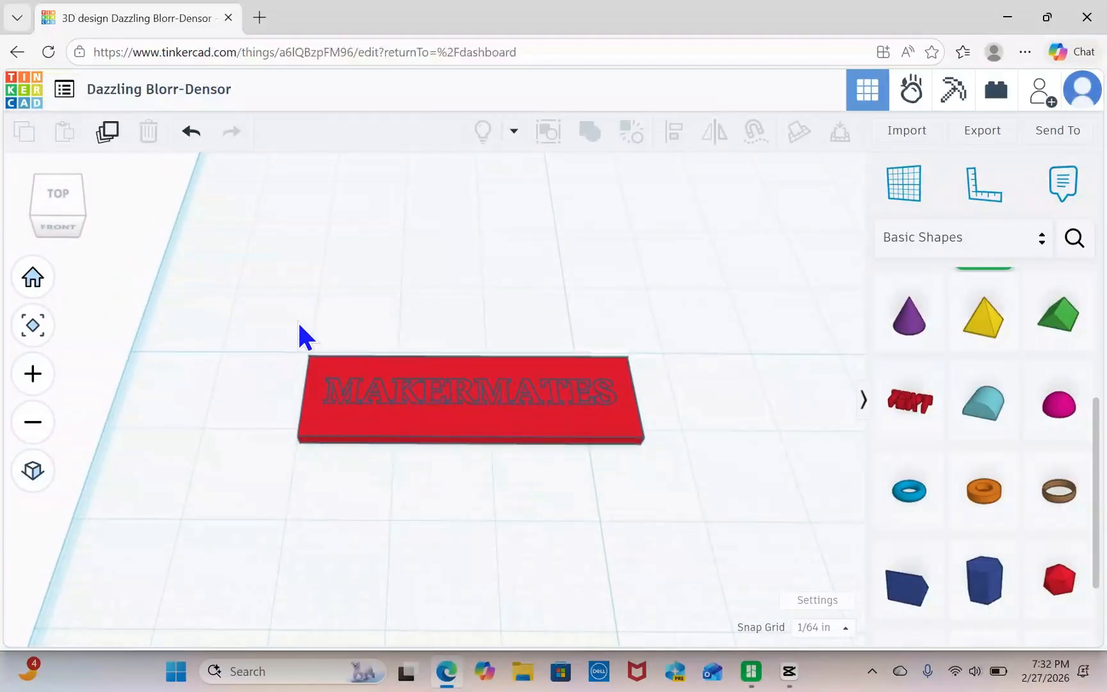
pyautogui.moveTo(278, 318); pyautogui.dragTo(709, 470)
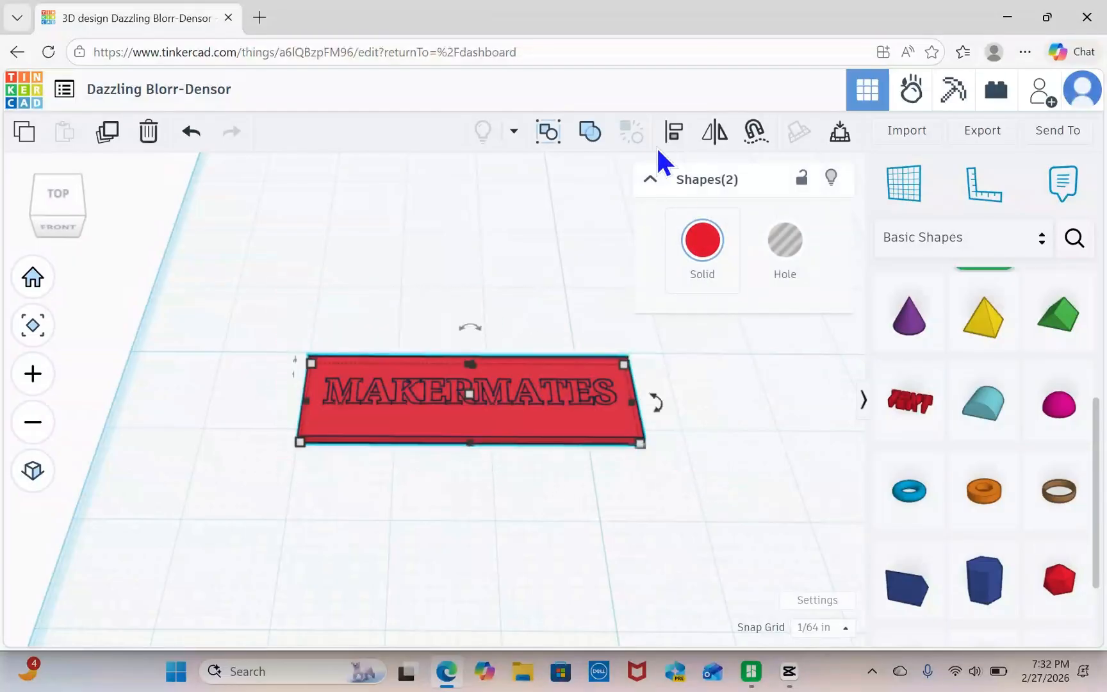
pyautogui.click(675, 133)
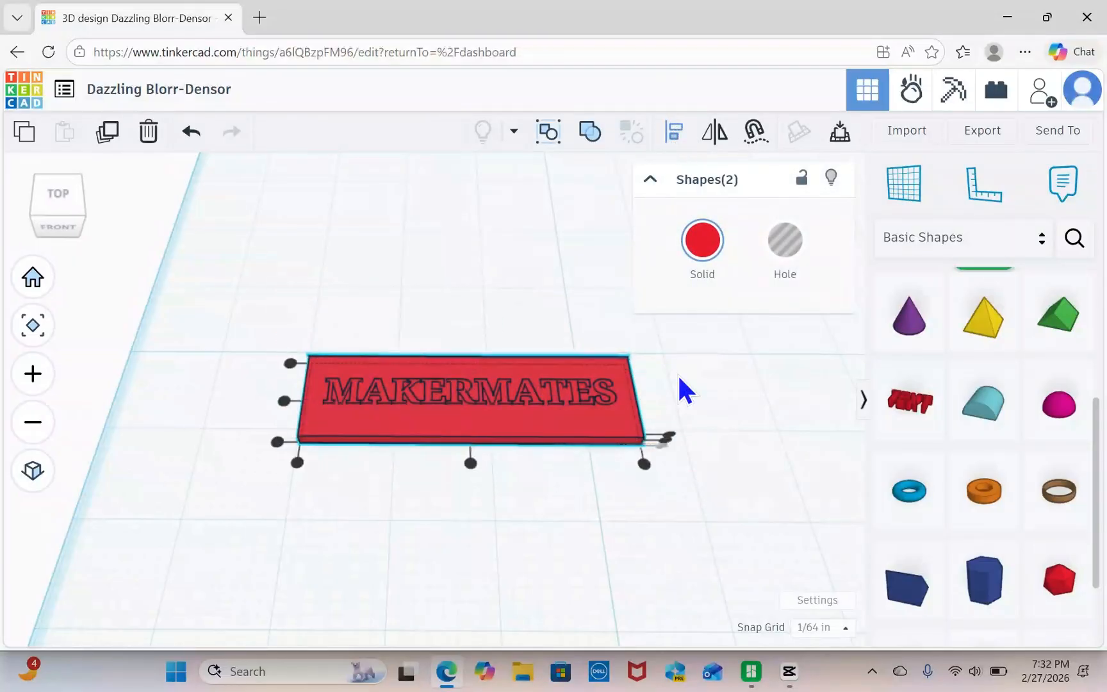
pyautogui.click(470, 460)
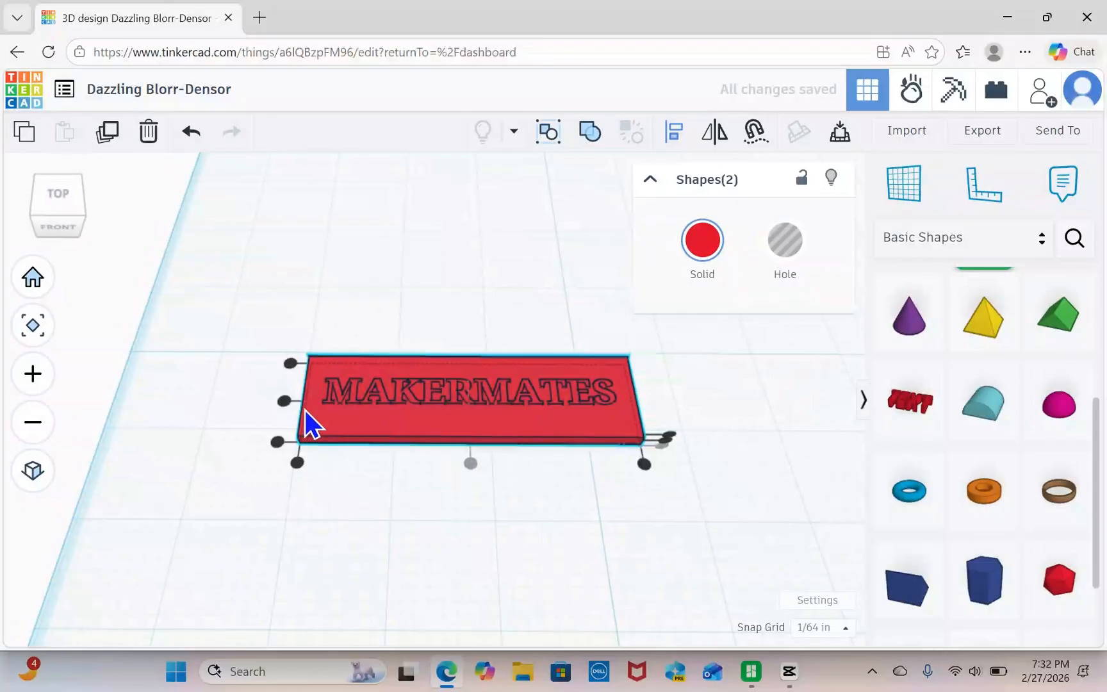
pyautogui.click(286, 403)
pyautogui.click(485, 509)
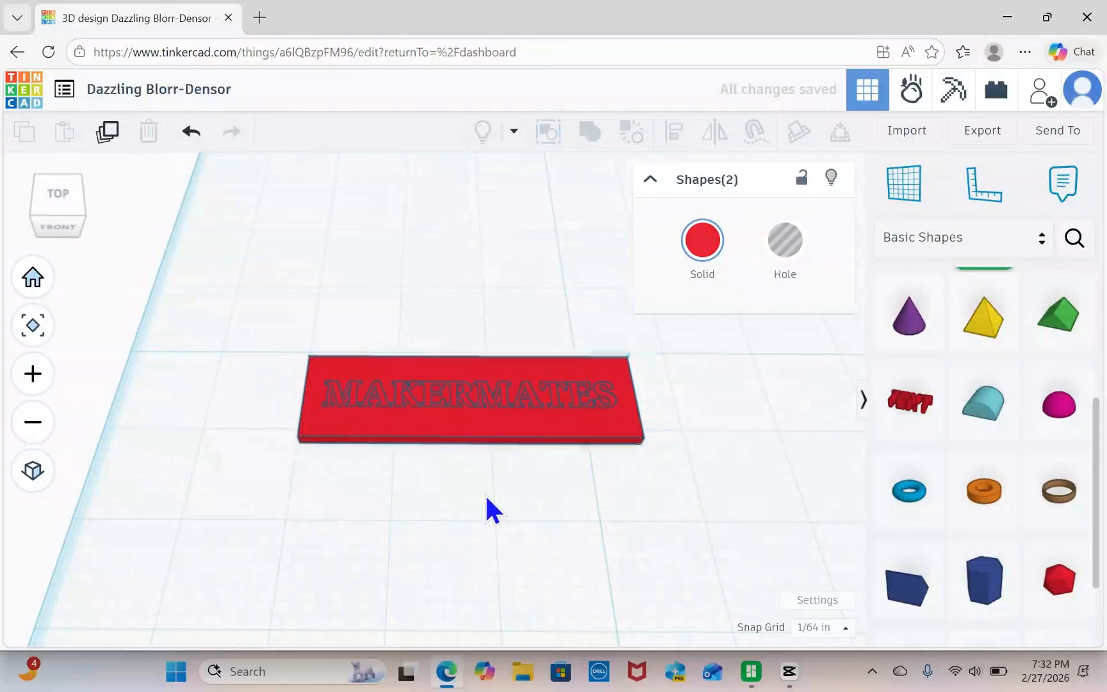
pyautogui.moveTo(495, 495); pyautogui.dragTo(494, 447, button='right')
pyautogui.scroll(5, 494, 456)
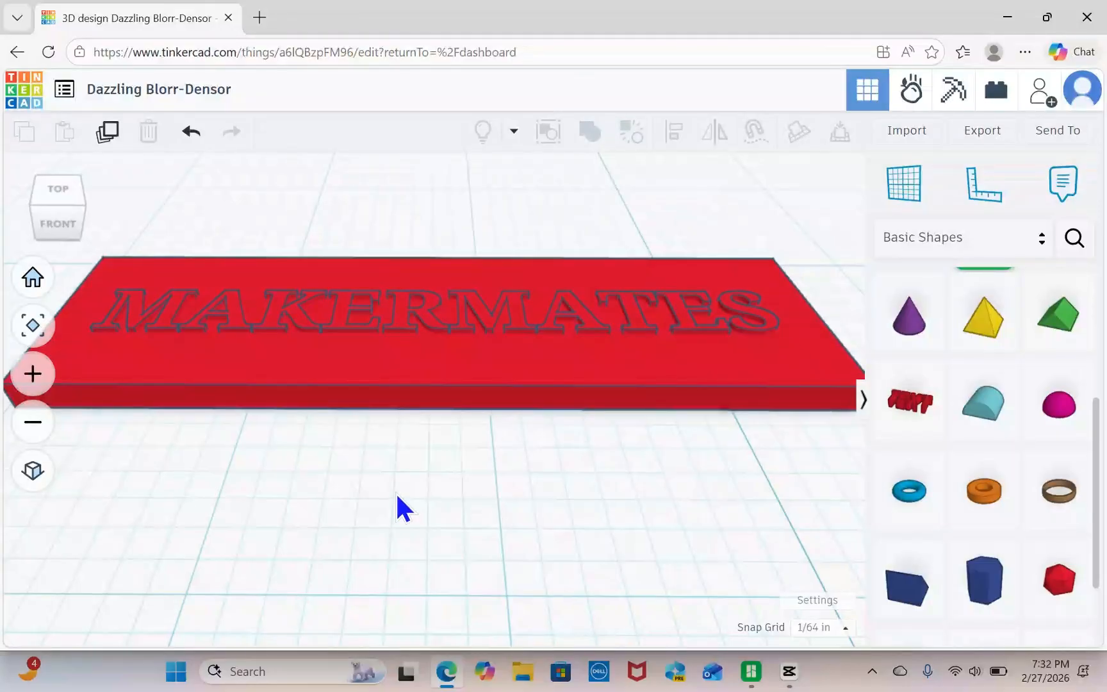
pyautogui.scroll(-3, 397, 492)
pyautogui.scroll(-2, 417, 506)
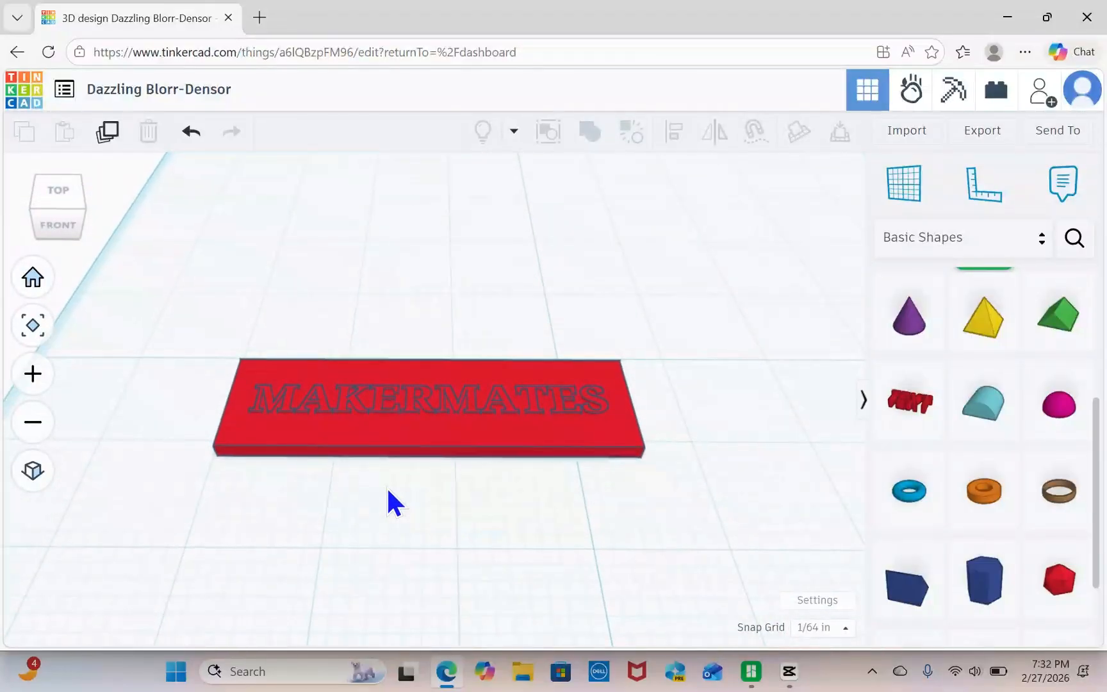
# Group the MAKERMATES text and the red plate into one union and move it slightly across the workplane.
pyautogui.moveTo(387, 497); pyautogui.dragTo(700, 355)
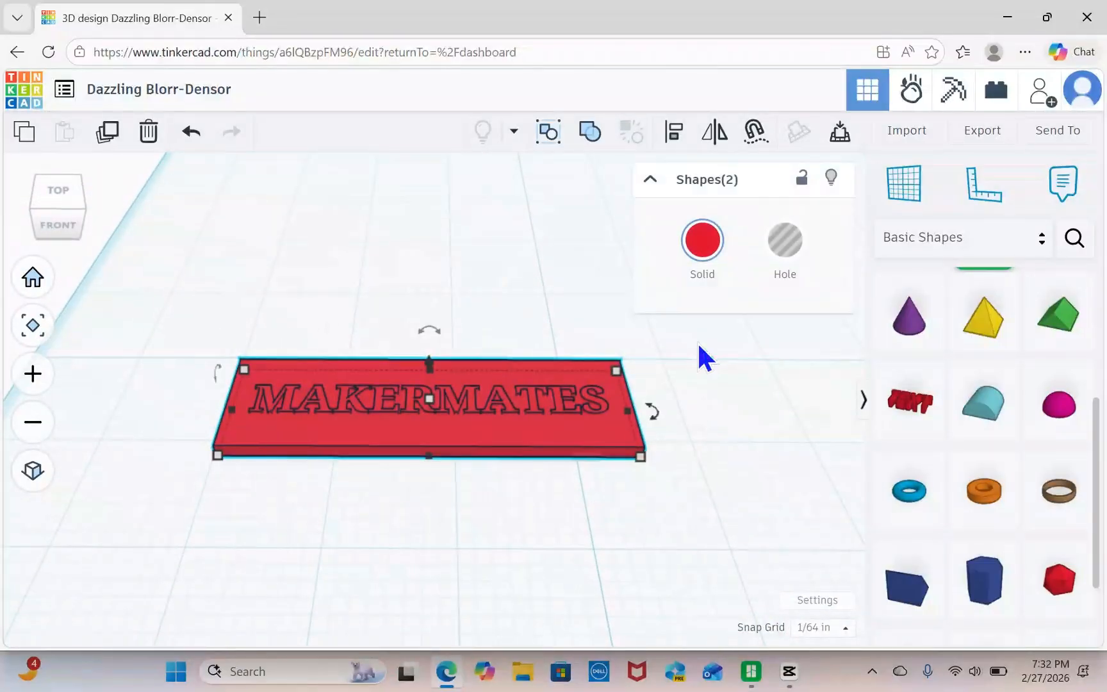
pyautogui.click(588, 135)
pyautogui.click(655, 537)
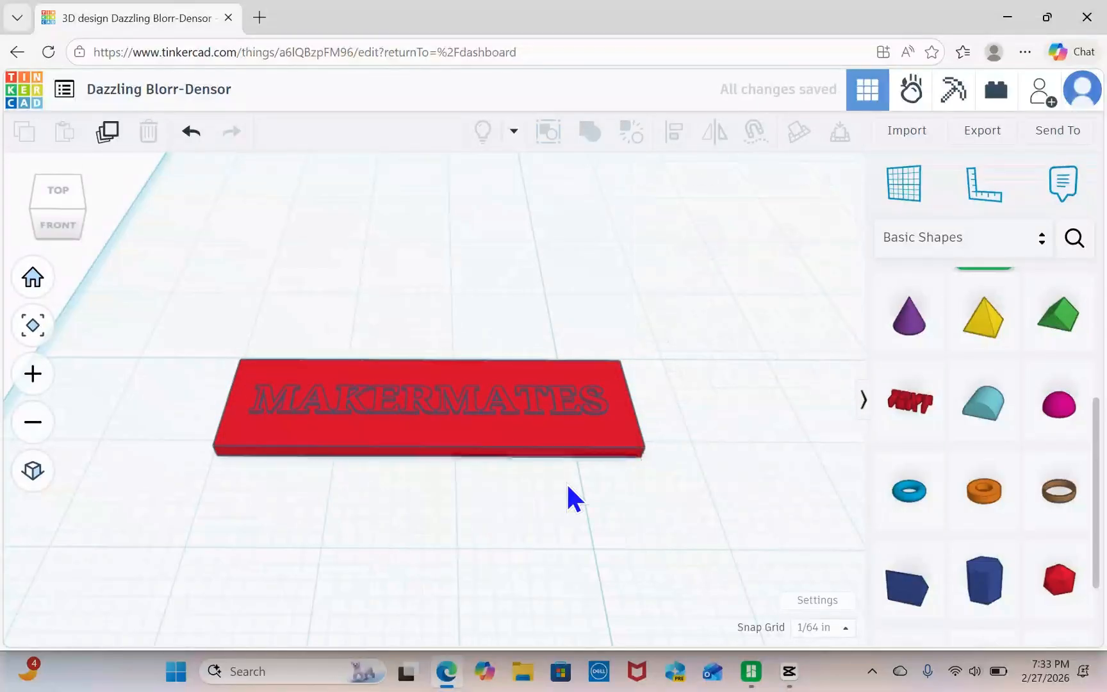
pyautogui.moveTo(508, 420)
pyautogui.mouseDown()
pyautogui.moveTo(503, 393)
pyautogui.moveTo(506, 410)
pyautogui.mouseUp()
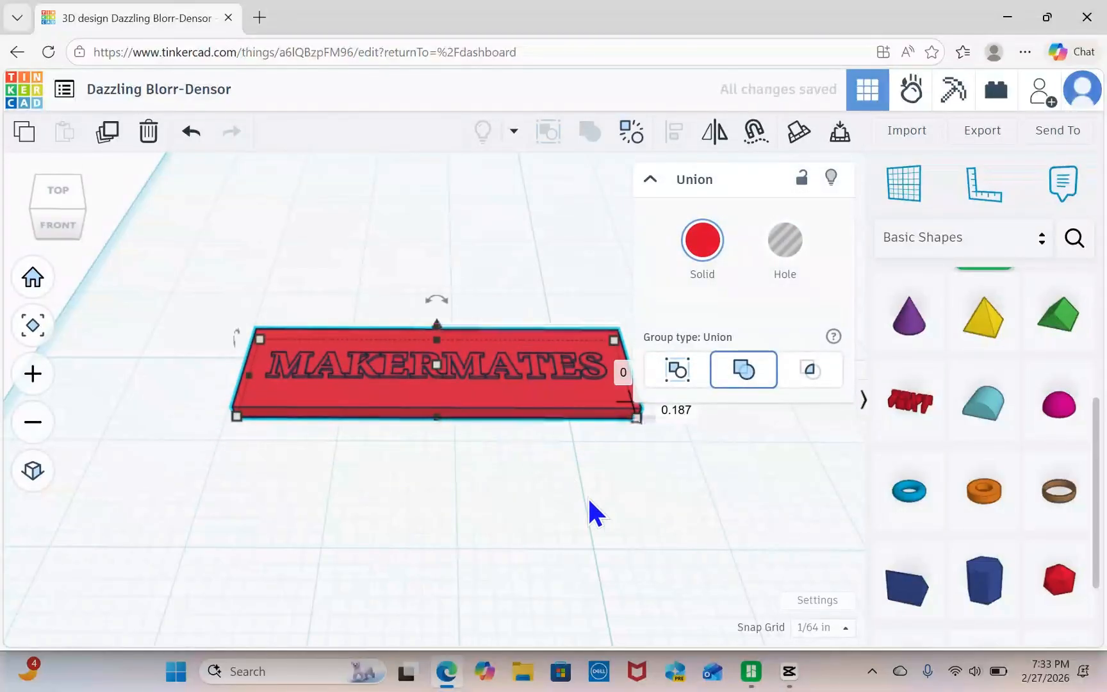
# Undo the last change and ungroup the nameplate into separate text and plate shapes.
pyautogui.click(190, 135)
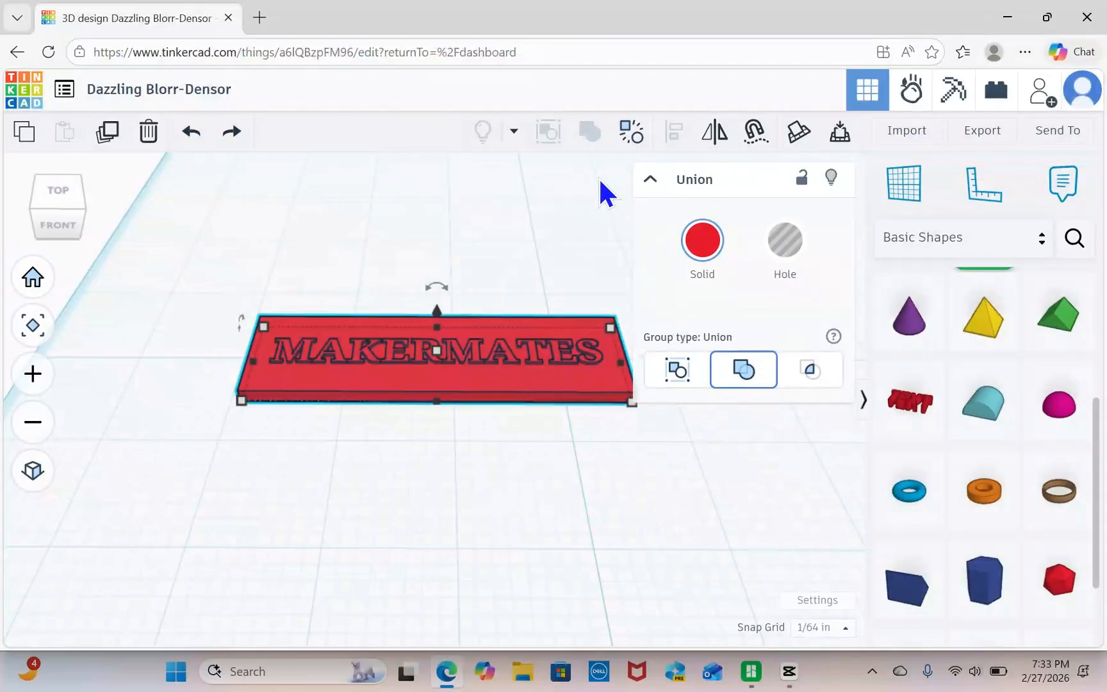
pyautogui.moveTo(207, 257); pyautogui.dragTo(606, 429)
pyautogui.click(536, 256)
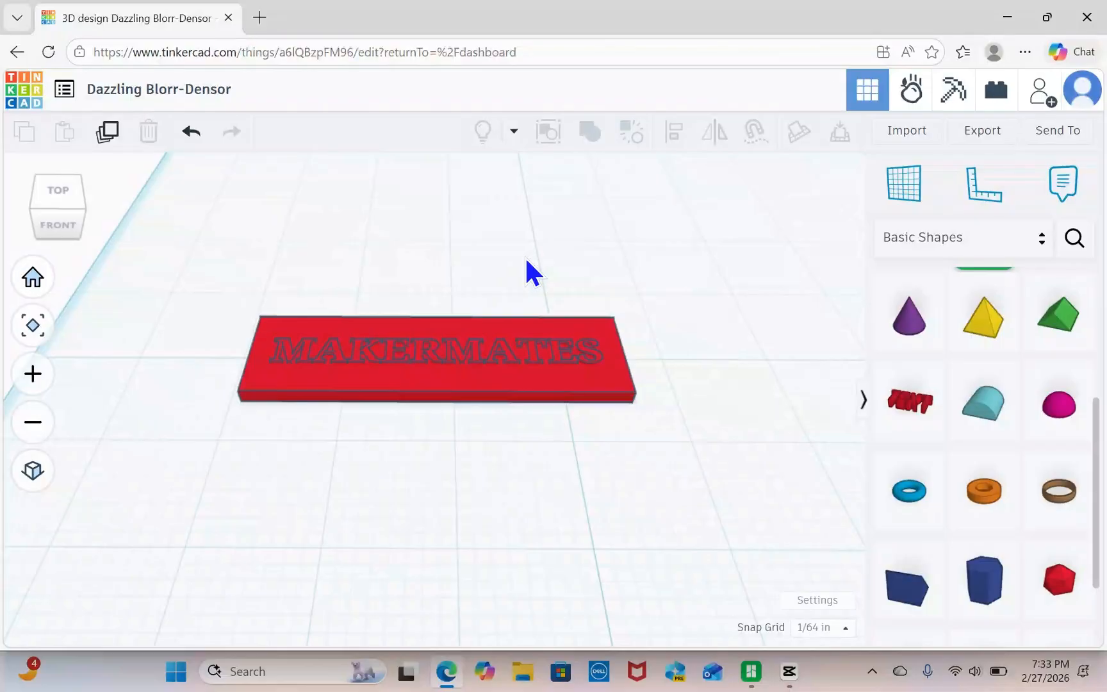
# Raise the MAKERMATES text by about 0.234 in so that it floats above the plate.
pyautogui.scroll(5, 469, 423)
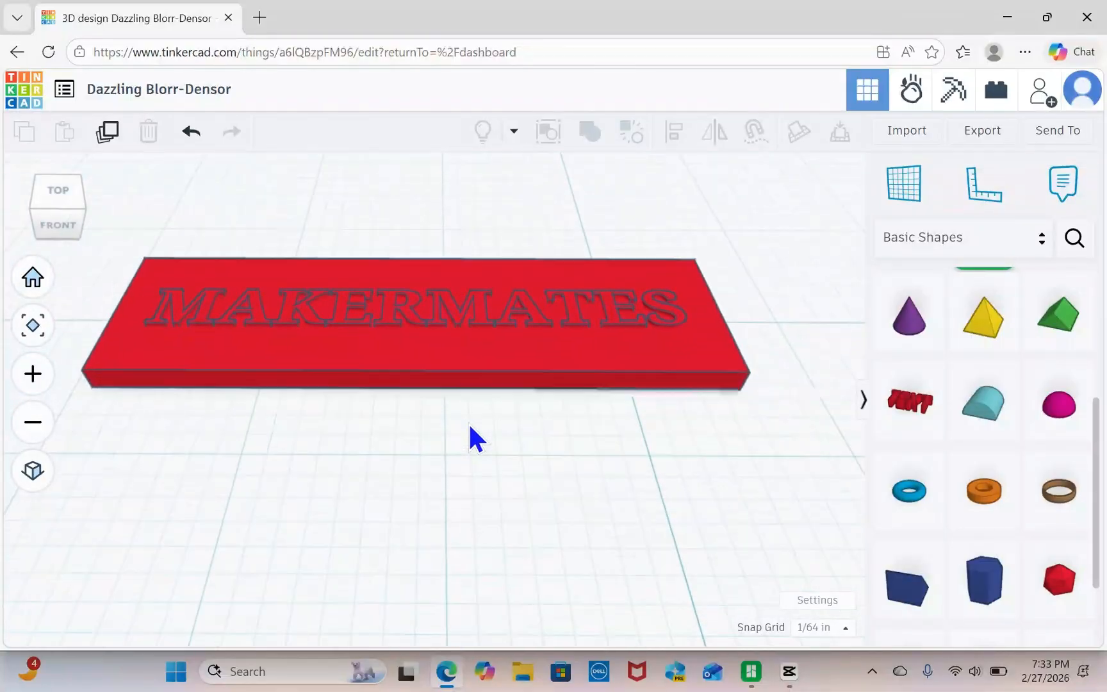
pyautogui.click(480, 289)
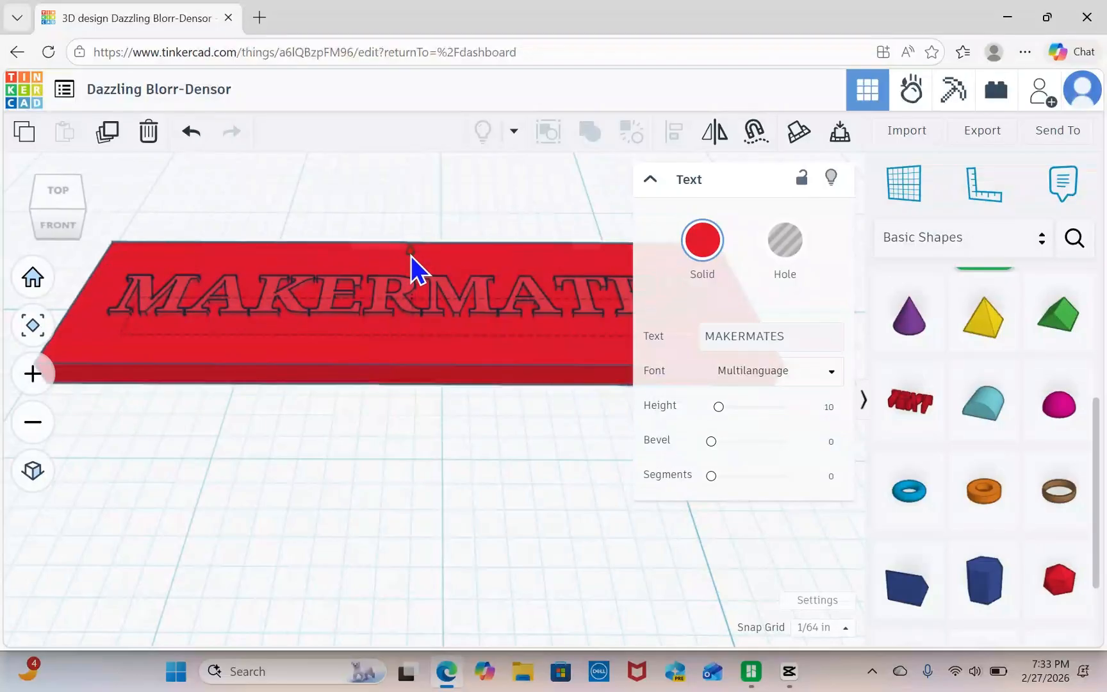
pyautogui.moveTo(411, 256); pyautogui.dragTo(406, 215)
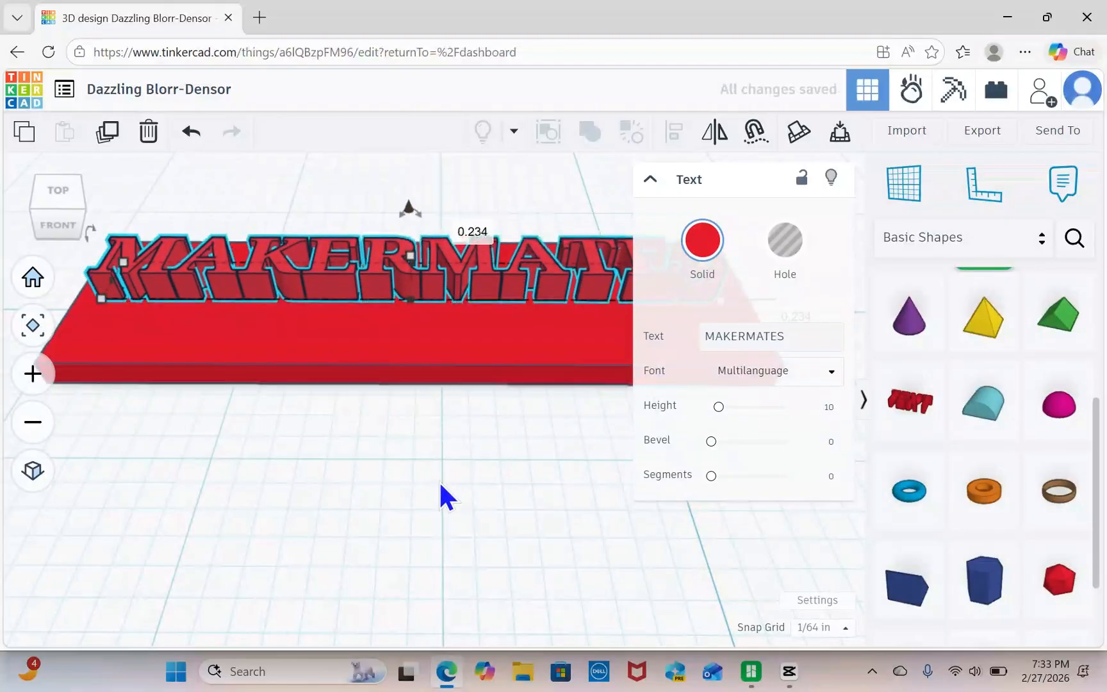
pyautogui.moveTo(438, 481); pyautogui.dragTo(440, 433, button='right')
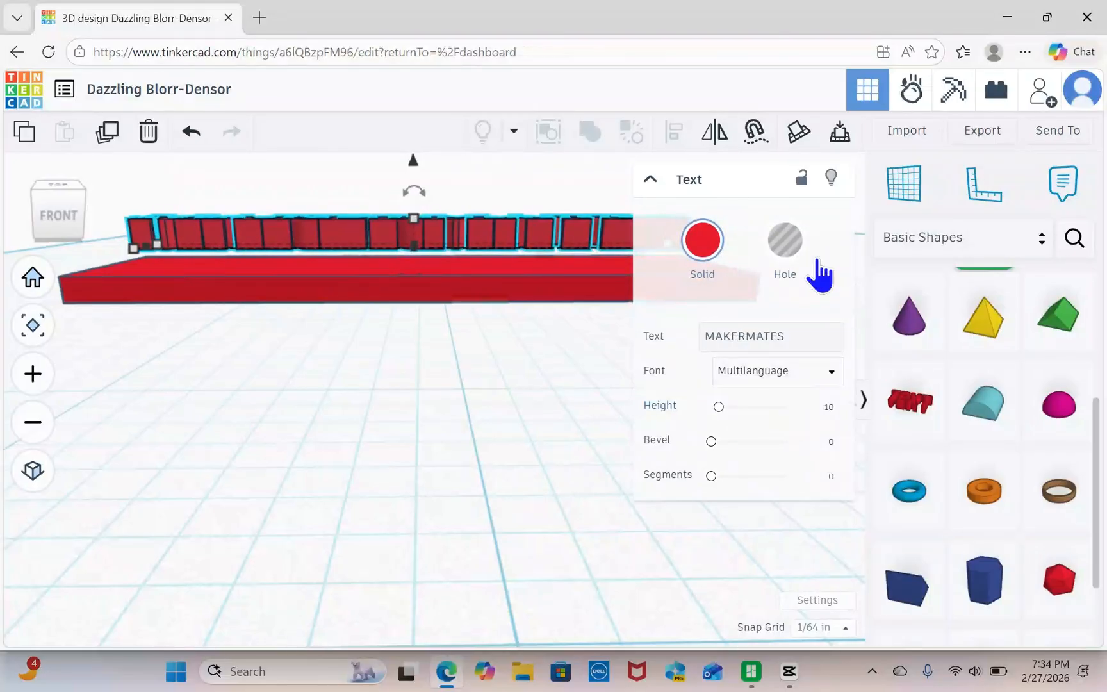
# Turn the raised MAKERMATES text into a hole shape.
pyautogui.click(791, 250)
pyautogui.moveTo(517, 366); pyautogui.dragTo(513, 418, button='right')
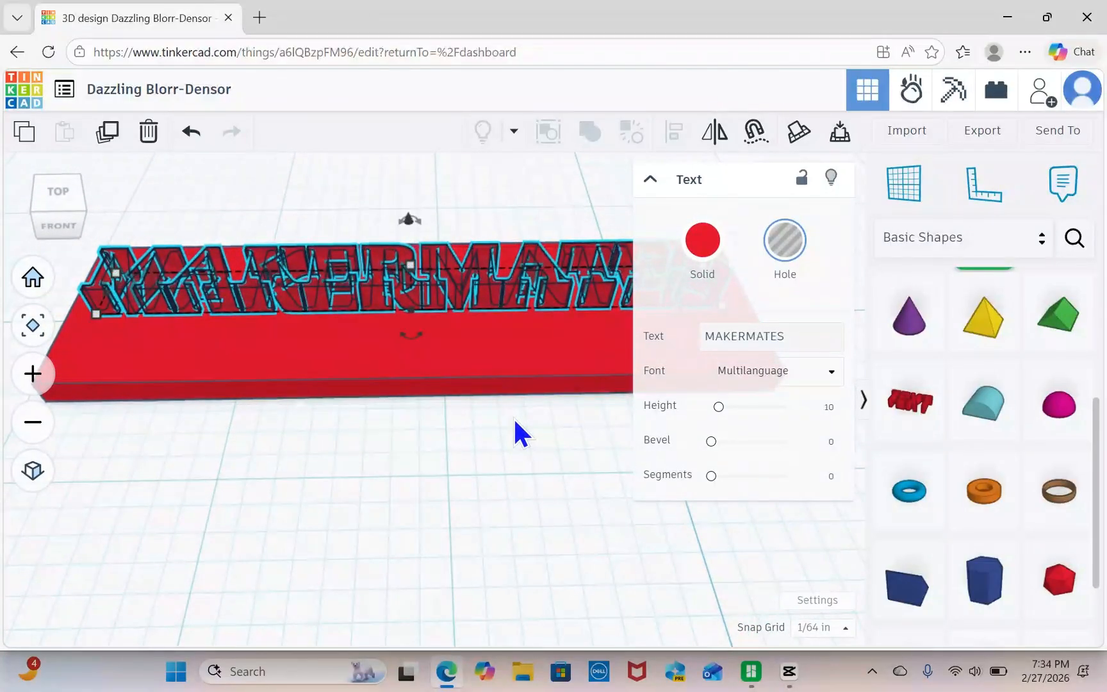
pyautogui.moveTo(514, 418)
pyautogui.mouseDown(button='middle')
pyautogui.moveTo(491, 394)
pyautogui.moveTo(501, 398)
pyautogui.mouseUp(button='middle')
pyautogui.scroll(-2, 508, 414)
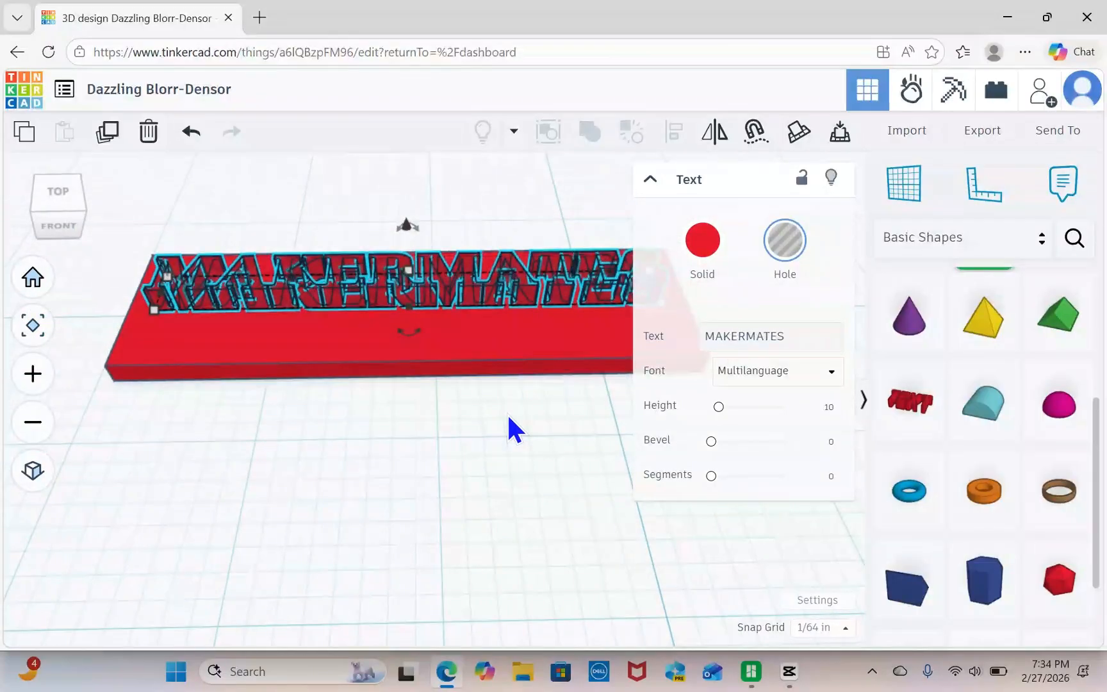
pyautogui.moveTo(502, 416); pyautogui.dragTo(498, 400, button='right')
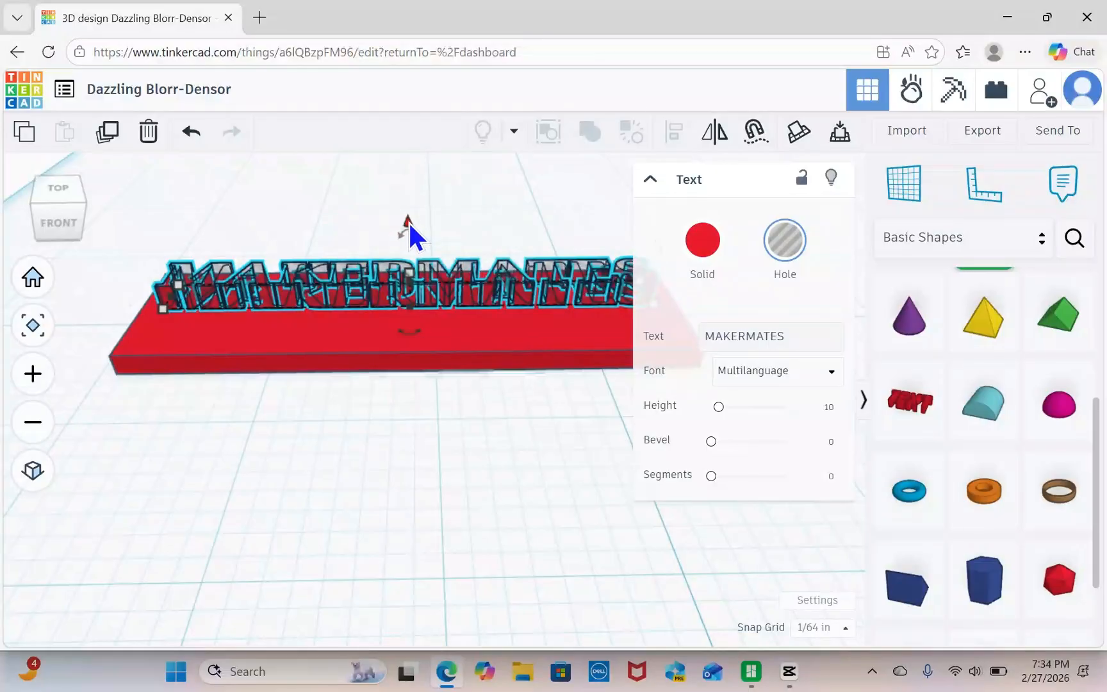
# Lower the text hole partway into the plate's upper face and union-group both shapes to engrave the lettering.
pyautogui.moveTo(410, 223); pyautogui.dragTo(402, 255)
pyautogui.moveTo(451, 469)
pyautogui.mouseDown(button='right')
pyautogui.moveTo(446, 329)
pyautogui.moveTo(447, 487)
pyautogui.mouseUp(button='right')
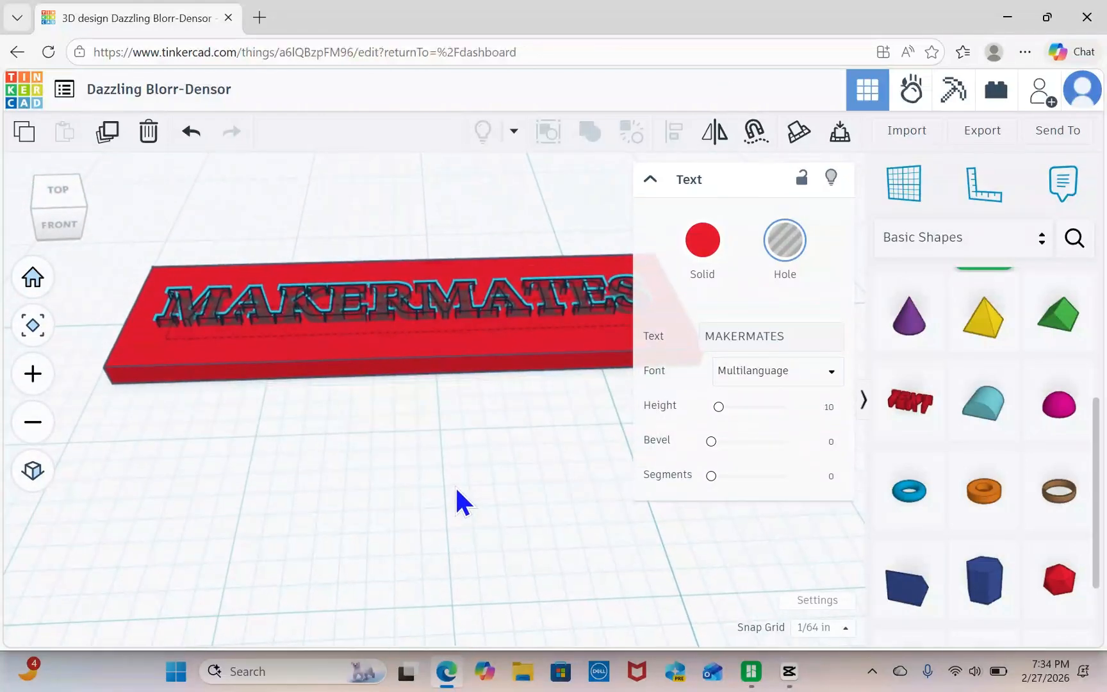
pyautogui.scroll(2, 465, 415)
pyautogui.scroll(-2, 463, 415)
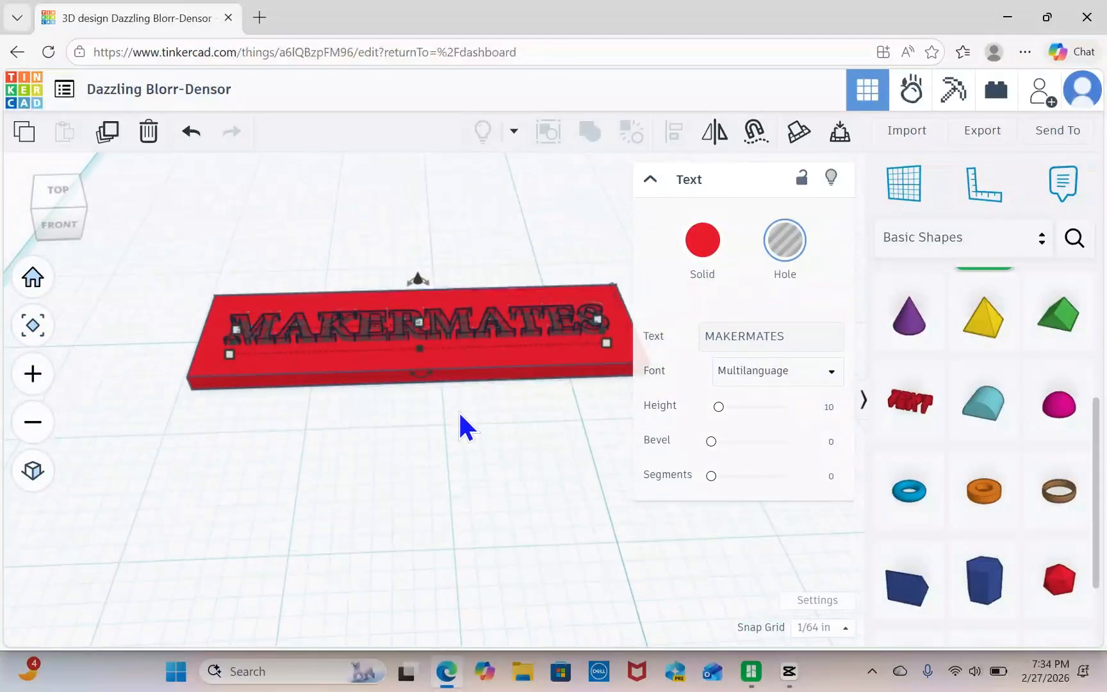
pyautogui.moveTo(166, 258); pyautogui.dragTo(538, 401)
pyautogui.click(592, 135)
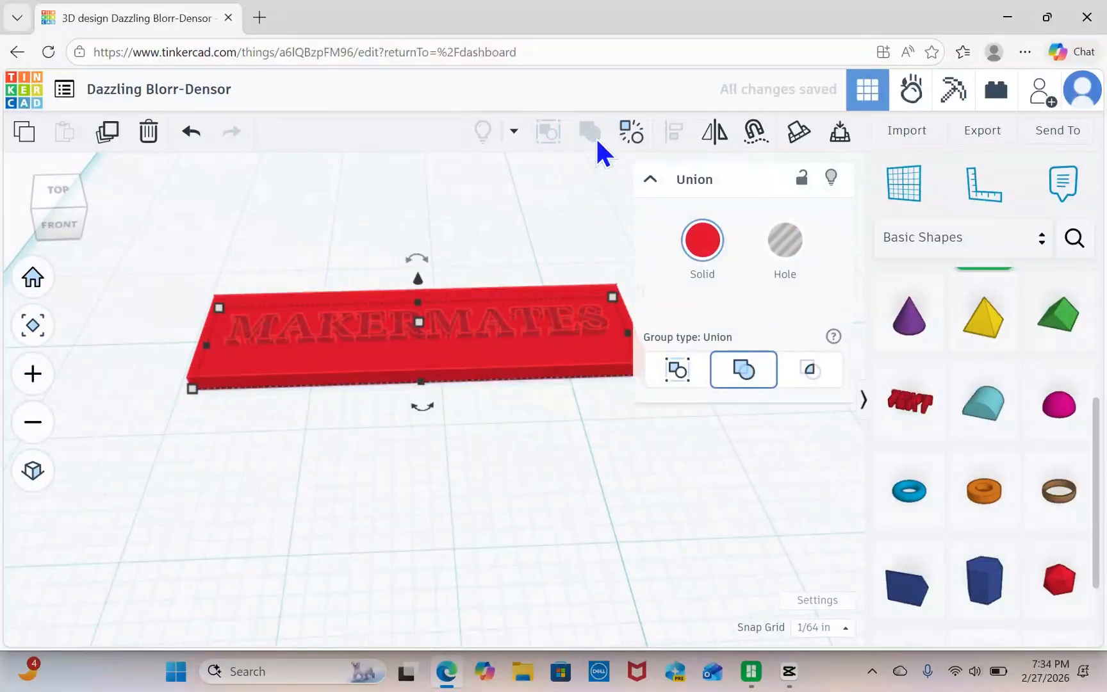
# Examine the engraved MAKERMATES lettering up close and from several angles, then collapse the shape properties and deselect the plate.
pyautogui.scroll(6, 526, 489)
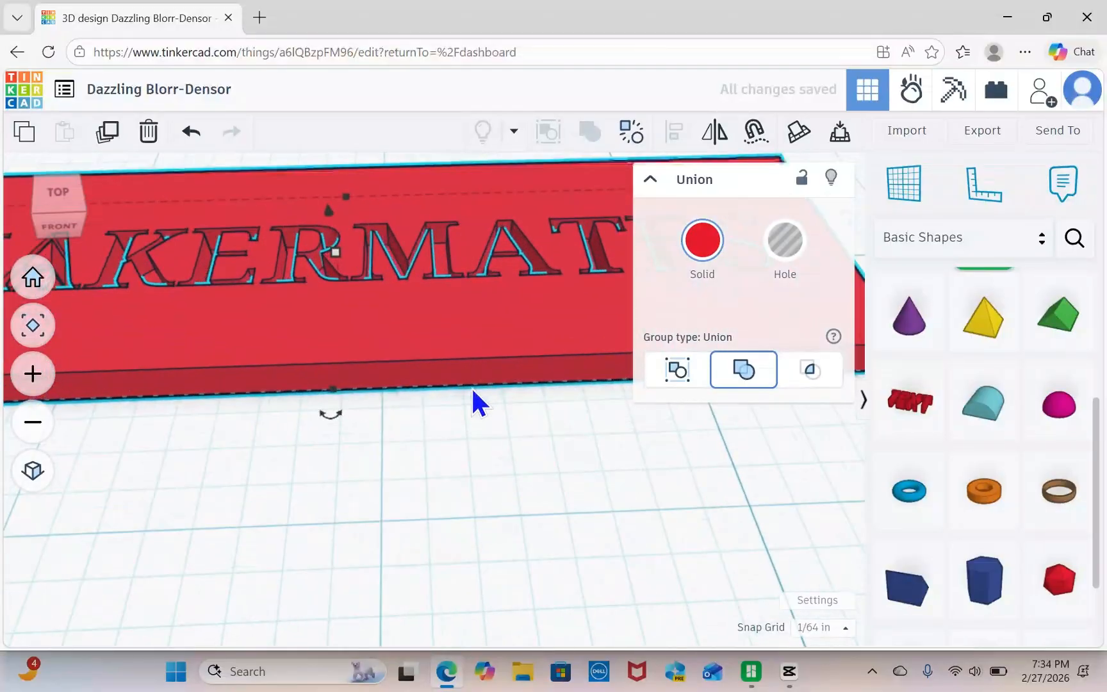
pyautogui.moveTo(471, 462); pyautogui.dragTo(496, 459, button='right')
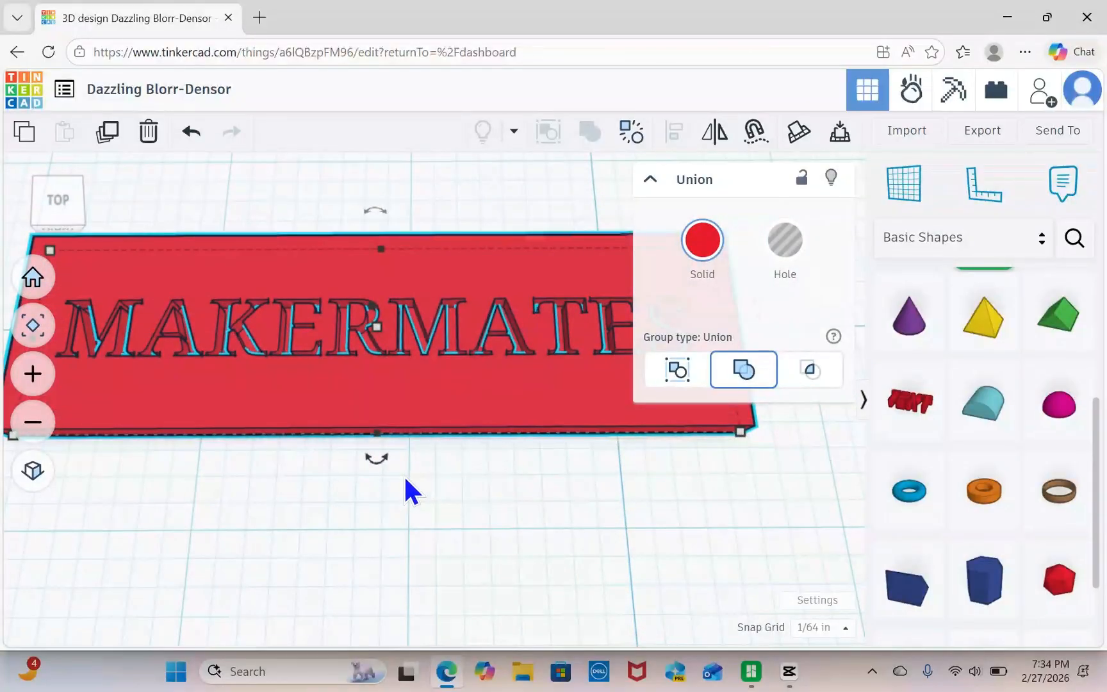
pyautogui.moveTo(405, 479)
pyautogui.mouseDown(button='right')
pyautogui.moveTo(426, 478)
pyautogui.moveTo(416, 472)
pyautogui.mouseUp(button='right')
pyautogui.scroll(-4, 416, 471)
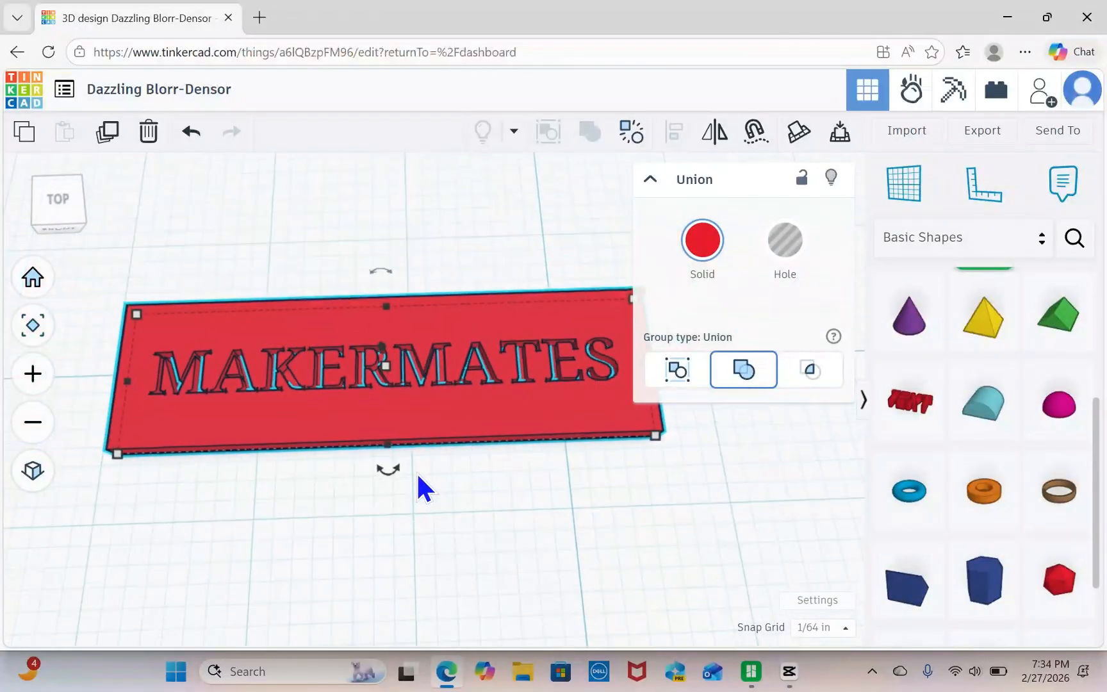
pyautogui.moveTo(416, 472); pyautogui.dragTo(485, 441, button='middle')
pyautogui.scroll(1, 484, 442)
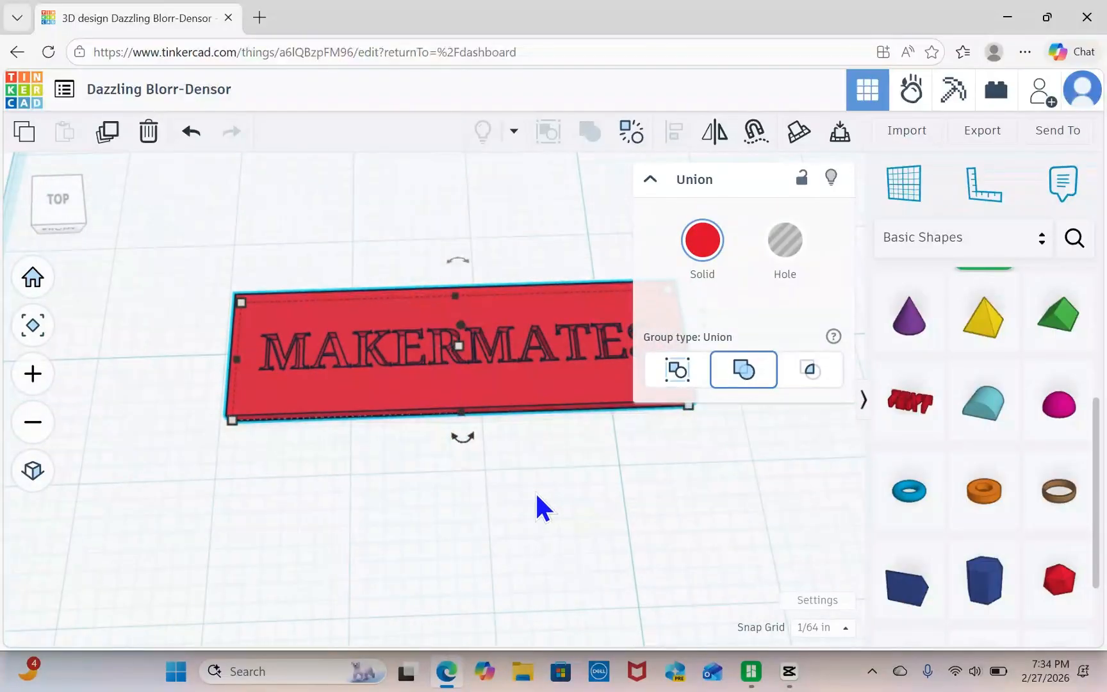
pyautogui.moveTo(539, 495); pyautogui.dragTo(502, 488, button='right')
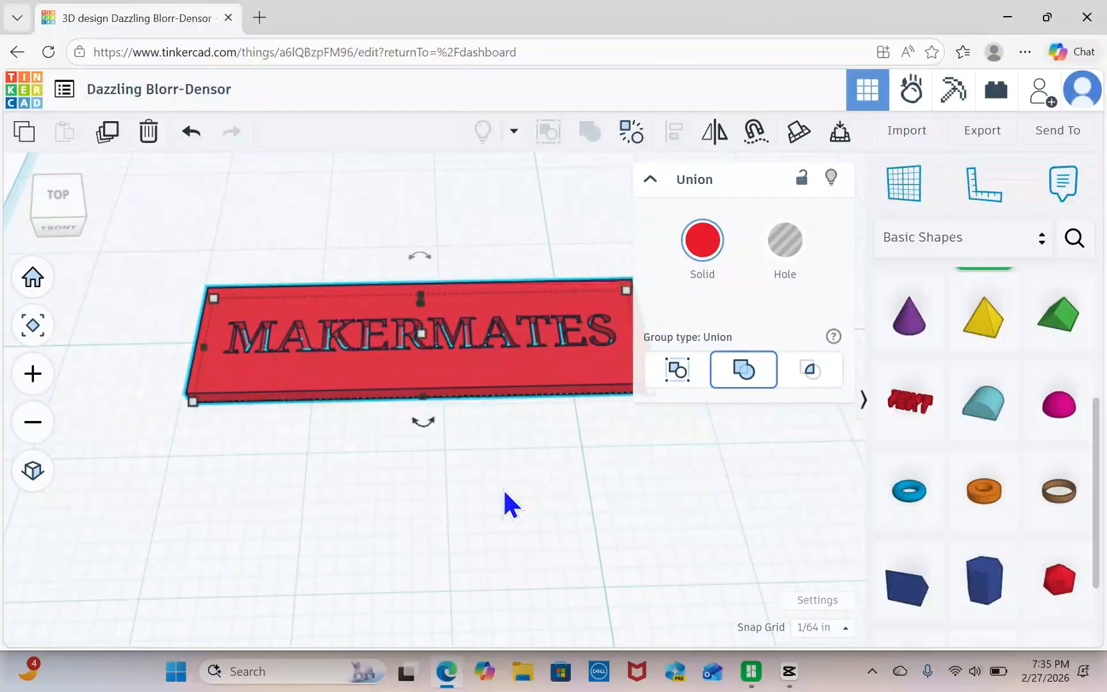
pyautogui.click(649, 179)
pyautogui.click(699, 488)
pyautogui.moveTo(712, 446); pyautogui.dragTo(709, 452, button='right')
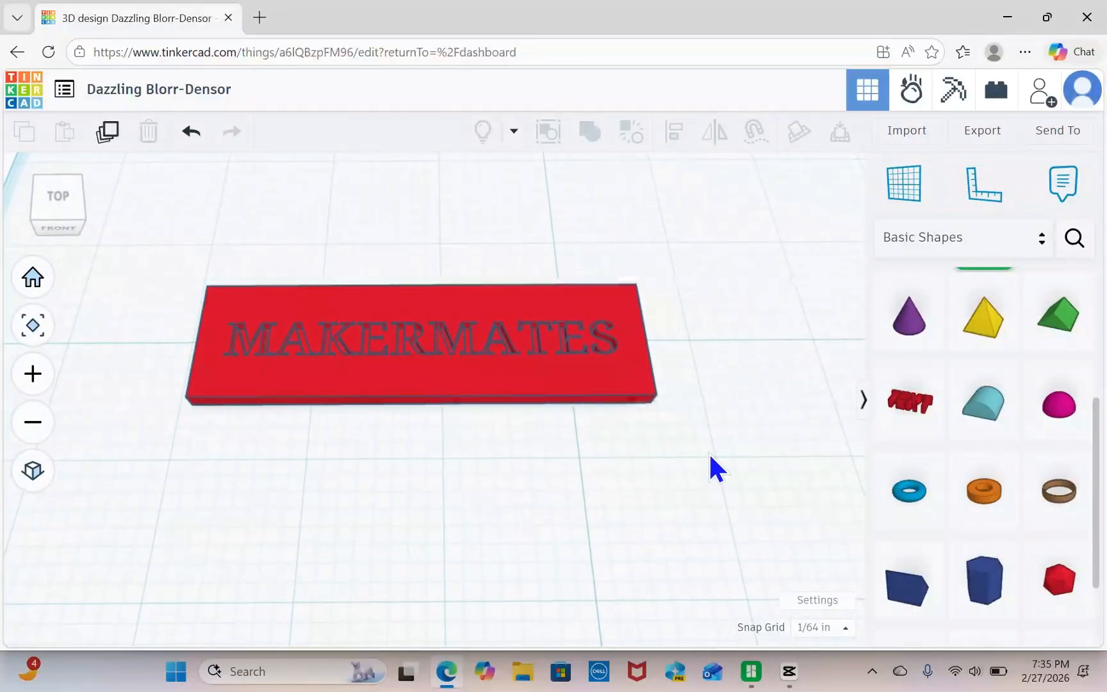
# Place a solid cylinder from the basic shapes in front of the nameplate, near its right end.
pyautogui.scroll(5, 1019, 455)
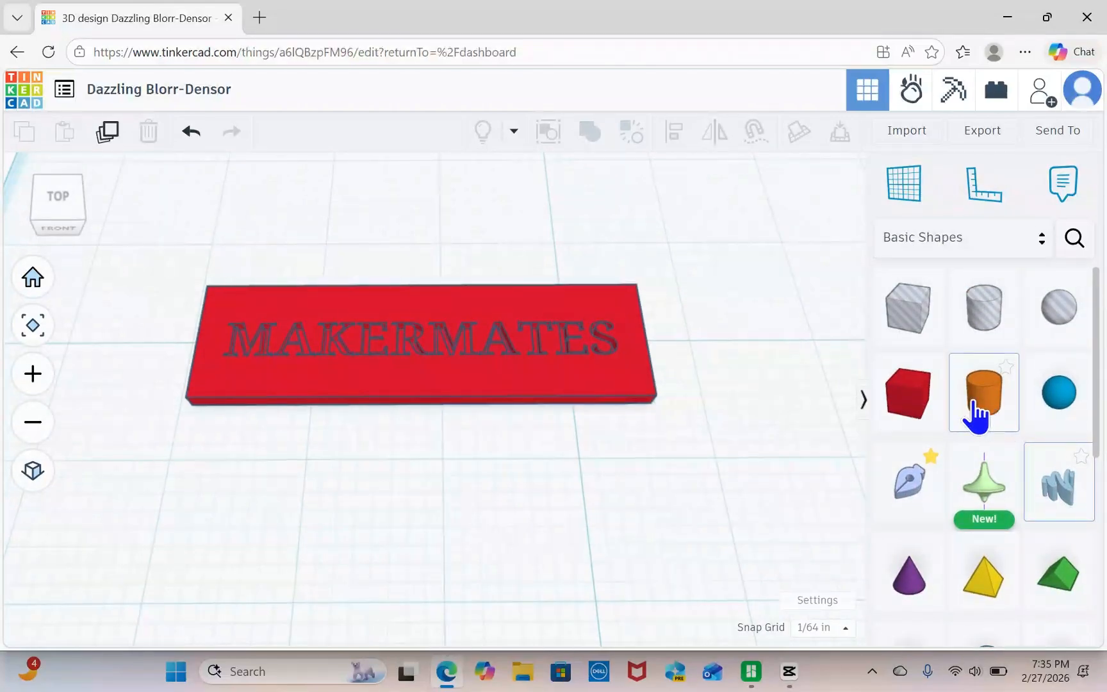
pyautogui.moveTo(976, 415); pyautogui.dragTo(596, 485)
pyautogui.moveTo(708, 474); pyautogui.dragTo(725, 375, button='right')
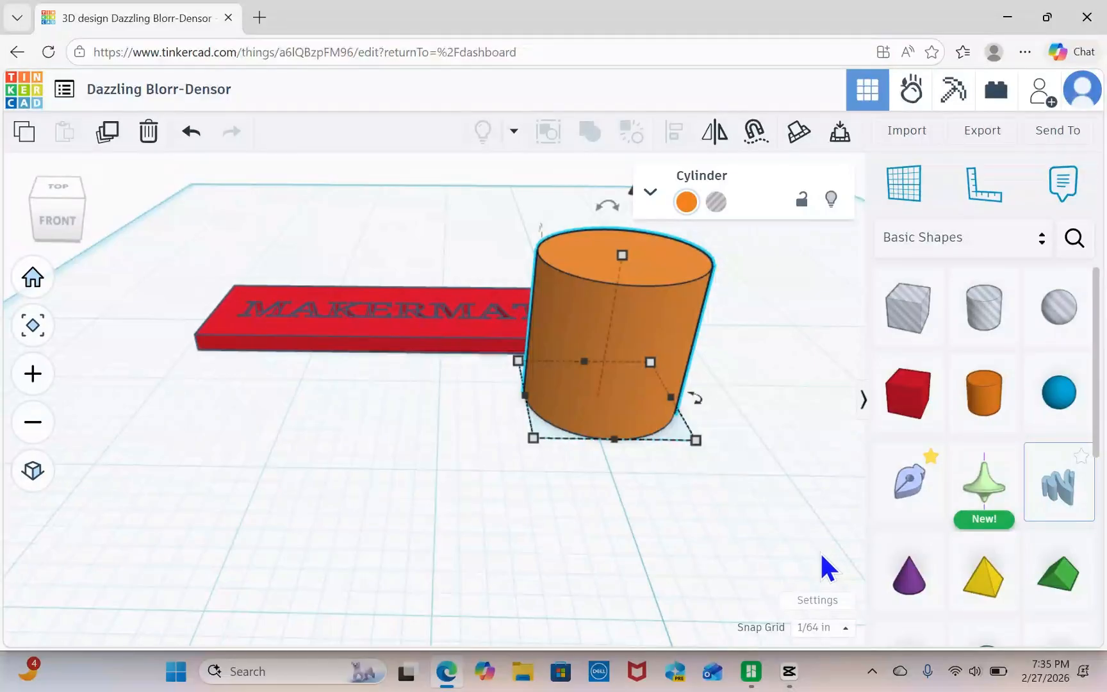
# Switch the workspace units to Metric at 1:1 millimeters and close the workspace settings.
pyautogui.click(834, 606)
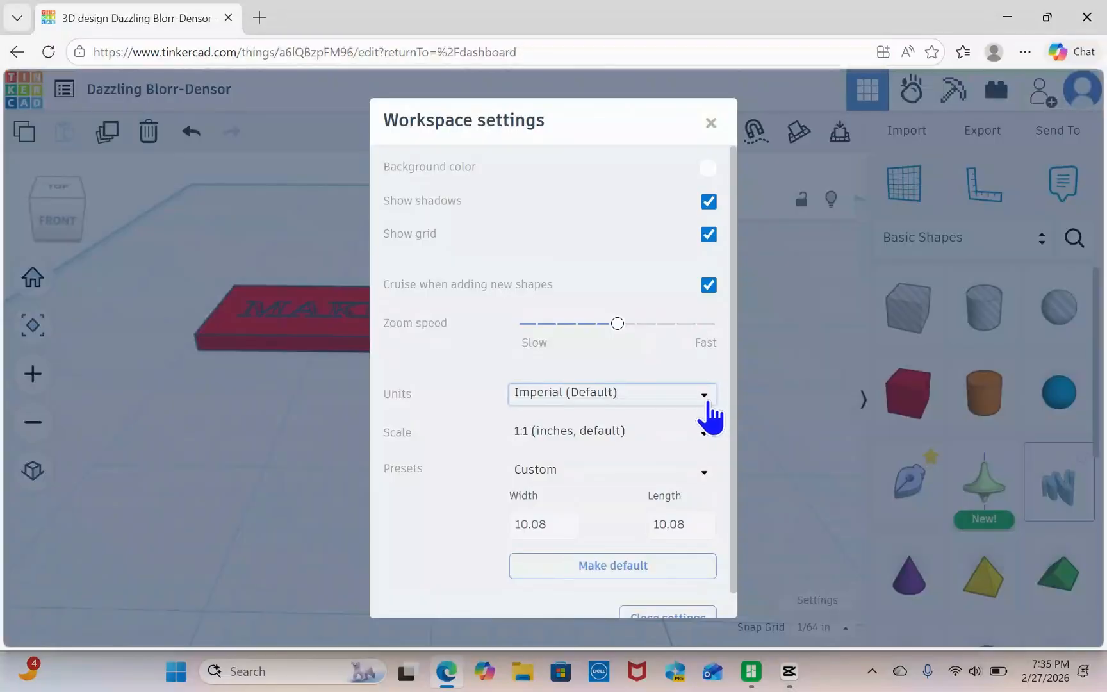
pyautogui.click(704, 396)
pyautogui.click(580, 425)
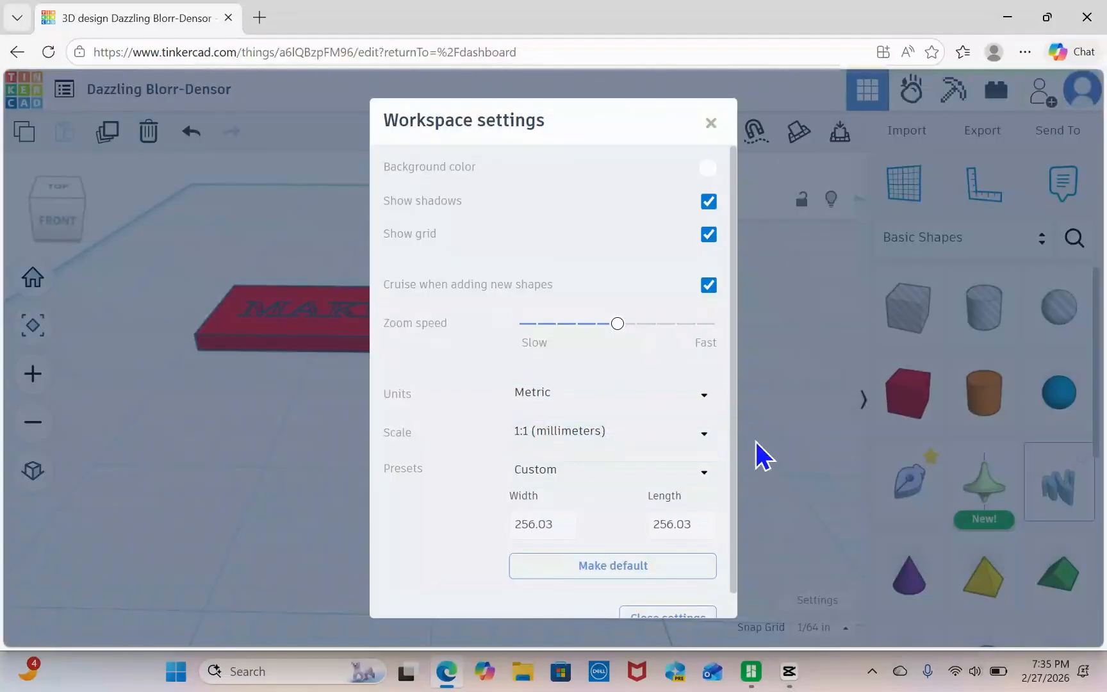
pyautogui.click(781, 378)
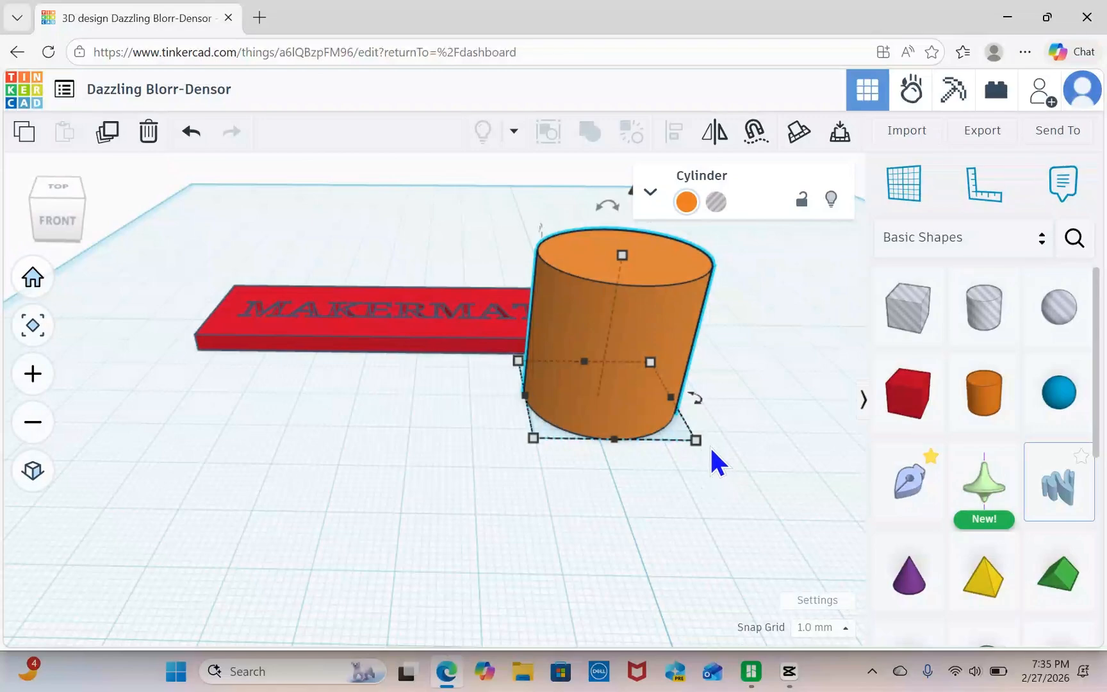
# Shrink the cylinder and set its width and depth to 5 mm.
pyautogui.moveTo(697, 437)
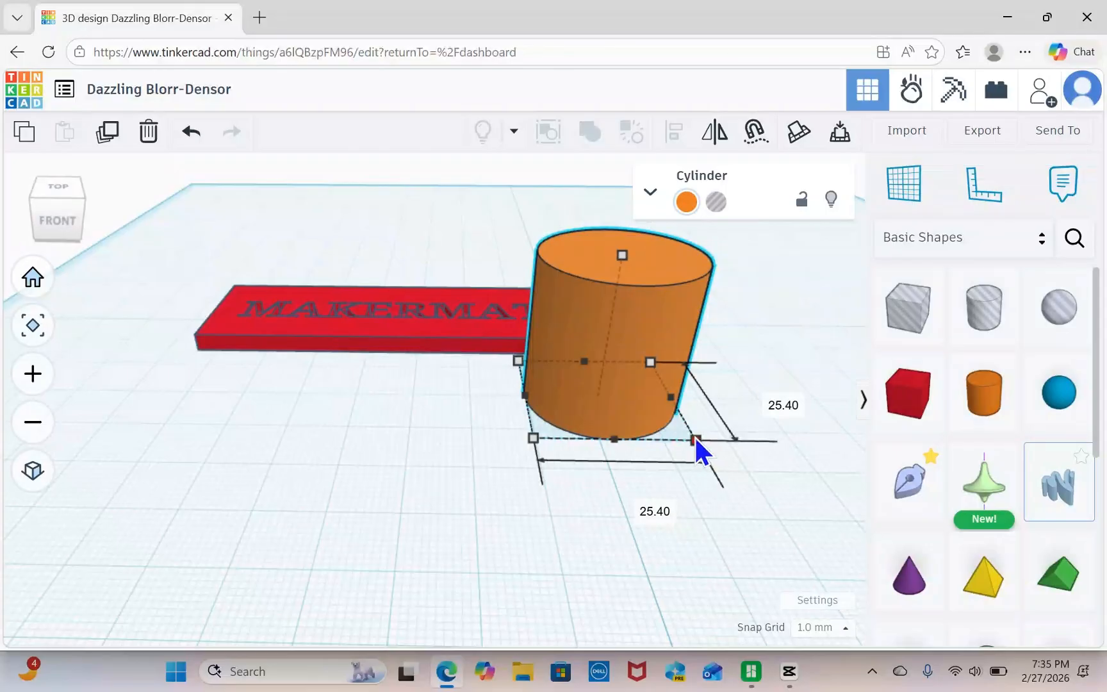
pyautogui.moveTo(695, 437); pyautogui.dragTo(581, 372)
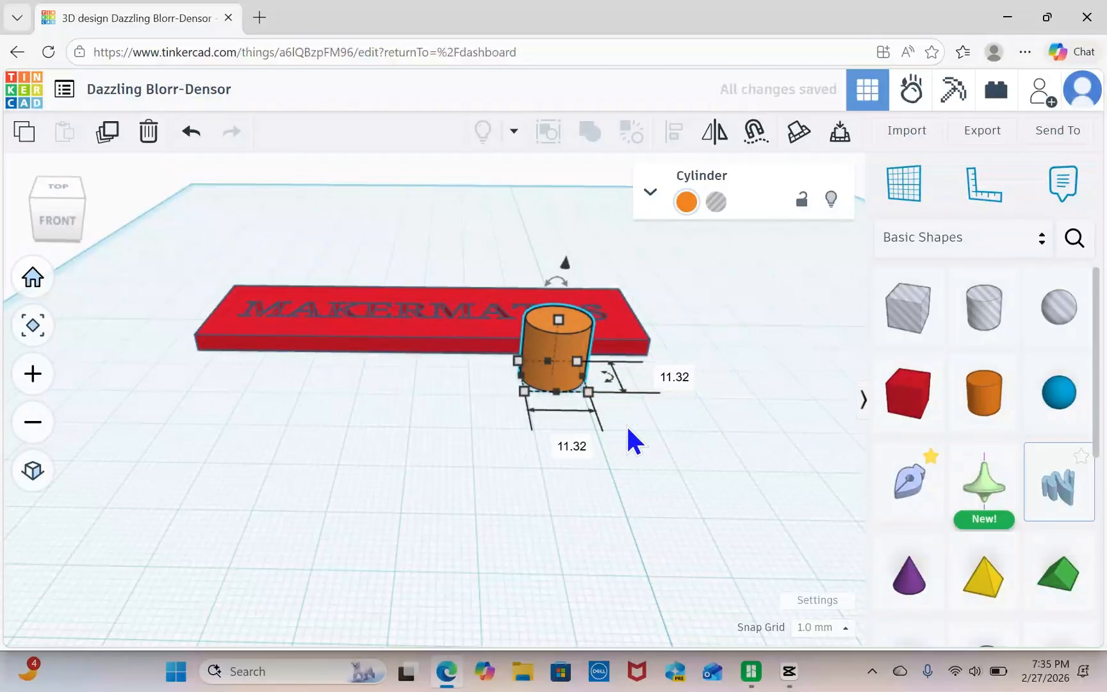
pyautogui.click(668, 376)
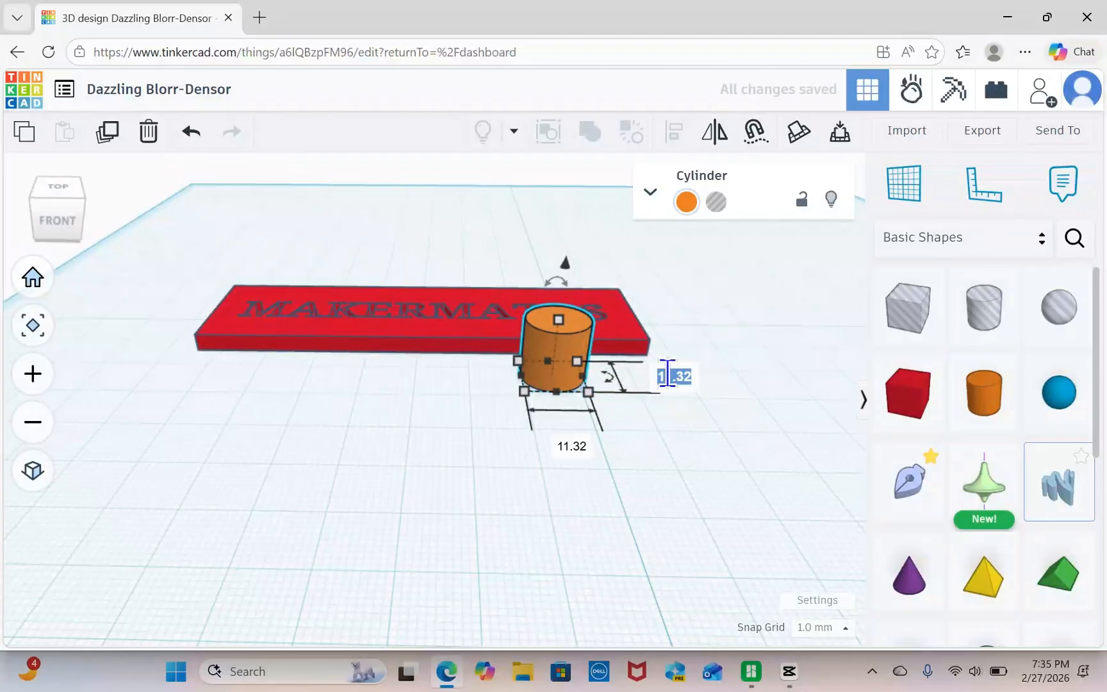
pyautogui.write('5')
pyautogui.press('Return')
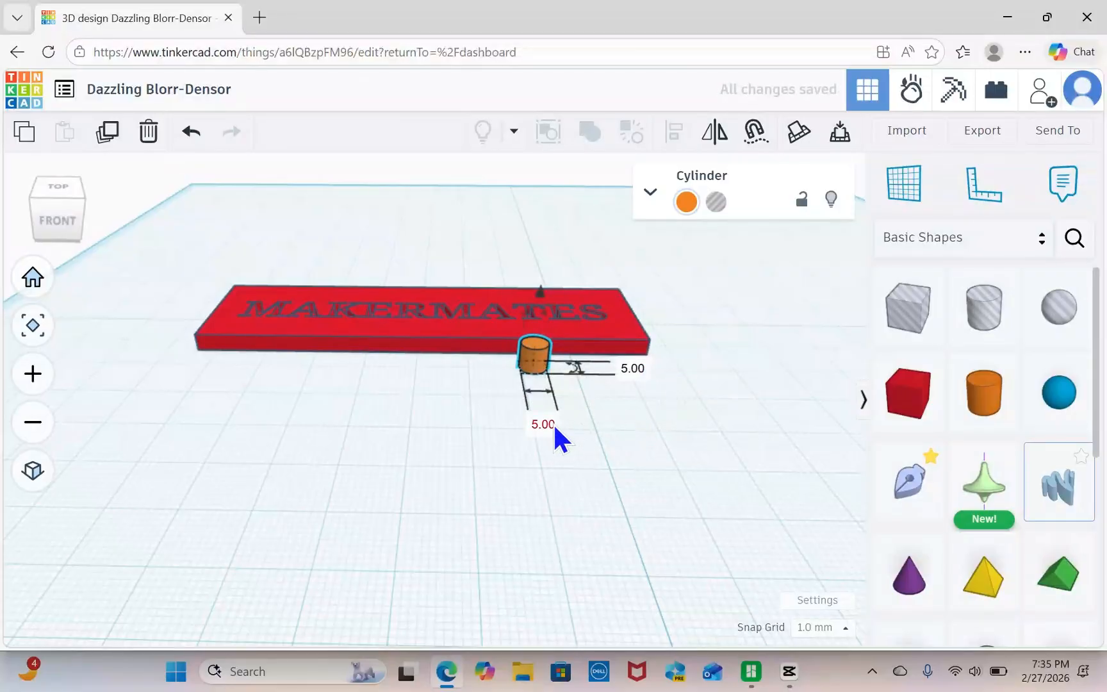
# Stretch the 5 mm cylinder to a height of 30 mm and turn it into a hole.
pyautogui.moveTo(584, 430); pyautogui.dragTo(570, 474, button='middle')
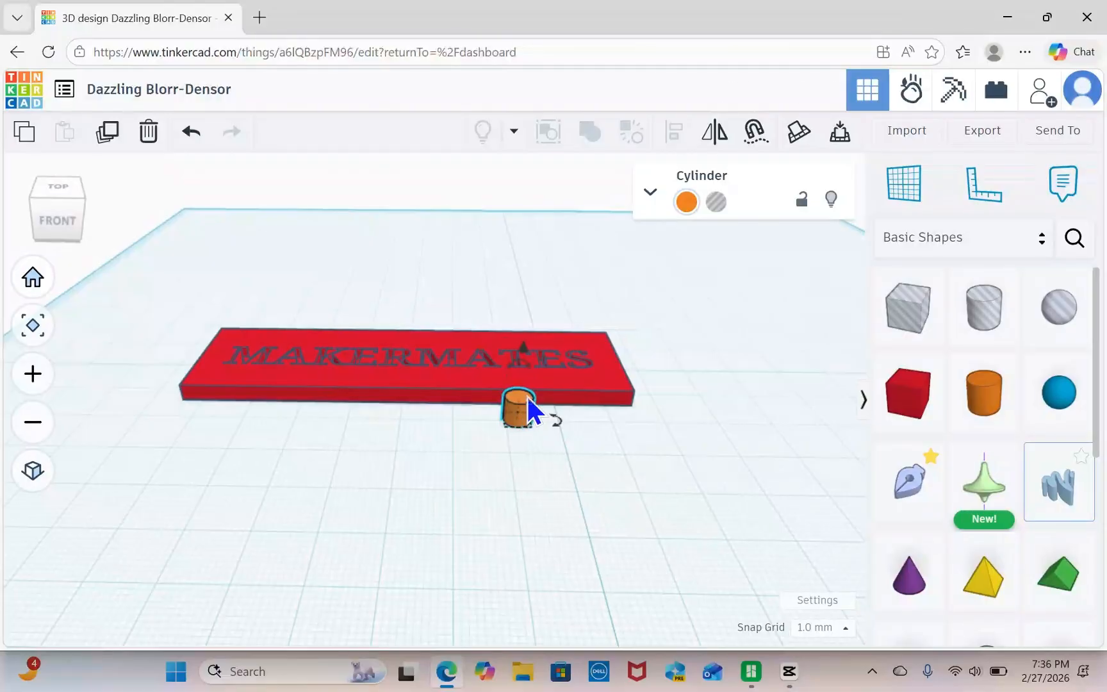
pyautogui.scroll(1, 529, 420)
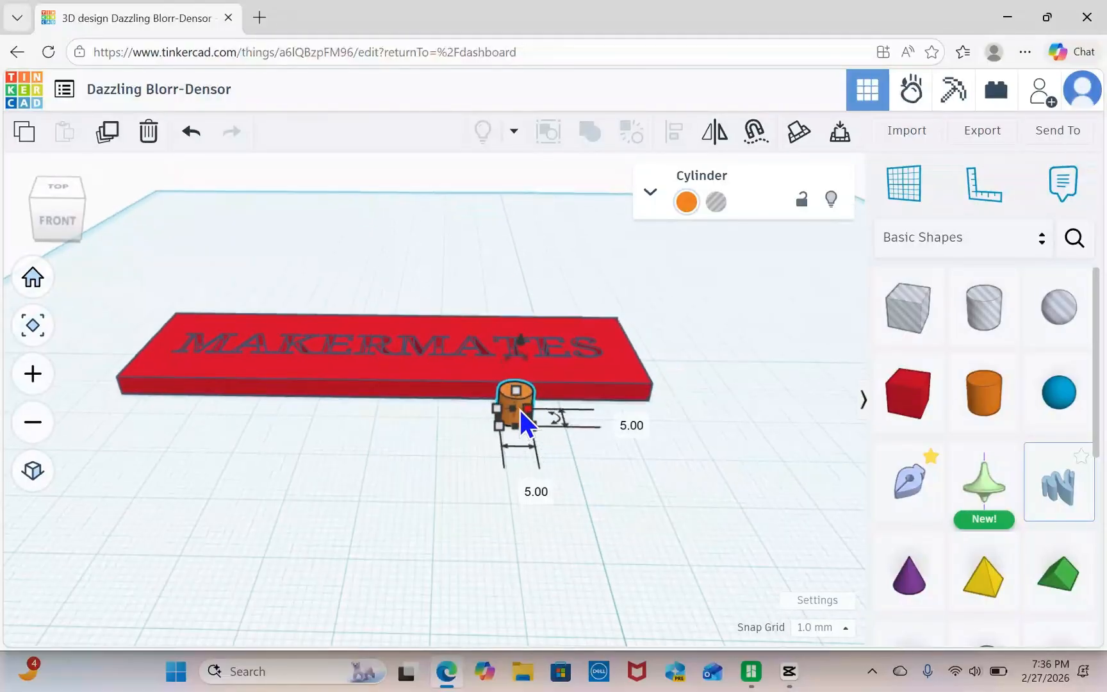
pyautogui.moveTo(514, 390); pyautogui.dragTo(524, 210)
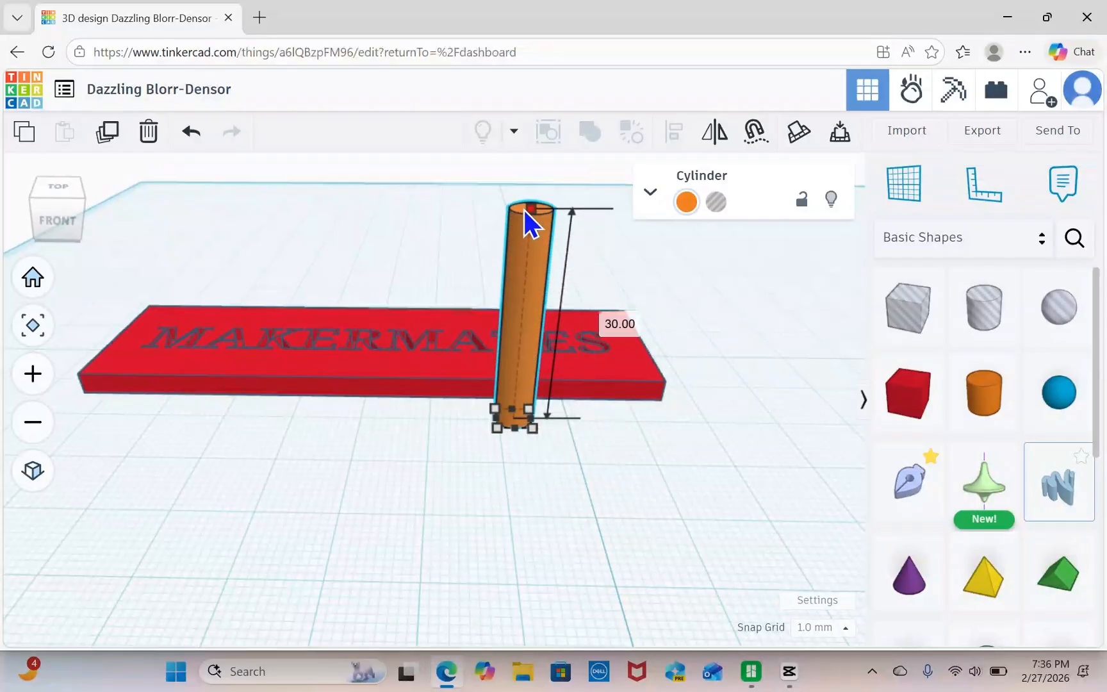
pyautogui.scroll(-3, 645, 518)
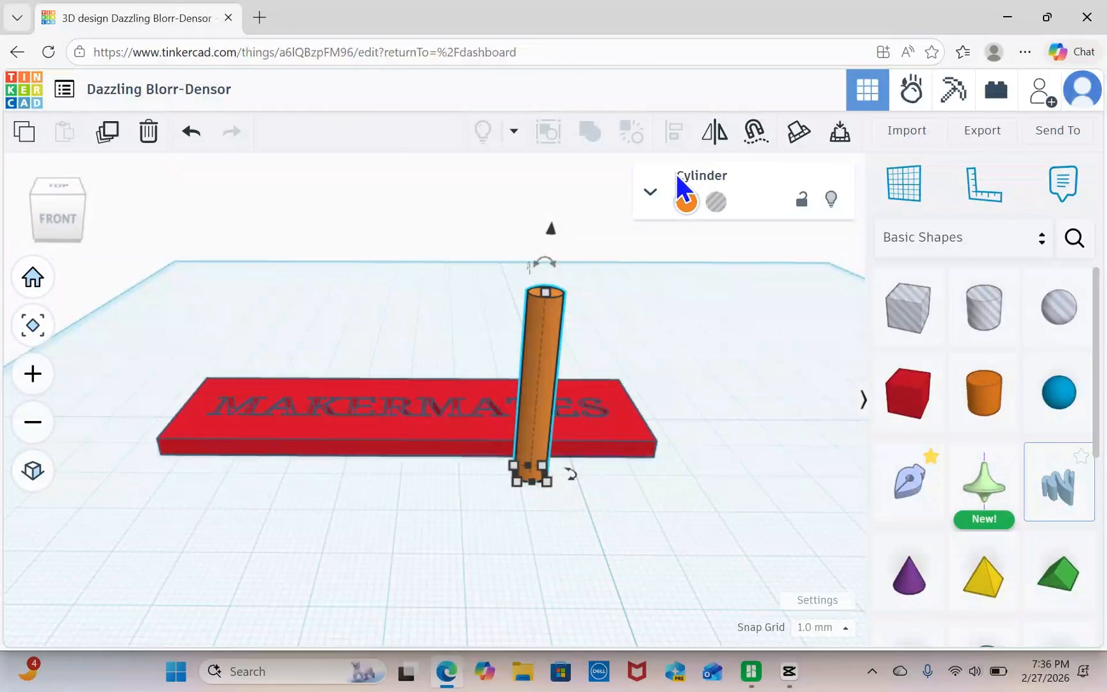
pyautogui.click(716, 204)
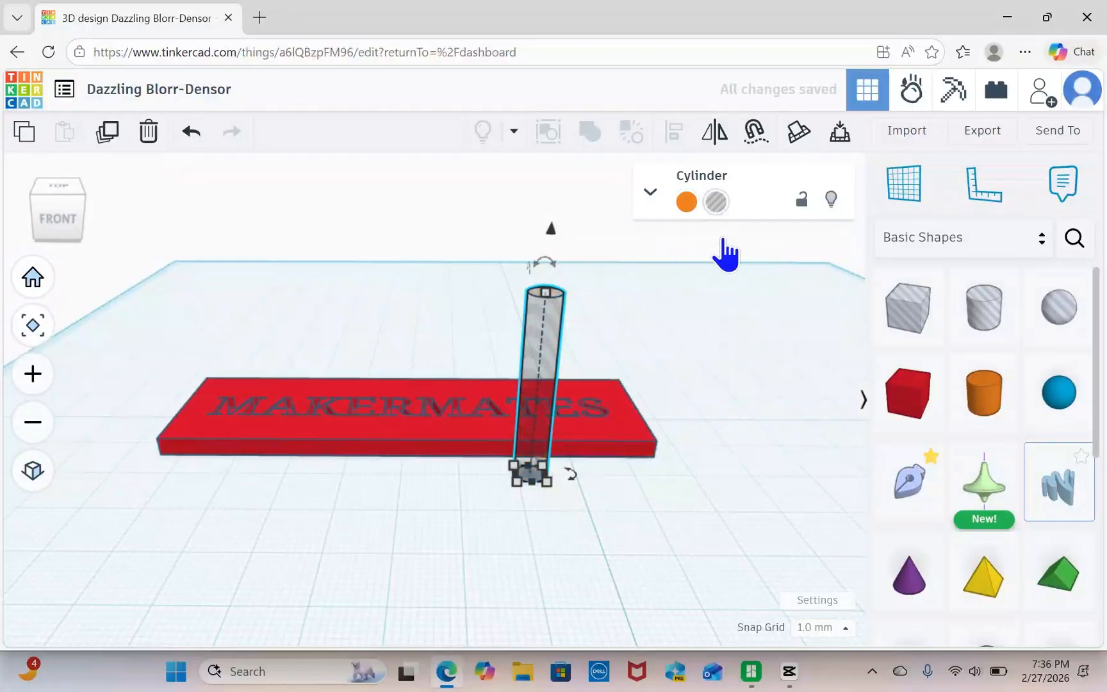
# Move the hole cylinder to the nameplate's back-left corner, beside the M, and lower it so it passes through the plate.
pyautogui.moveTo(631, 473); pyautogui.dragTo(632, 496, button='right')
pyautogui.moveTo(538, 407); pyautogui.dragTo(190, 308)
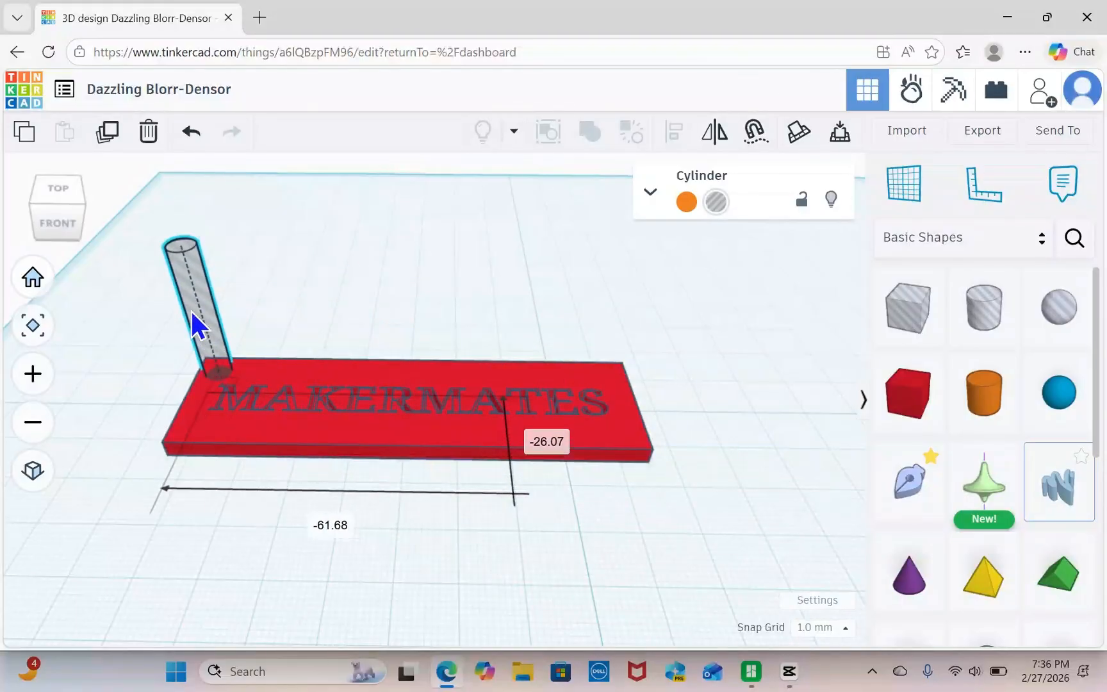
pyautogui.moveTo(390, 542); pyautogui.dragTo(526, 544, button='middle')
pyautogui.moveTo(527, 548); pyautogui.dragTo(758, 456, button='right')
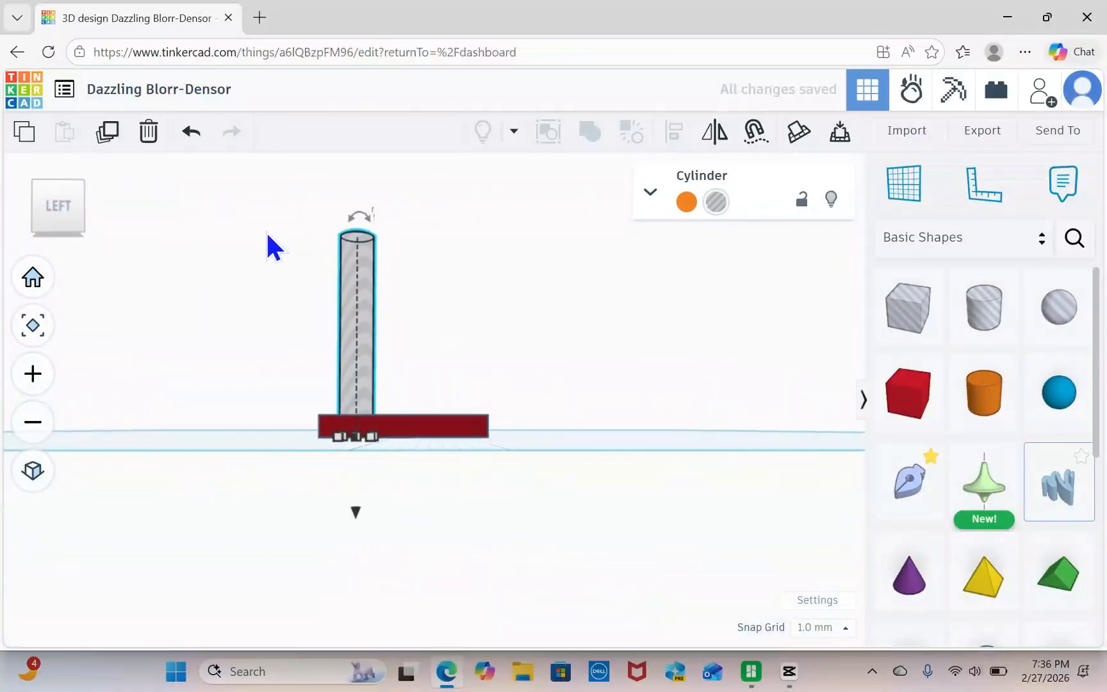
pyautogui.moveTo(548, 318); pyautogui.dragTo(547, 321, button='right')
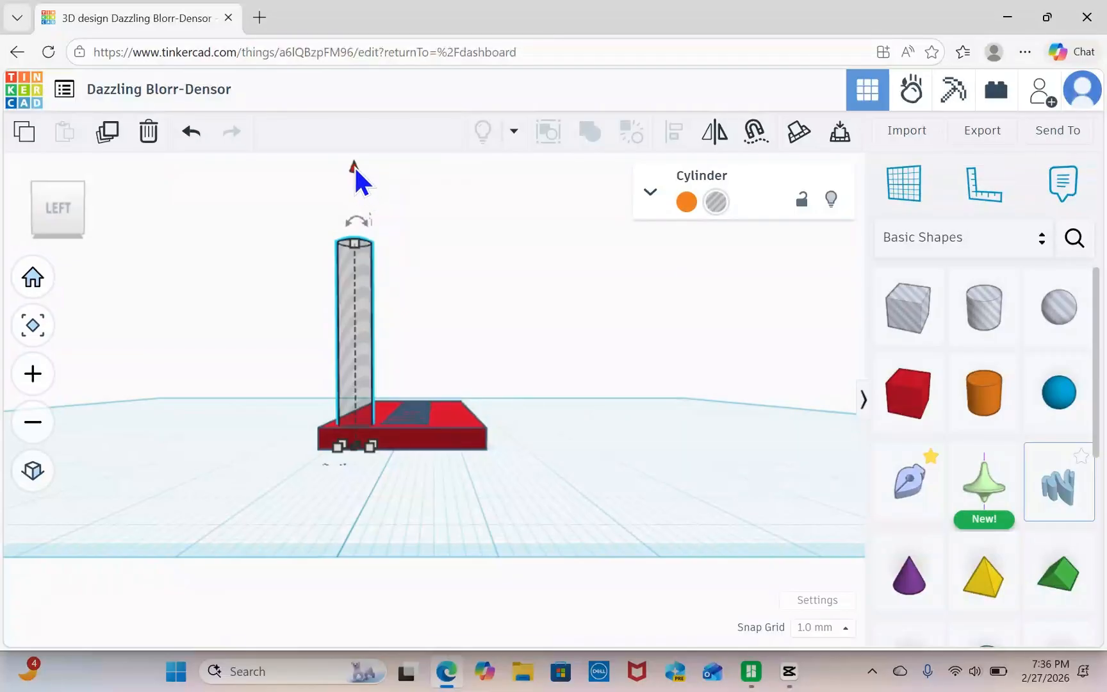
pyautogui.moveTo(355, 166); pyautogui.dragTo(344, 231)
pyautogui.moveTo(653, 427); pyautogui.dragTo(381, 521, button='right')
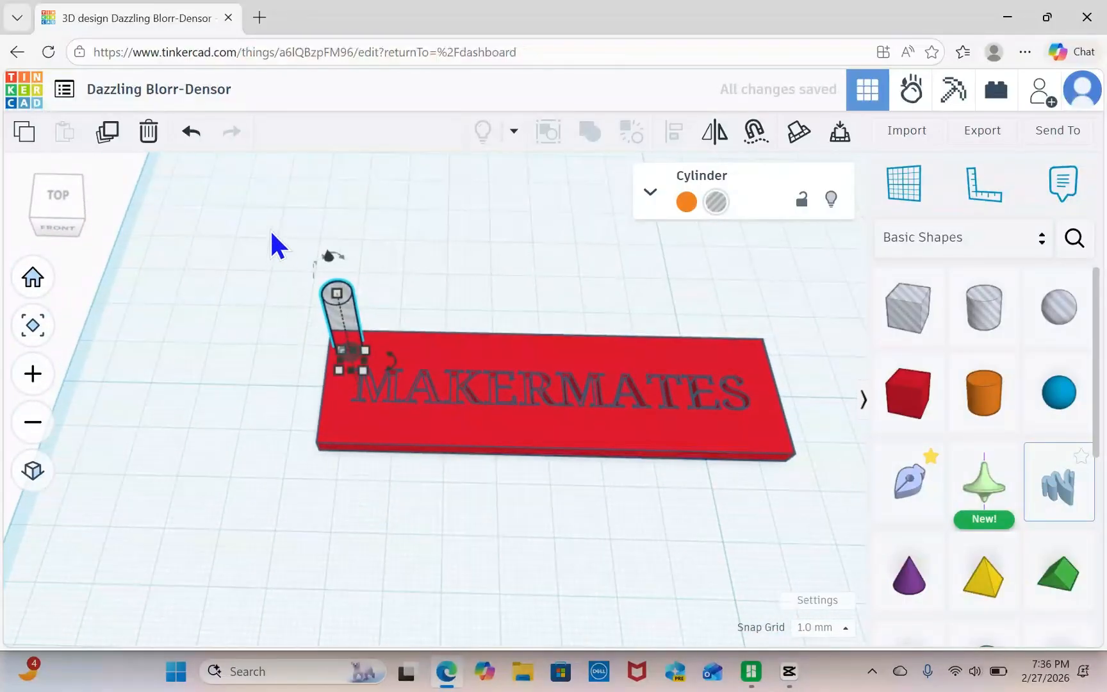
# Union-group the nameplate and the hole cylinder to cut the round hole, and inspect the result from several angles.
pyautogui.moveTo(270, 229); pyautogui.dragTo(803, 499)
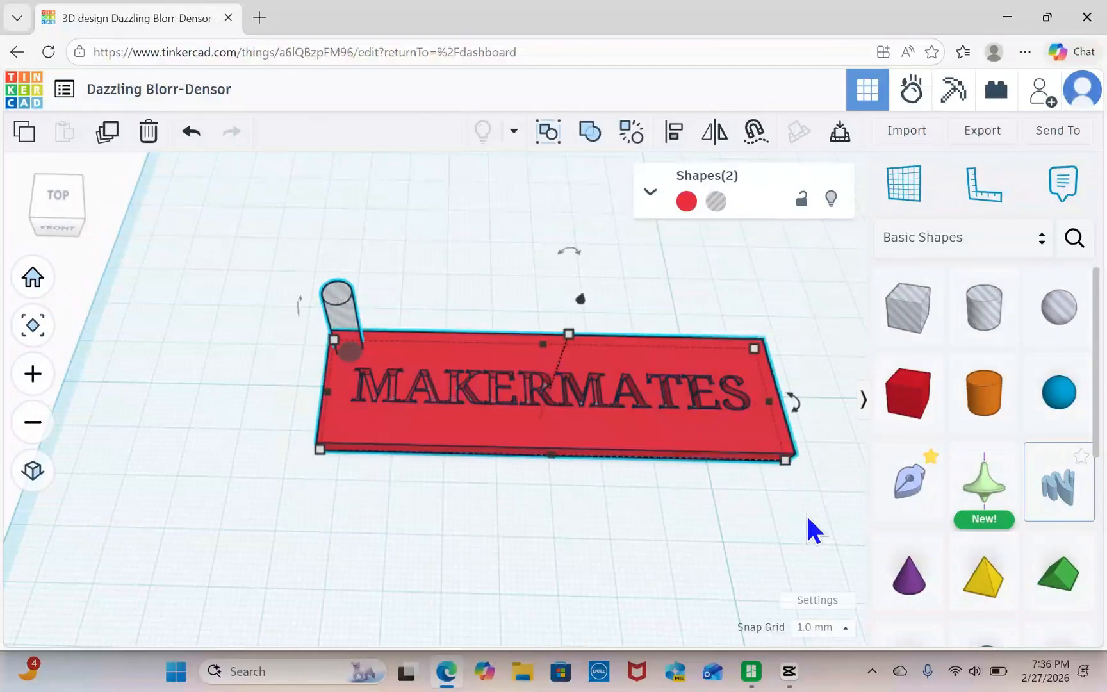
pyautogui.click(598, 137)
pyautogui.moveTo(438, 214); pyautogui.dragTo(446, 275, button='right')
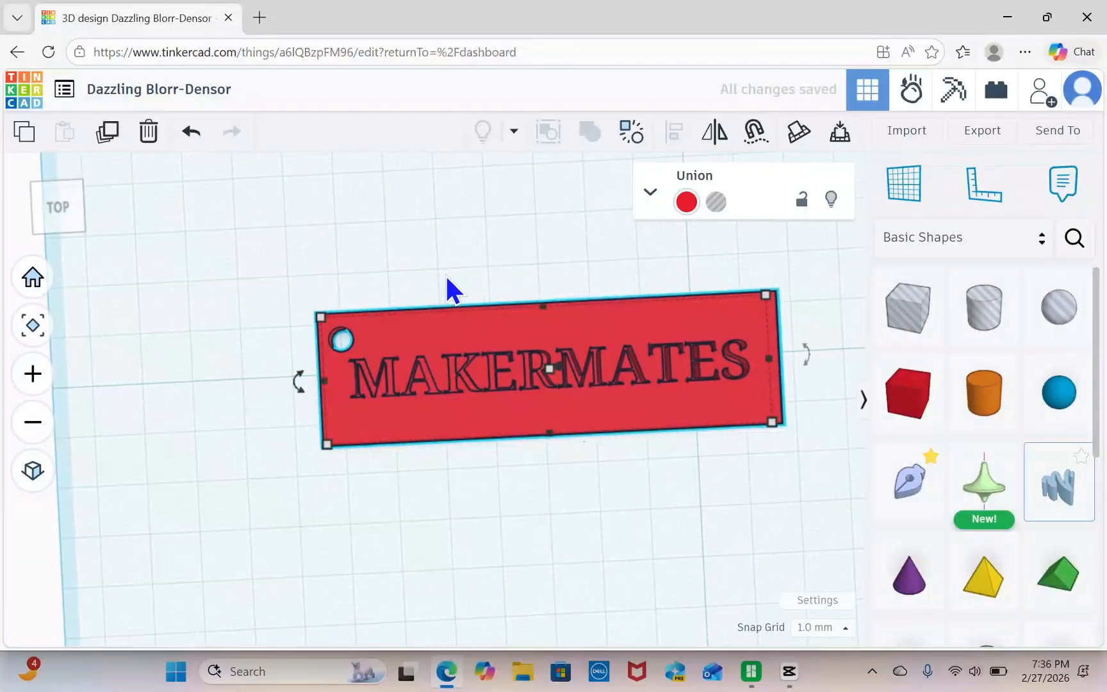
pyautogui.moveTo(640, 514); pyautogui.dragTo(629, 482, button='right')
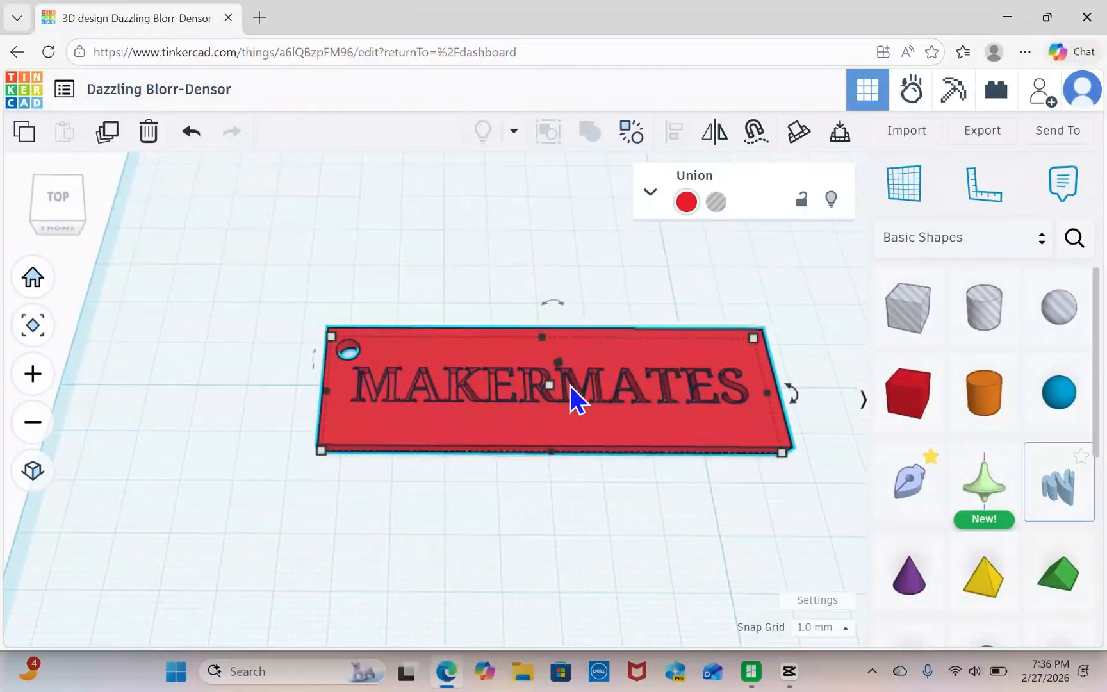
pyautogui.moveTo(574, 563)
pyautogui.mouseDown(button='right')
pyautogui.moveTo(542, 354)
pyautogui.moveTo(574, 541)
pyautogui.mouseUp(button='right')
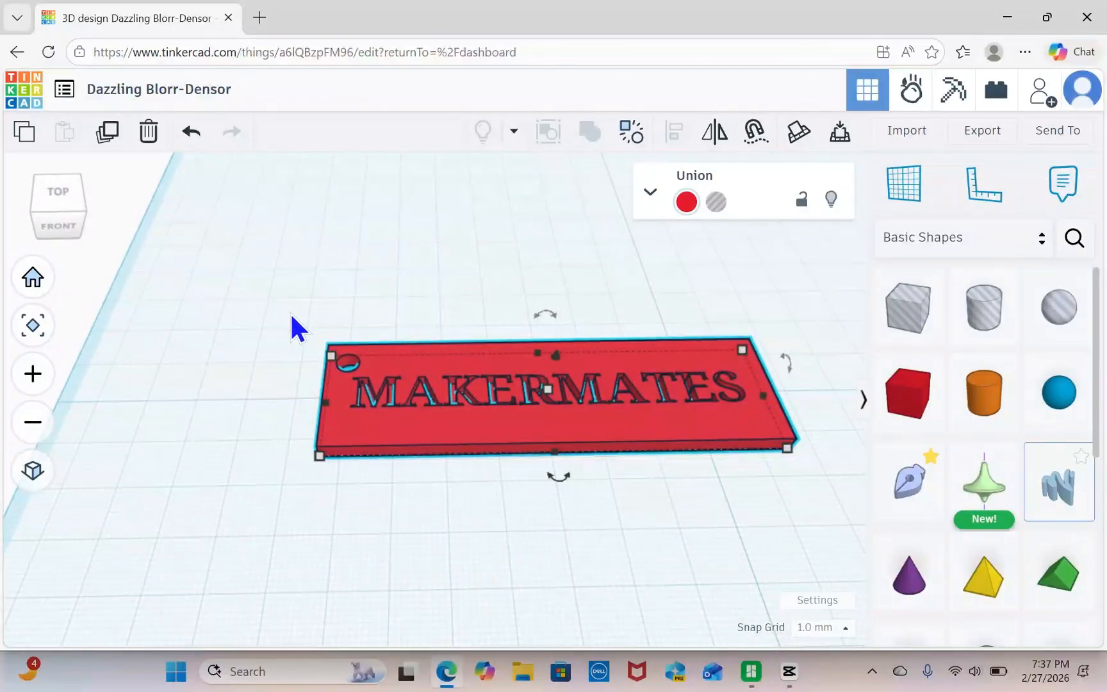
# Delete the finished nameplate from the workplane.
pyautogui.scroll(-3, 290, 314)
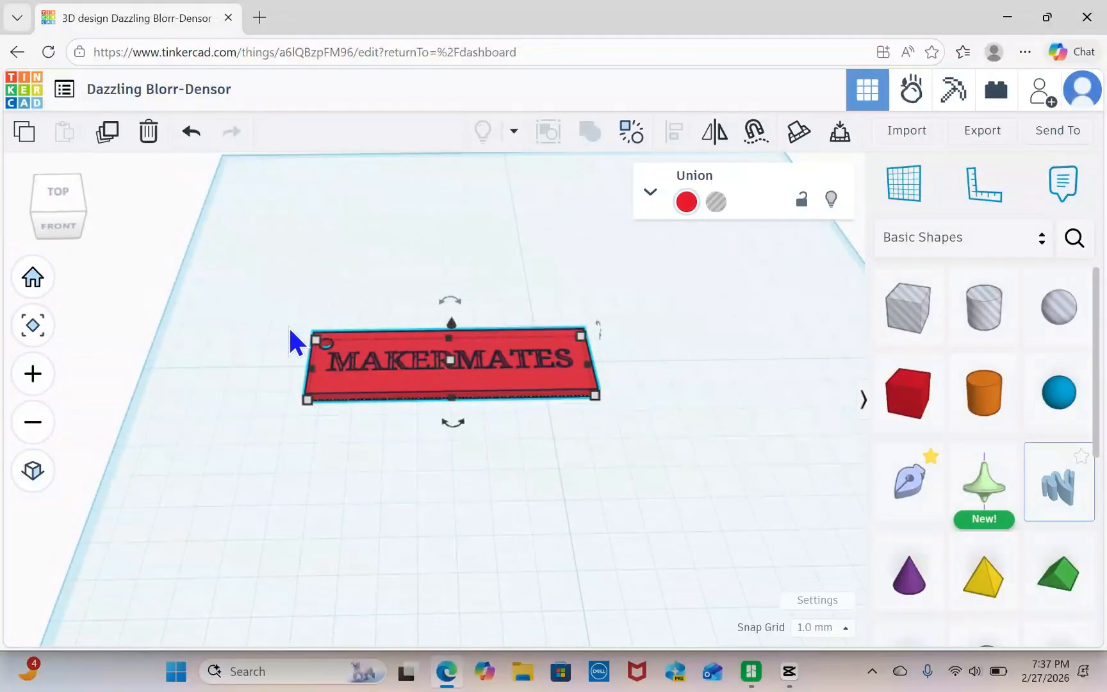
pyautogui.moveTo(298, 341); pyautogui.dragTo(609, 440)
pyautogui.click(146, 132)
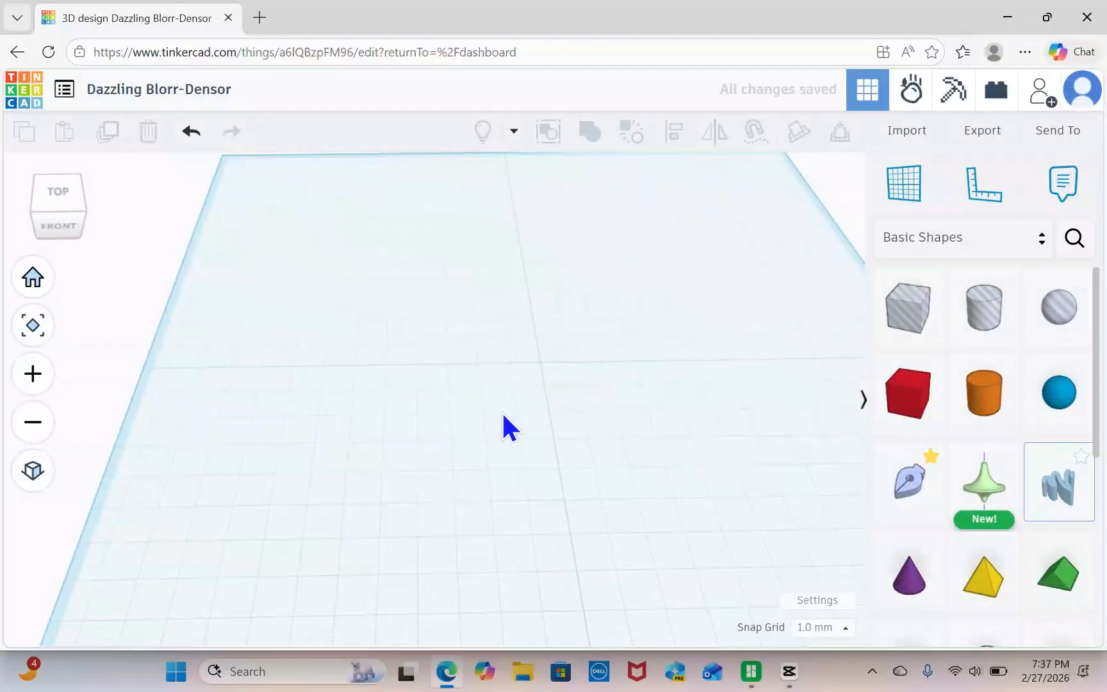
# Place a solid box near the middle of the workplane and reduce it to 6 mm high and 12 mm deep.
pyautogui.moveTo(910, 396); pyautogui.dragTo(522, 398)
pyautogui.moveTo(524, 420)
pyautogui.mouseDown(button='right')
pyautogui.moveTo(528, 437)
pyautogui.moveTo(521, 412)
pyautogui.mouseUp(button='right')
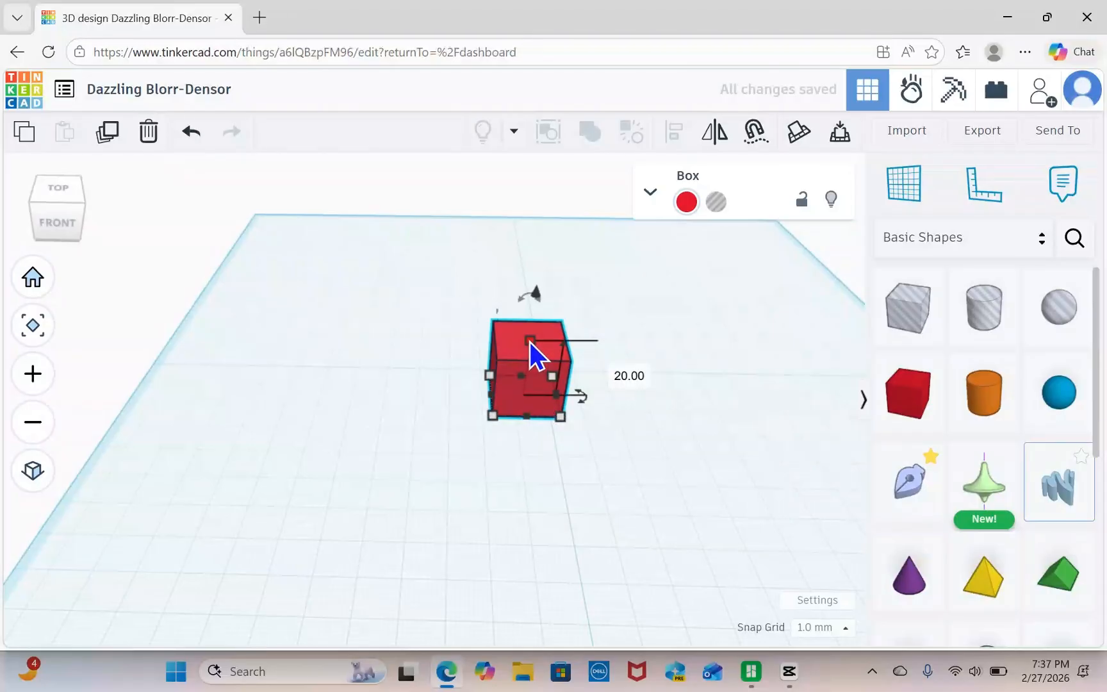
pyautogui.moveTo(531, 342); pyautogui.dragTo(526, 381)
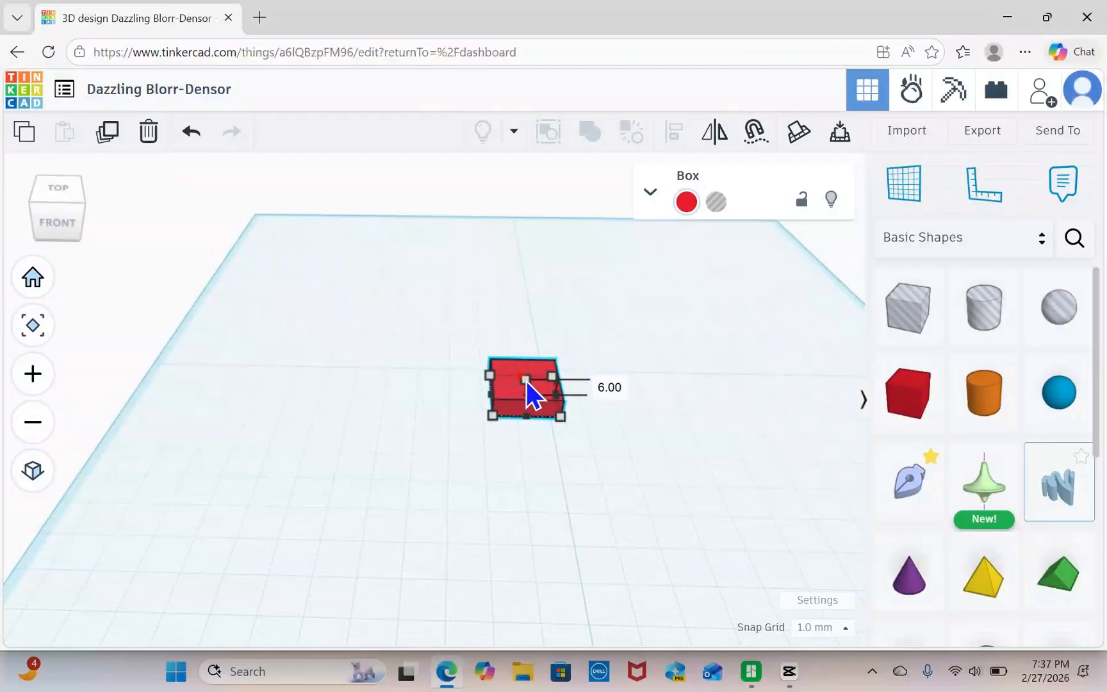
pyautogui.moveTo(530, 428); pyautogui.dragTo(552, 452, button='right')
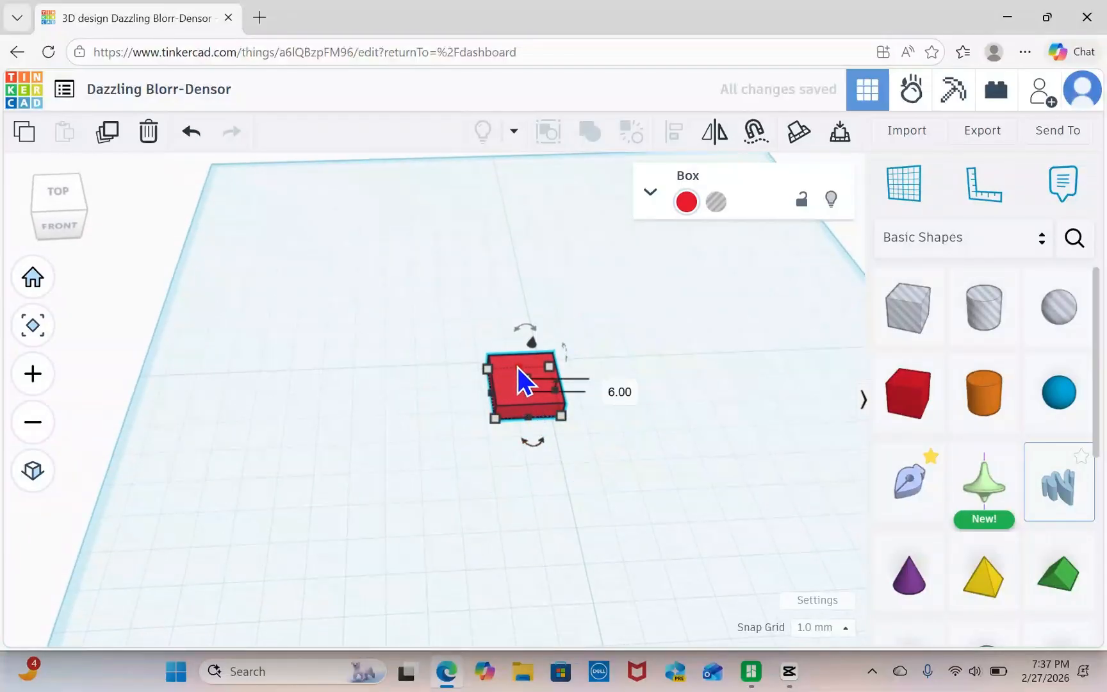
pyautogui.moveTo(519, 369); pyautogui.dragTo(518, 387)
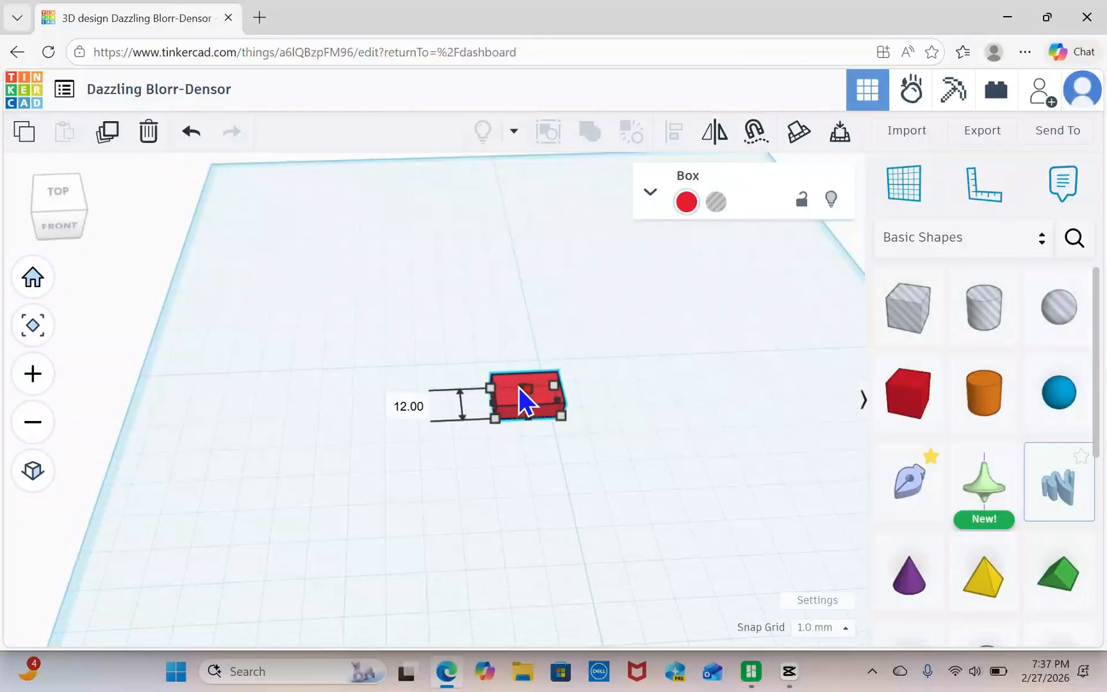
pyautogui.click(577, 493)
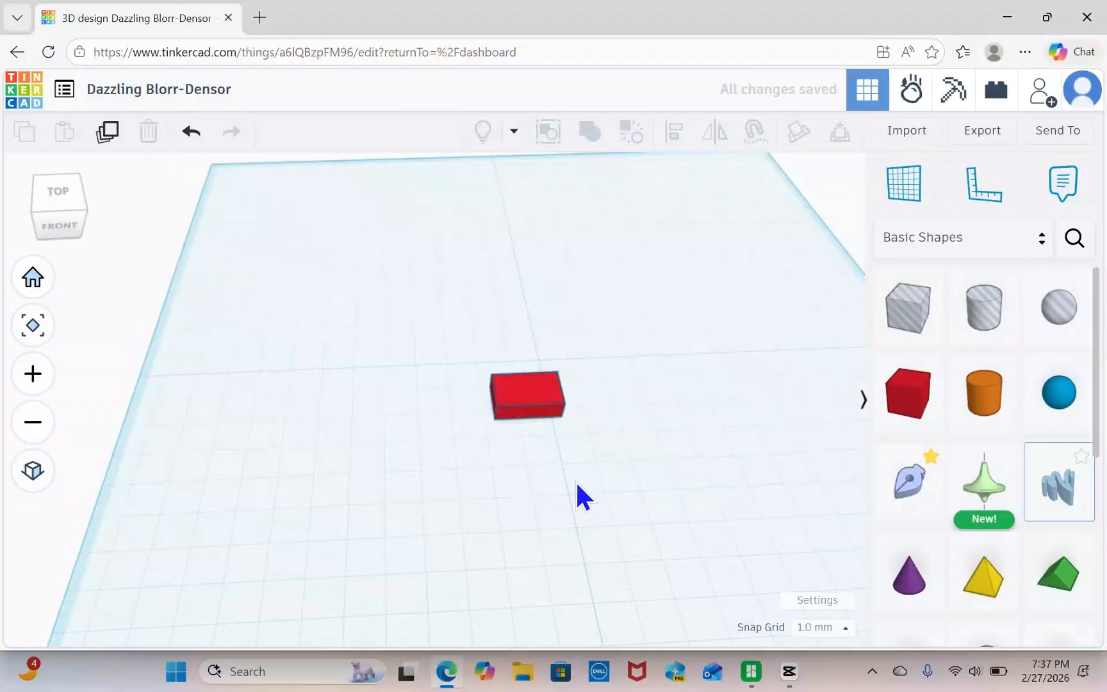
# Round the box's edges with a radius of about 2.41.
pyautogui.moveTo(563, 497)
pyautogui.mouseDown(button='right')
pyautogui.moveTo(585, 447)
pyautogui.moveTo(692, 461)
pyautogui.moveTo(559, 492)
pyautogui.moveTo(564, 480)
pyautogui.mouseUp(button='right')
pyautogui.scroll(3, 568, 475)
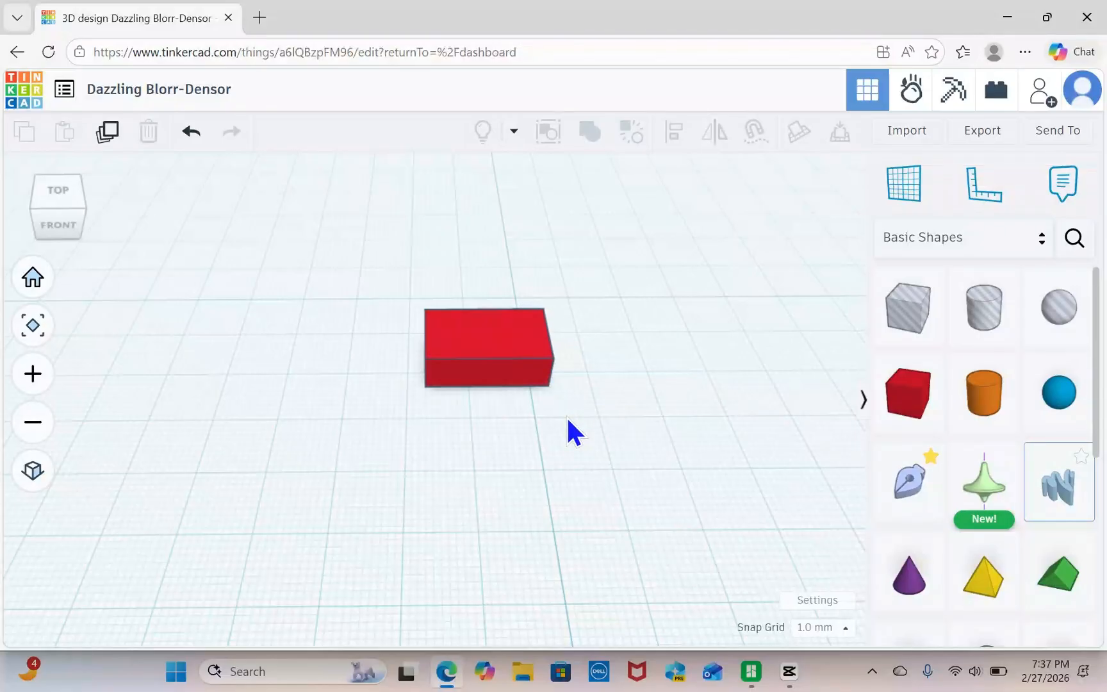
pyautogui.click(485, 363)
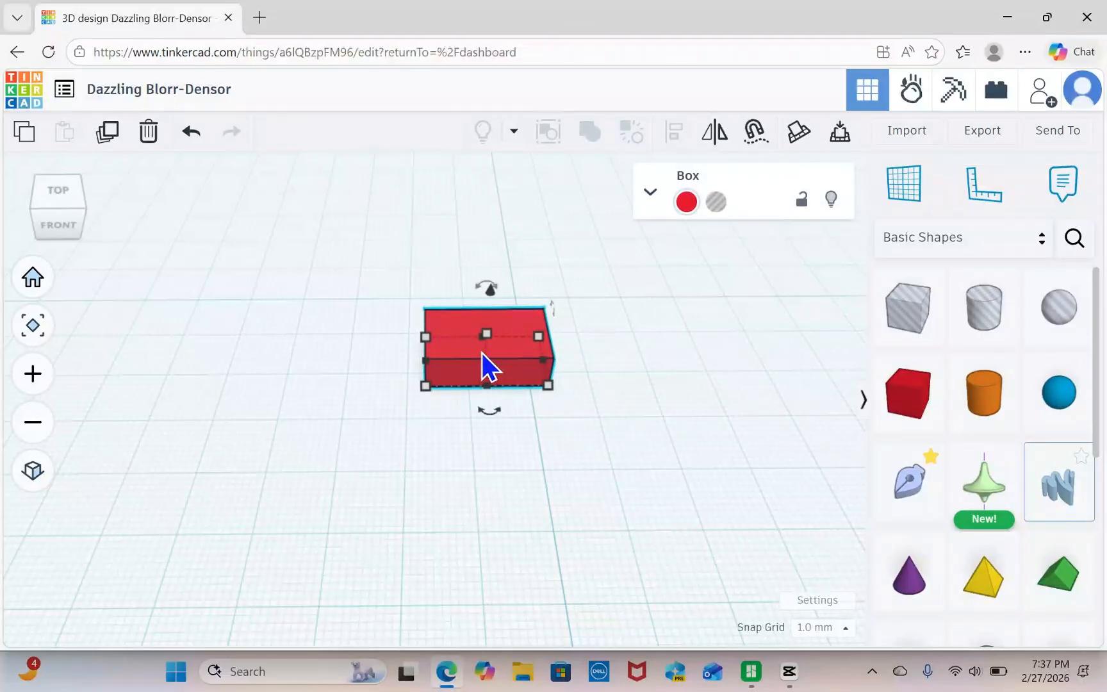
pyautogui.click(650, 193)
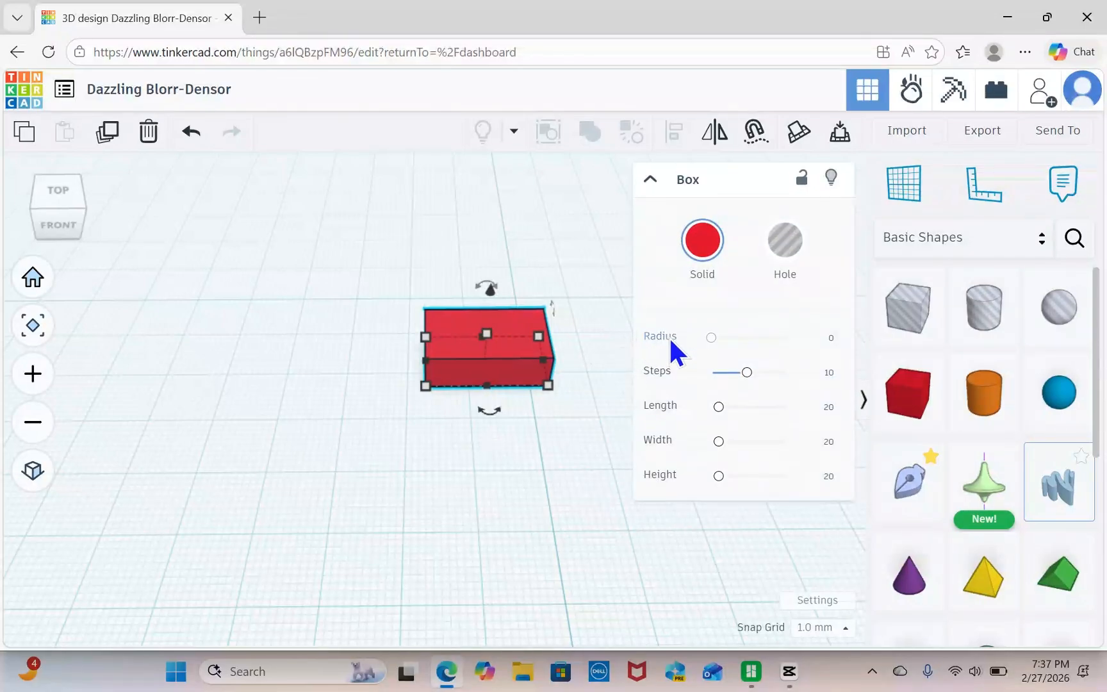
pyautogui.click(711, 338)
pyautogui.moveTo(711, 337); pyautogui.dragTo(720, 337)
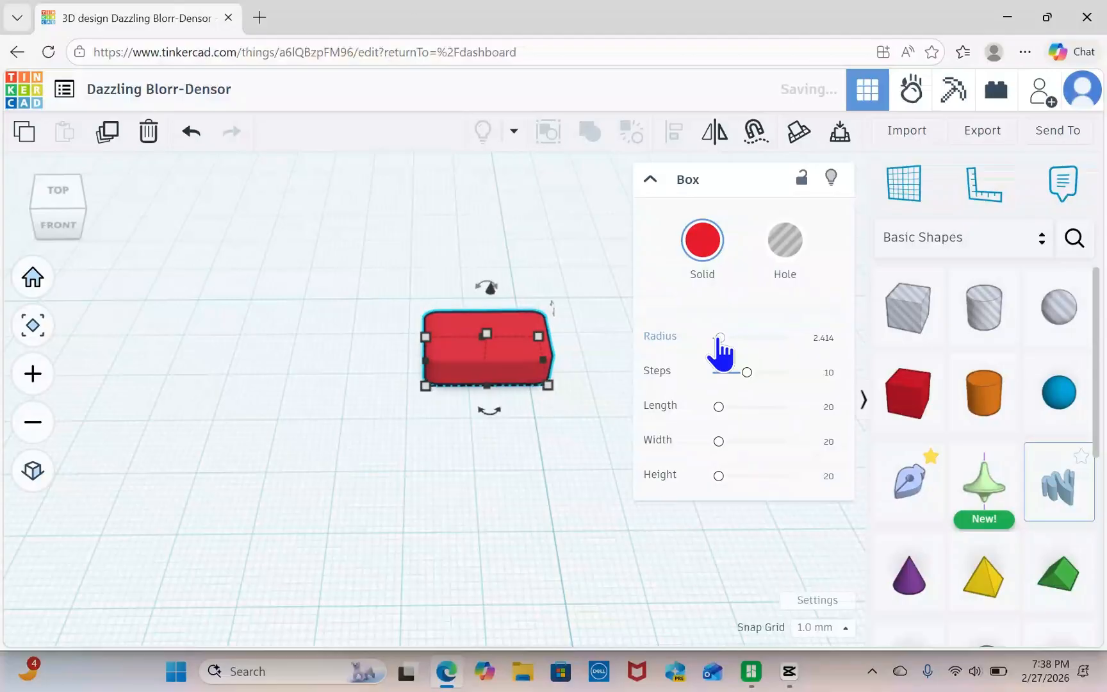
pyautogui.click(554, 441)
pyautogui.moveTo(554, 440); pyautogui.dragTo(569, 428, button='right')
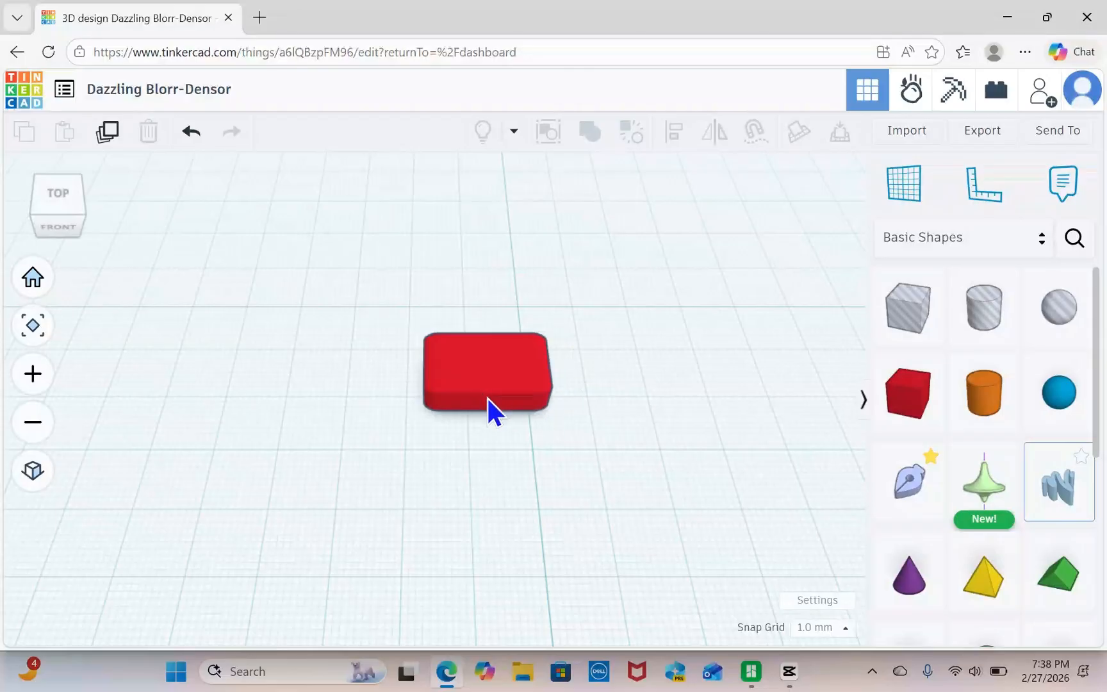
pyautogui.moveTo(533, 442); pyautogui.dragTo(559, 443, button='right')
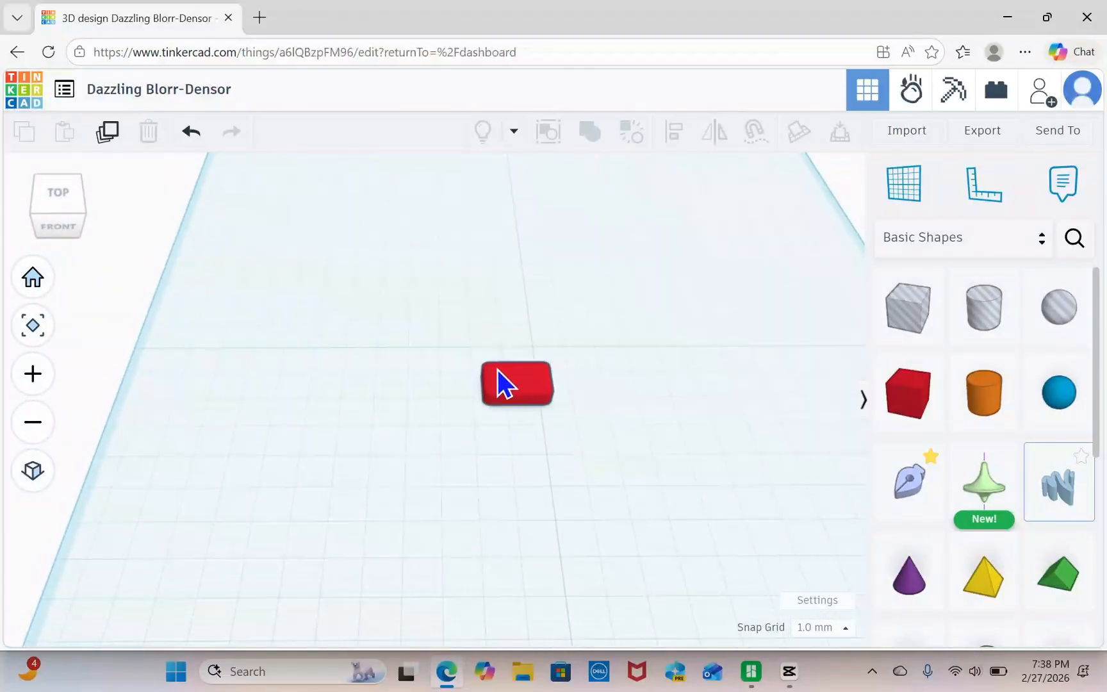
# Duplicate the rounded box and nudge the copy leftward until it sits directly beside the original.
pyautogui.scroll(-2, 598, 453)
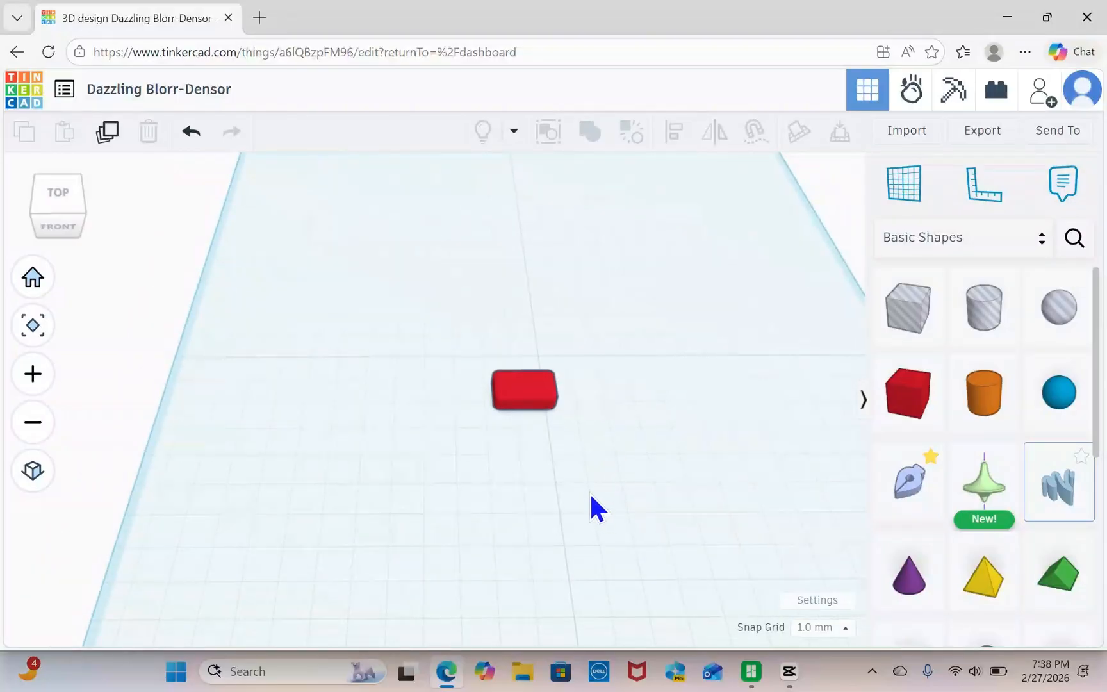
pyautogui.click(526, 404)
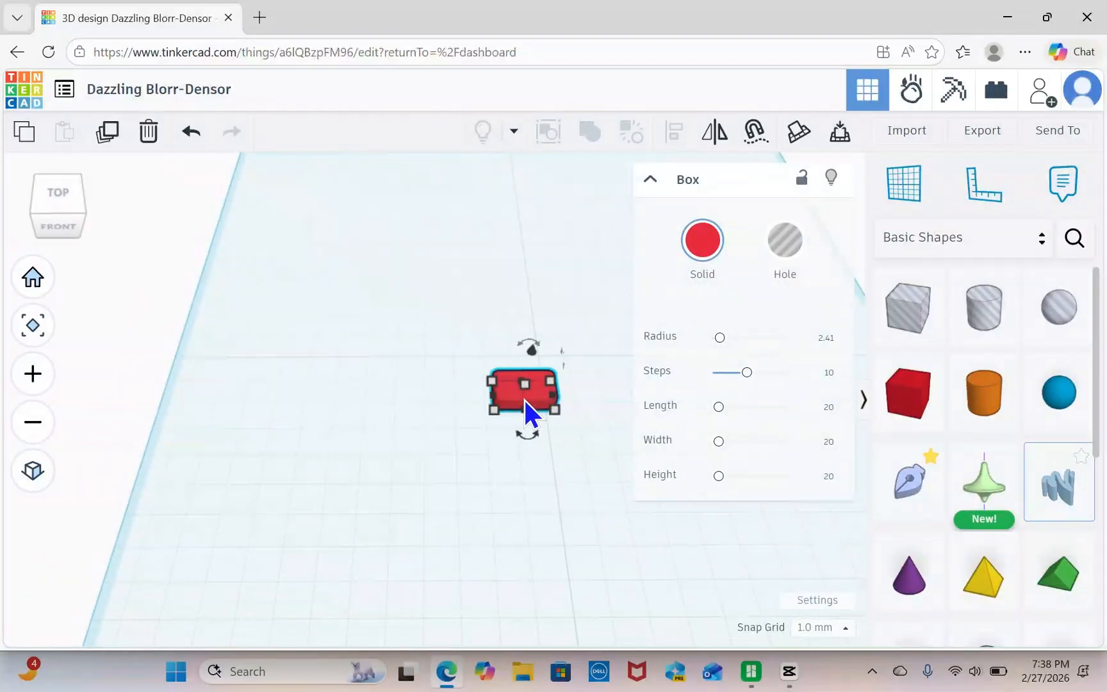
pyautogui.click(109, 135)
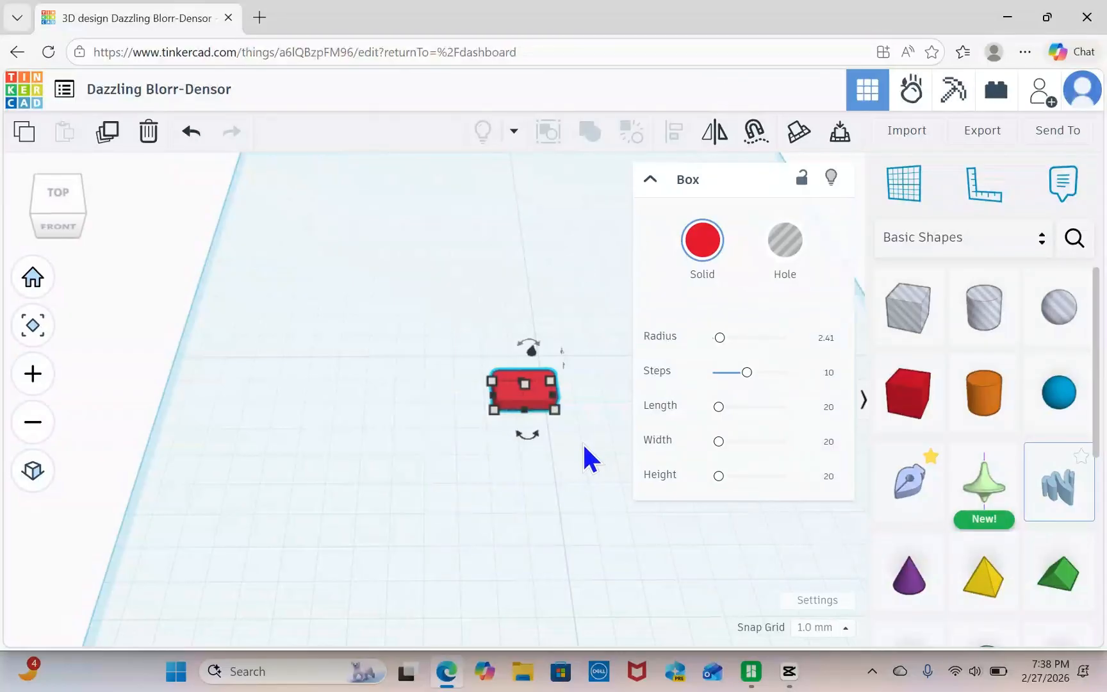
pyautogui.press('Left')
pyautogui.press('Left')
pyautogui.press('Left')
pyautogui.press('Left')
pyautogui.press('Left')
pyautogui.press('Left')
pyautogui.press('Left')
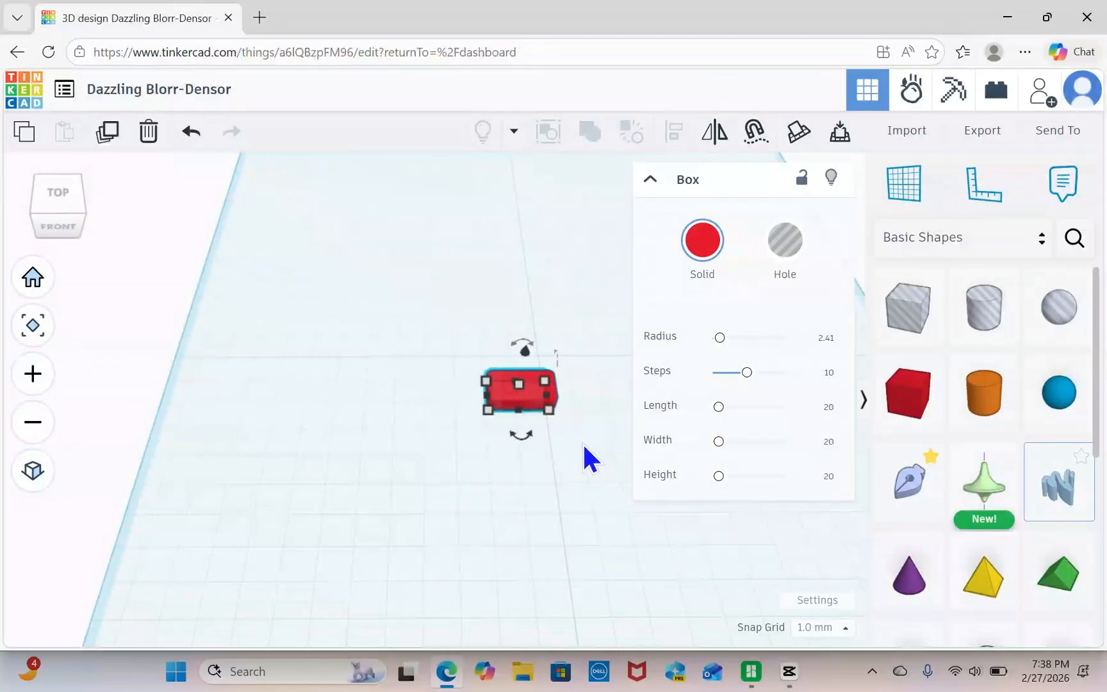
pyautogui.press('Left')
pyautogui.press('Left')
pyautogui.press('Left')
pyautogui.press('Left')
pyautogui.press('Left')
pyautogui.press('Left')
pyautogui.press('Left')
pyautogui.press('Left')
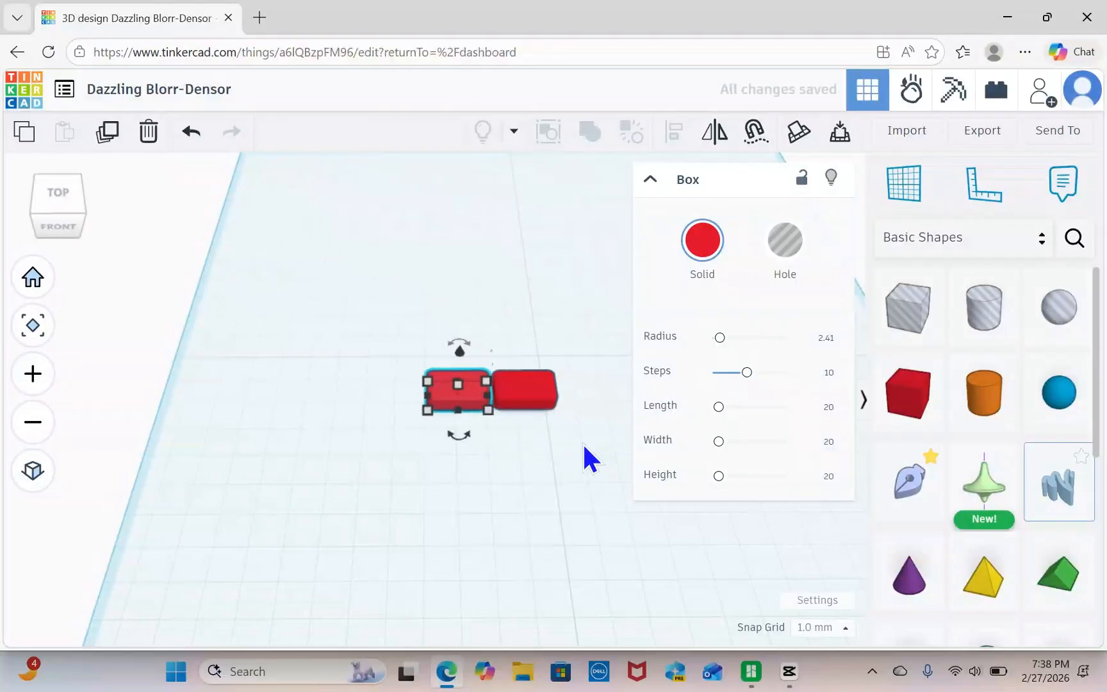
pyautogui.press('Right')
pyautogui.scroll(3, 515, 424)
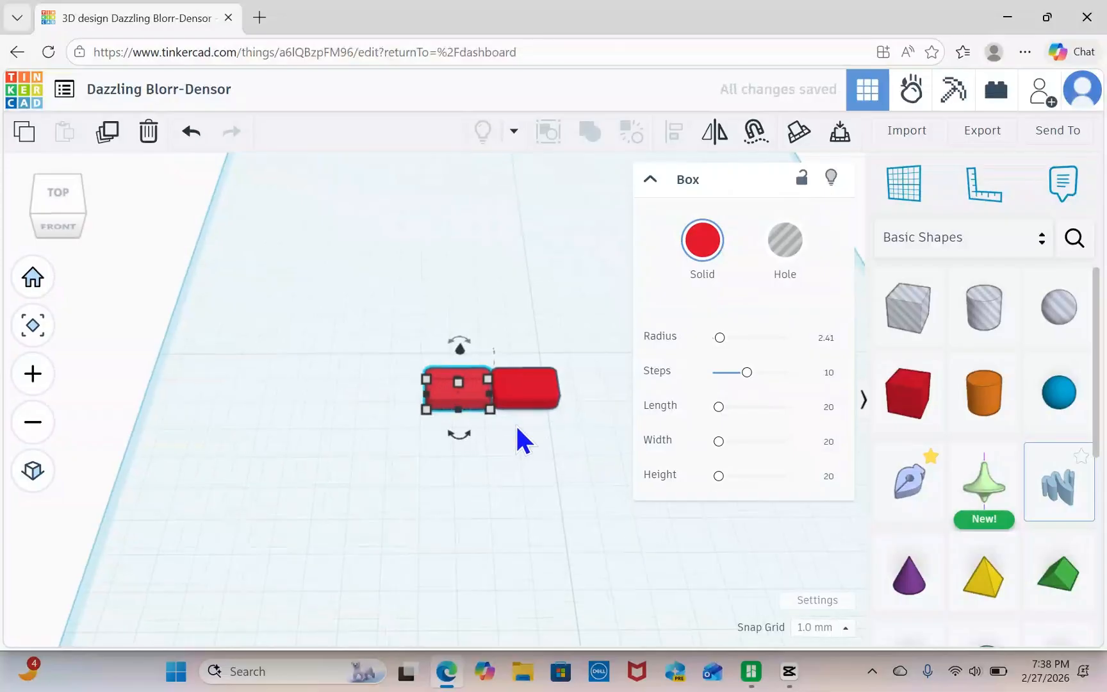
pyautogui.scroll(2, 521, 424)
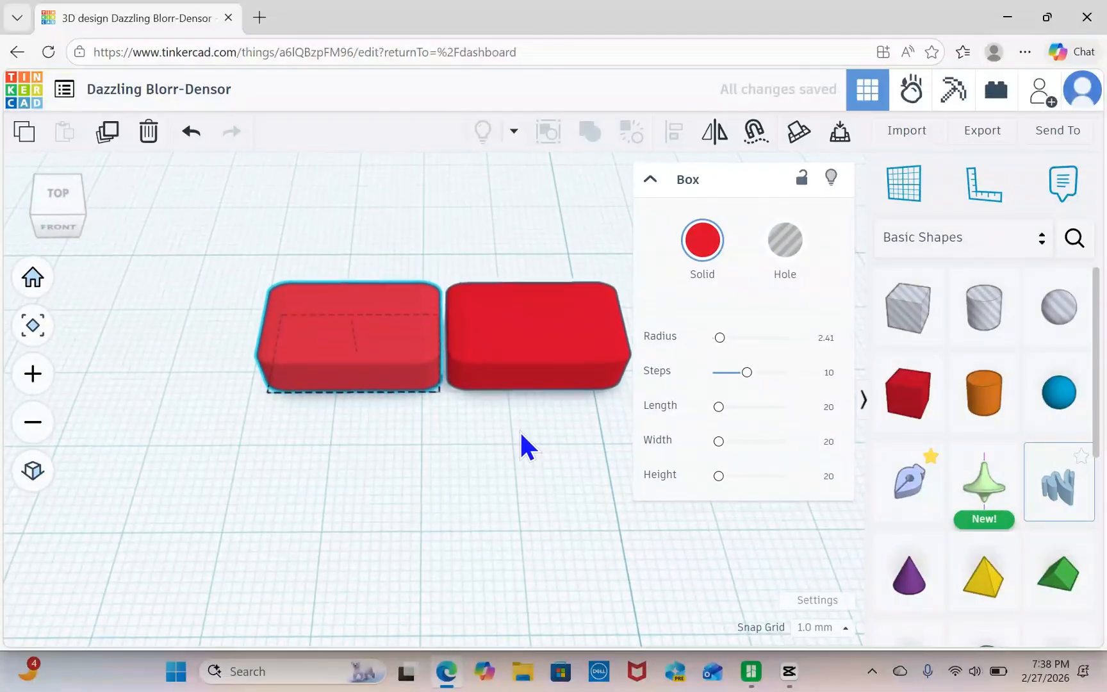
pyautogui.scroll(-5, 522, 440)
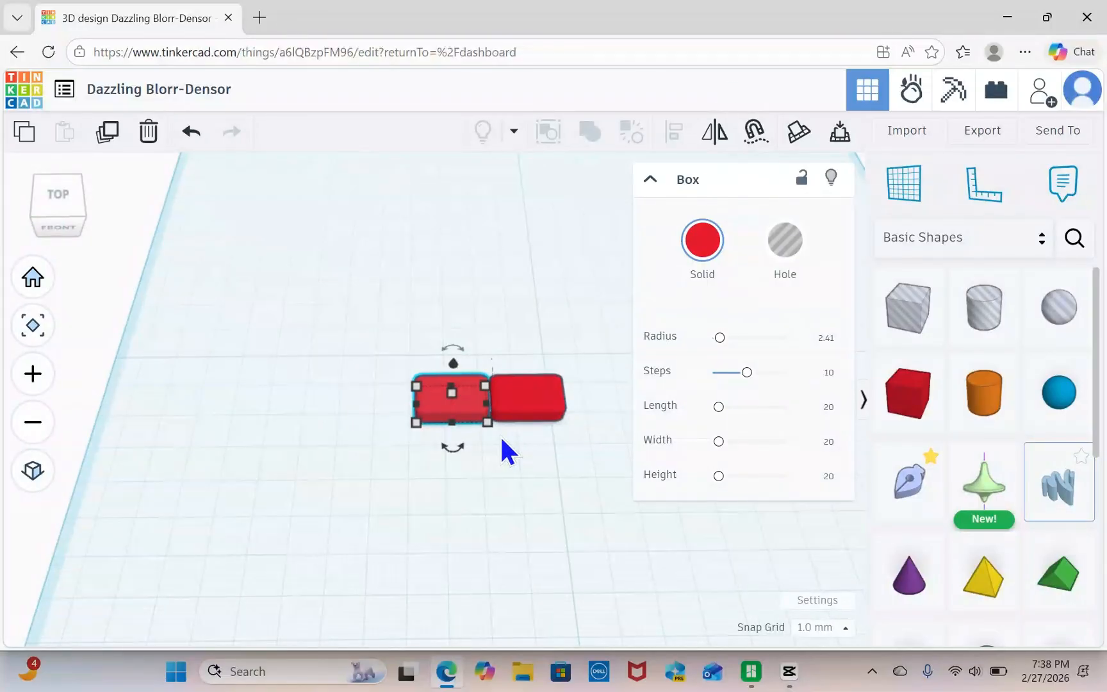
# Repeat the offset duplication four more times to build a row of six rounded boxes.
pyautogui.click(110, 135)
pyautogui.click(111, 136)
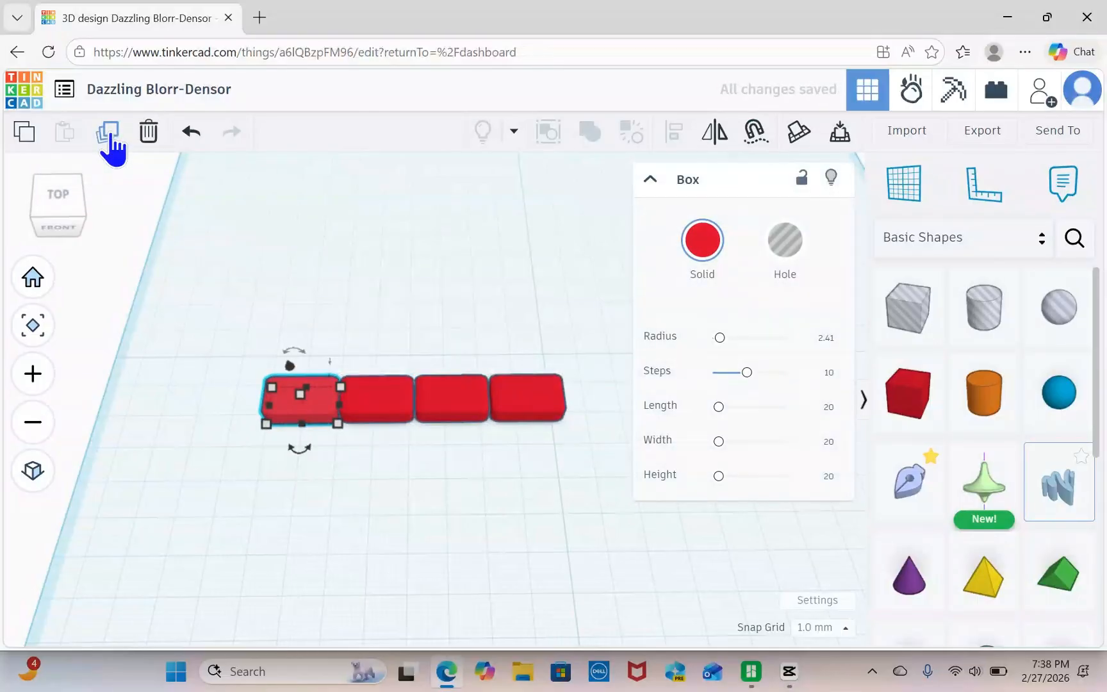
pyautogui.click(107, 133)
pyautogui.click(107, 132)
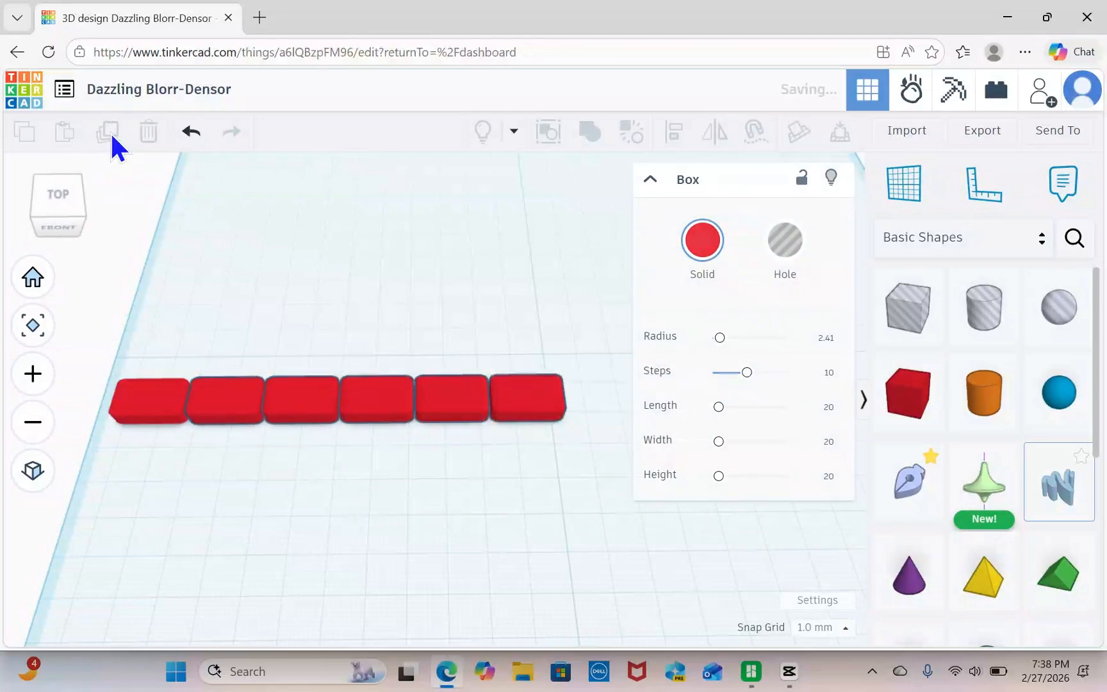
pyautogui.click(393, 515)
pyautogui.scroll(-2, 400, 514)
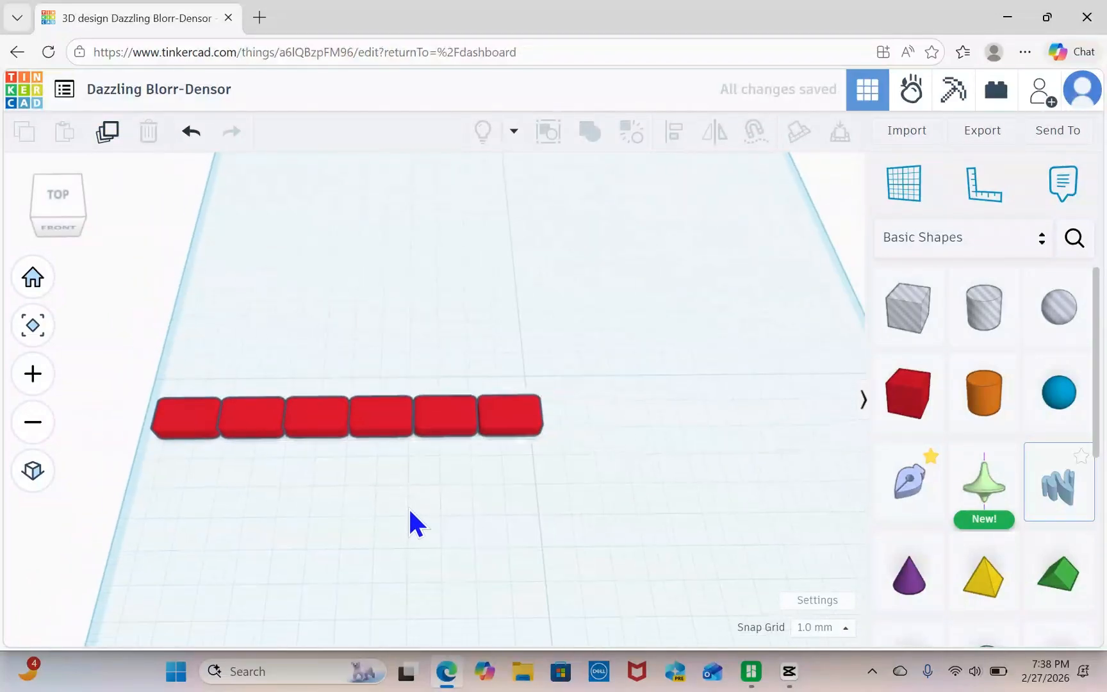
pyautogui.scroll(-2, 408, 510)
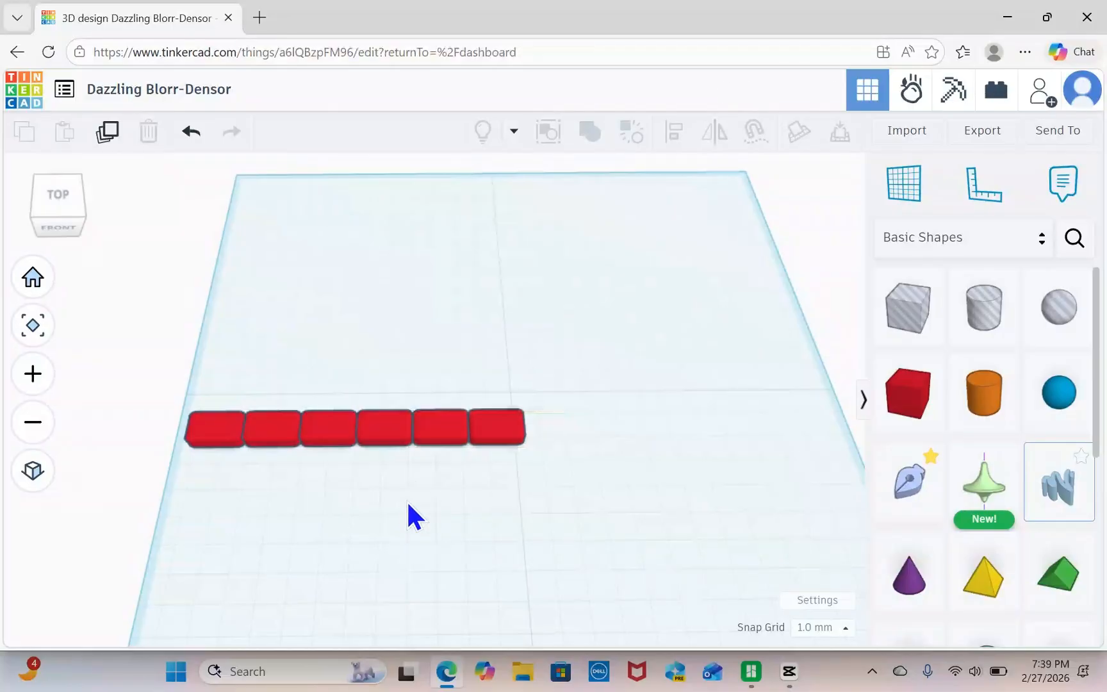
# Union-group the six rounded boxes and move the row 52 mm to the right and 5 mm toward the front.
pyautogui.moveTo(193, 385); pyautogui.dragTo(550, 450)
pyautogui.click(575, 475)
pyautogui.click(585, 131)
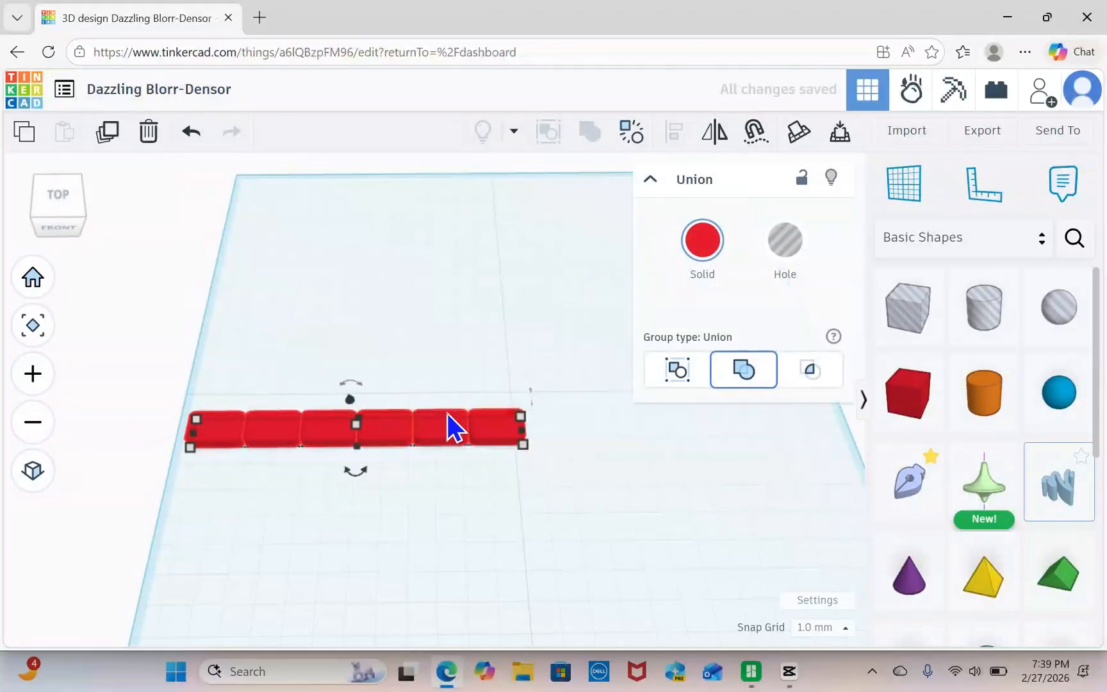
pyautogui.moveTo(448, 417); pyautogui.dragTo(576, 438)
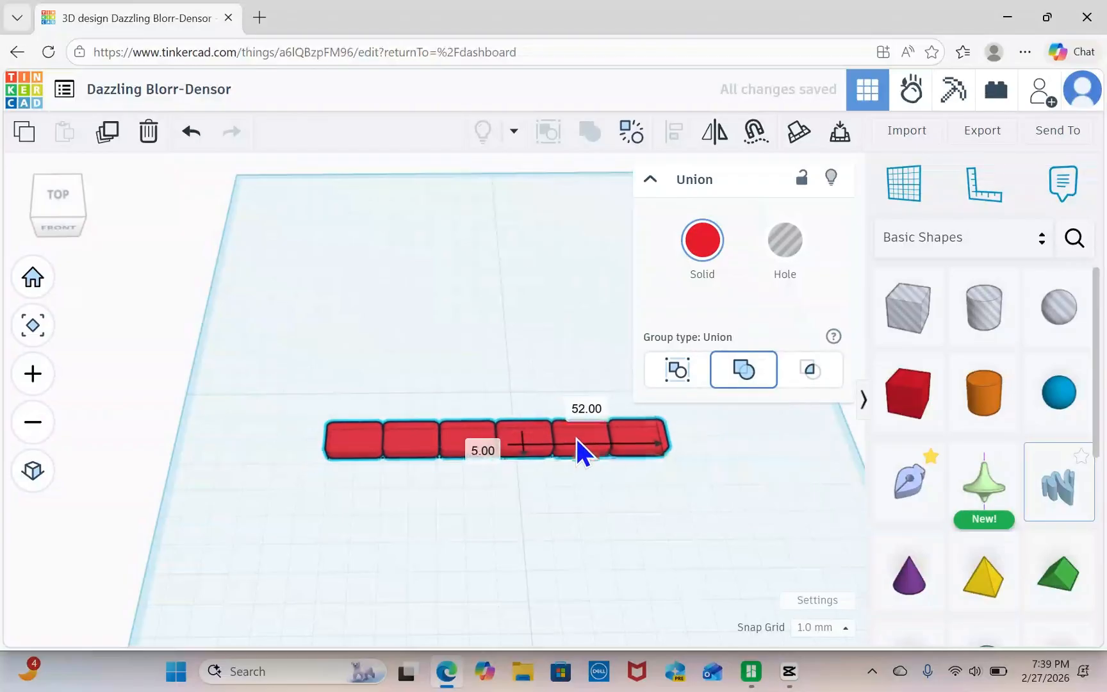
# Duplicate the grouped row of six boxes and move the copy backward until it sits directly behind the original.
pyautogui.click(592, 495)
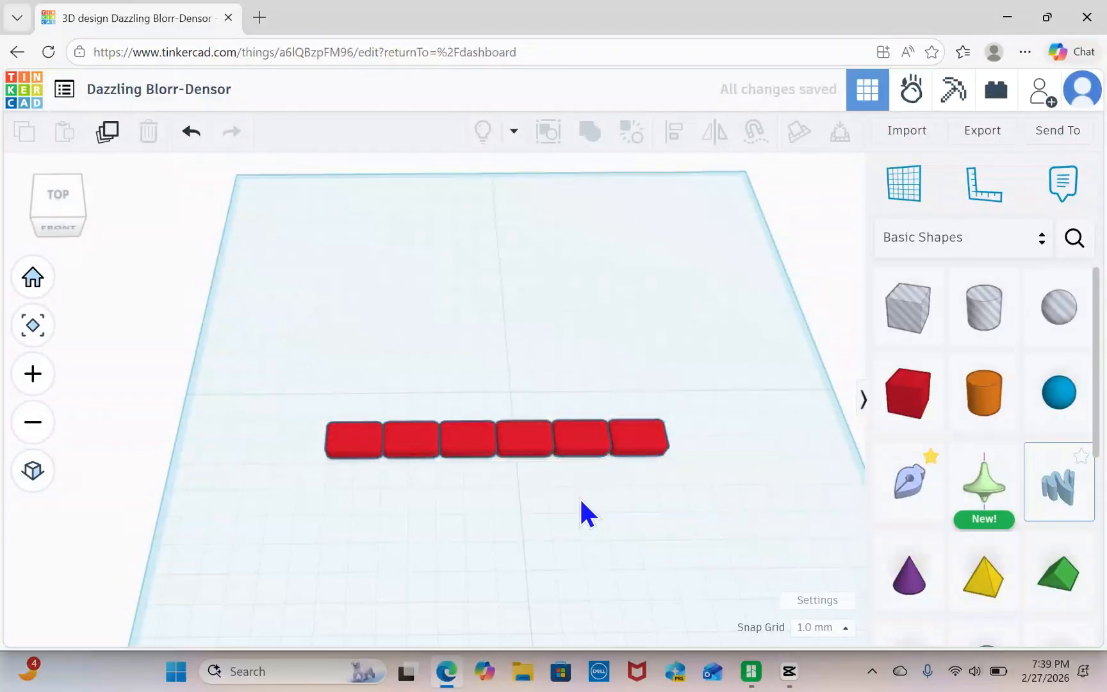
pyautogui.click(521, 442)
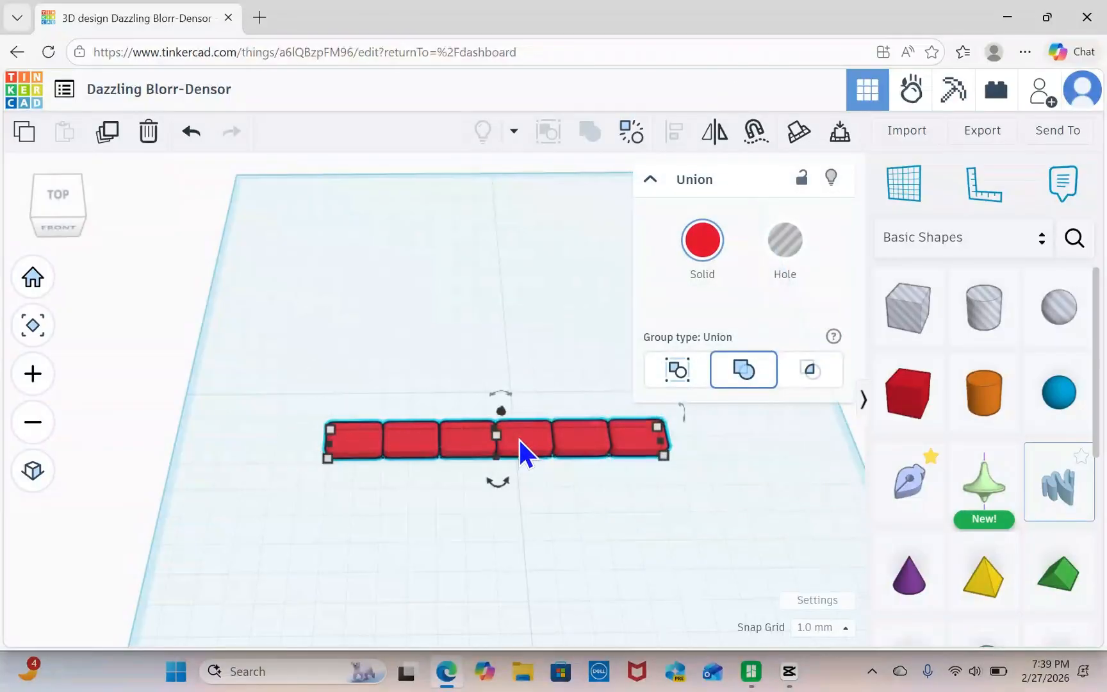
pyautogui.click(107, 131)
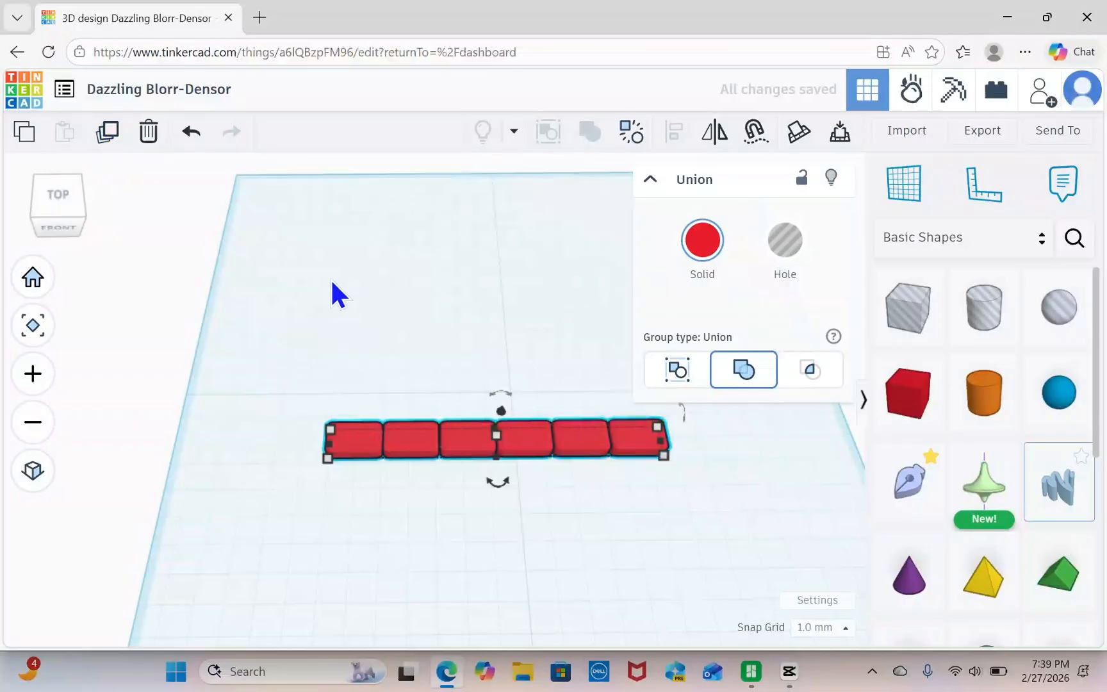
pyautogui.hotkey('ctrl', 'Up')
pyautogui.hotkey('ctrl', 'Up')
pyautogui.hotkey('ctrl', 'Up')
pyautogui.hotkey('ctrl', 'Up')
pyautogui.hotkey('ctrl', 'Up')
pyautogui.hotkey('ctrl', 'Up')
pyautogui.hotkey('ctrl', 'Up')
pyautogui.hotkey('ctrl', 'Up')
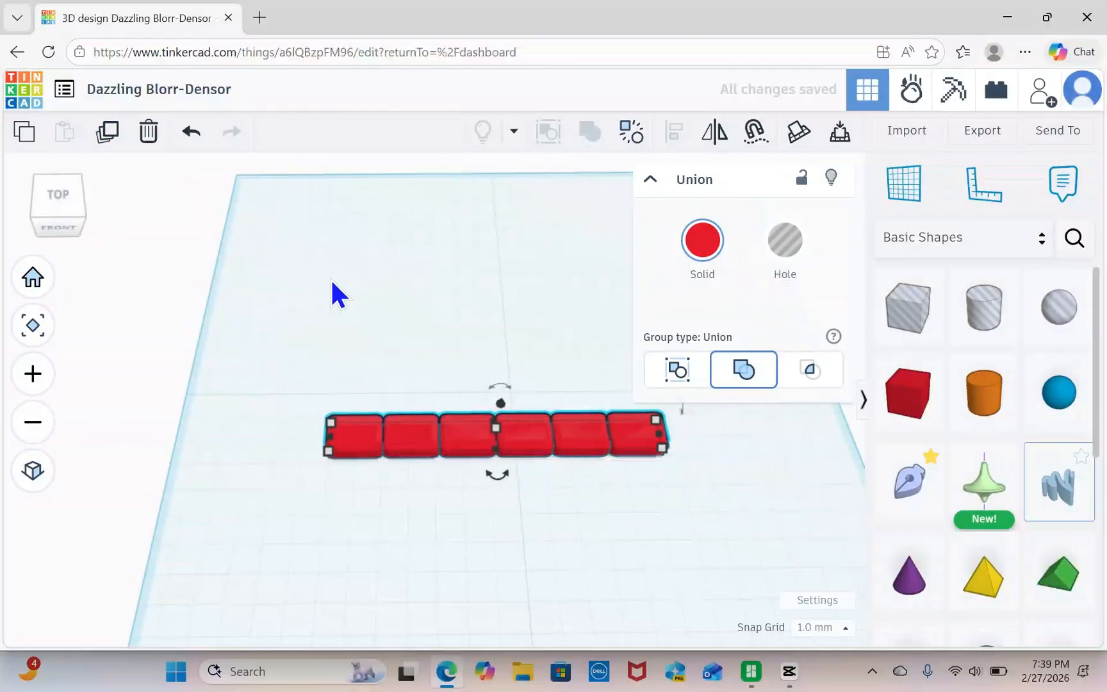
pyautogui.hotkey('ctrl', 'Up')
pyautogui.hotkey('ctrl', 'Up')
pyautogui.hotkey('ctrl', 'Up')
pyautogui.hotkey('ctrl', 'Up')
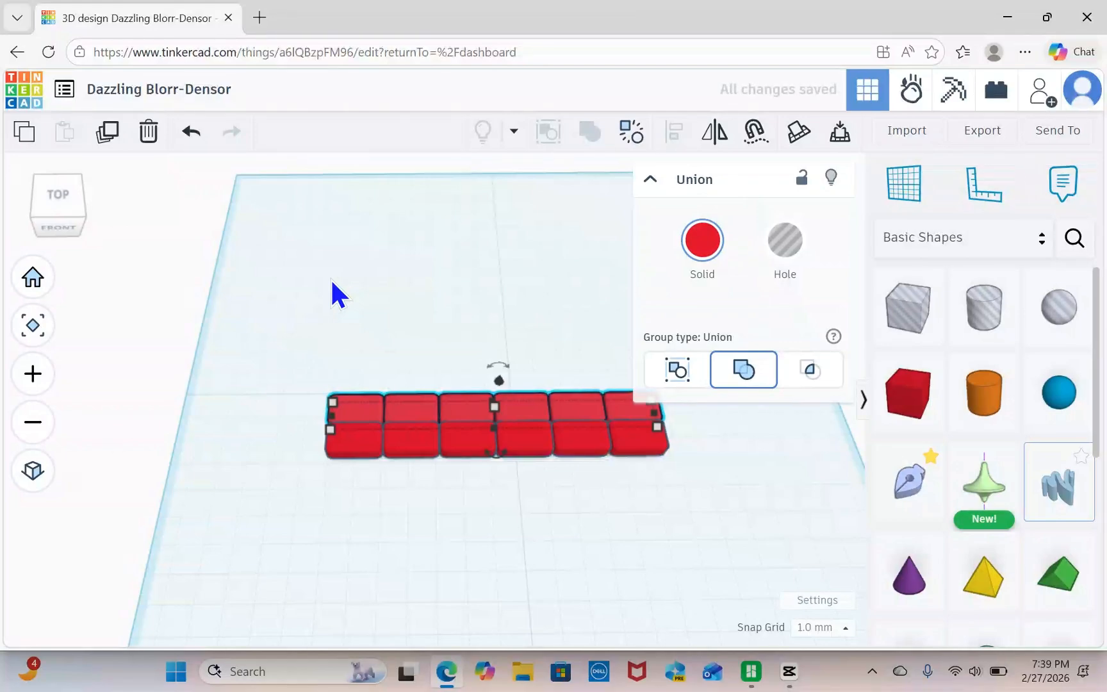
pyautogui.moveTo(652, 649); pyautogui.dragTo(651, 669, button='right')
pyautogui.click(544, 563)
# Shift the rear row leftward by about half a box to stagger it against the front row like brickwork.
pyautogui.scroll(5, 537, 500)
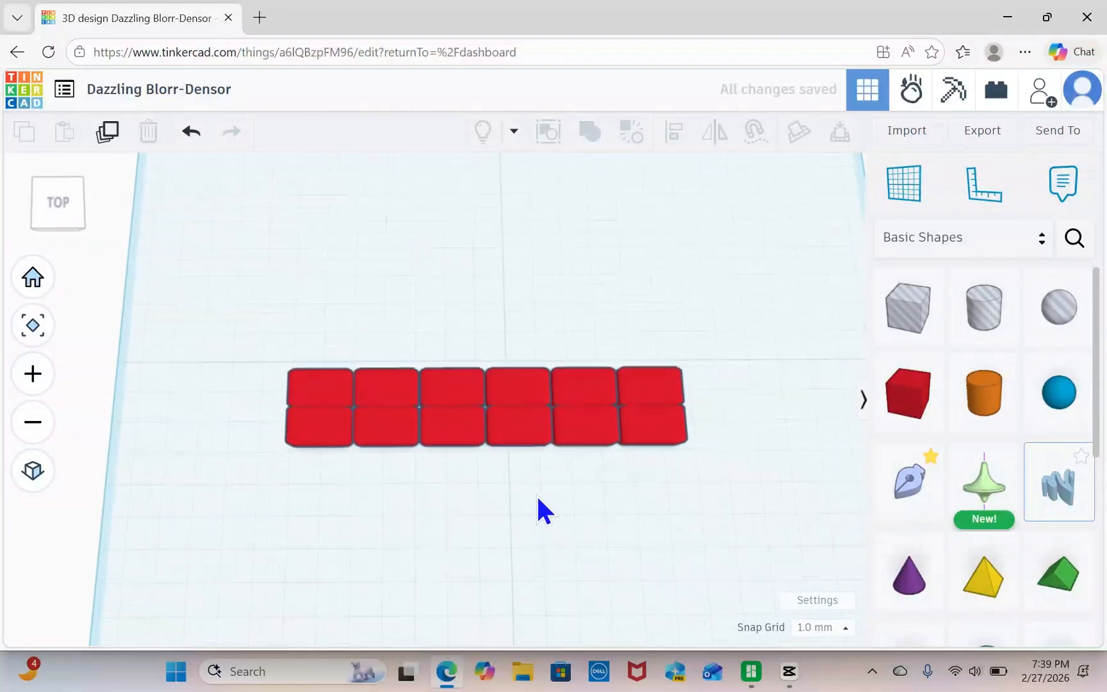
pyautogui.scroll(1, 539, 499)
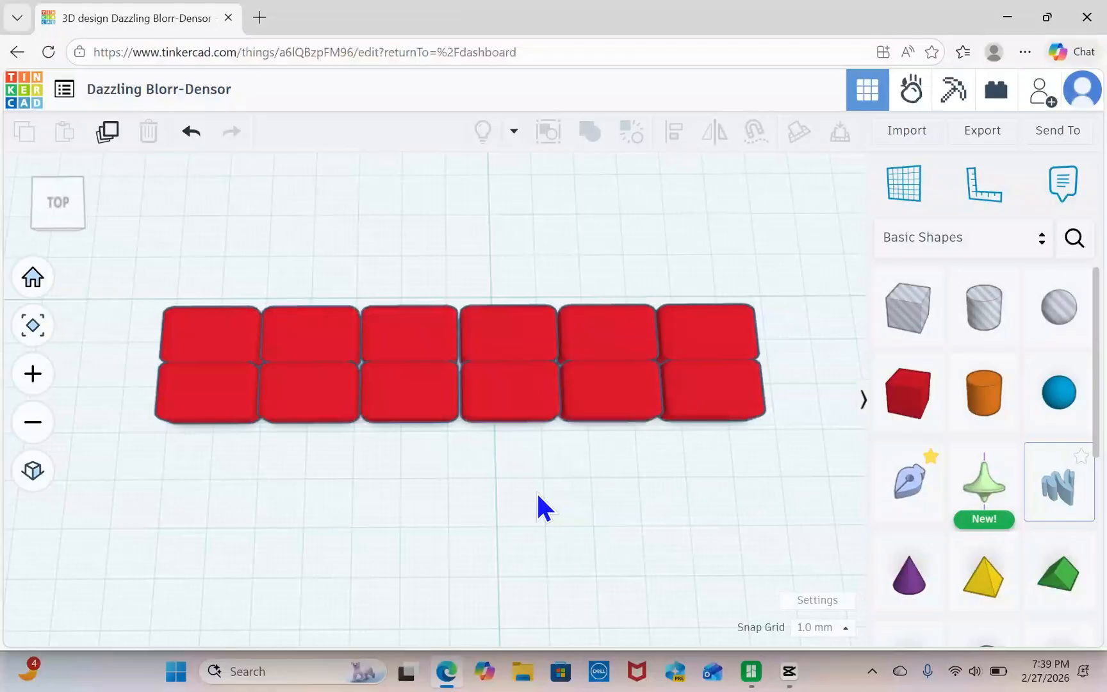
pyautogui.click(474, 330)
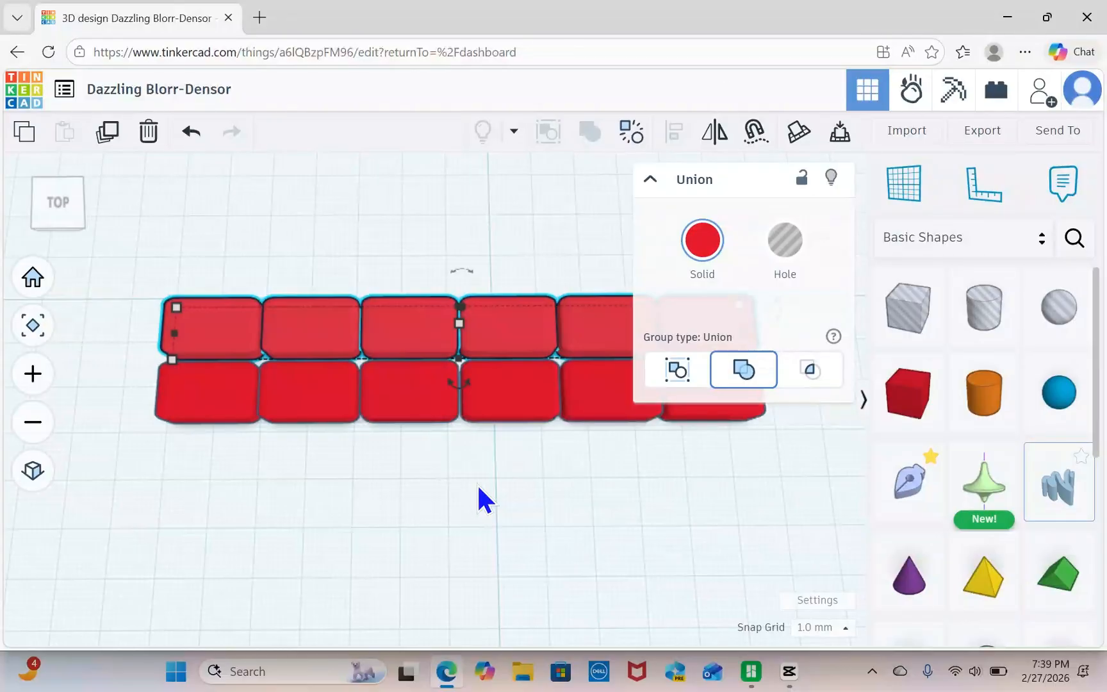
pyautogui.press('Left')
pyautogui.press('Left')
pyautogui.press('Left')
pyautogui.press('Left')
pyautogui.press('Left')
pyautogui.press('Left')
pyautogui.press('Left')
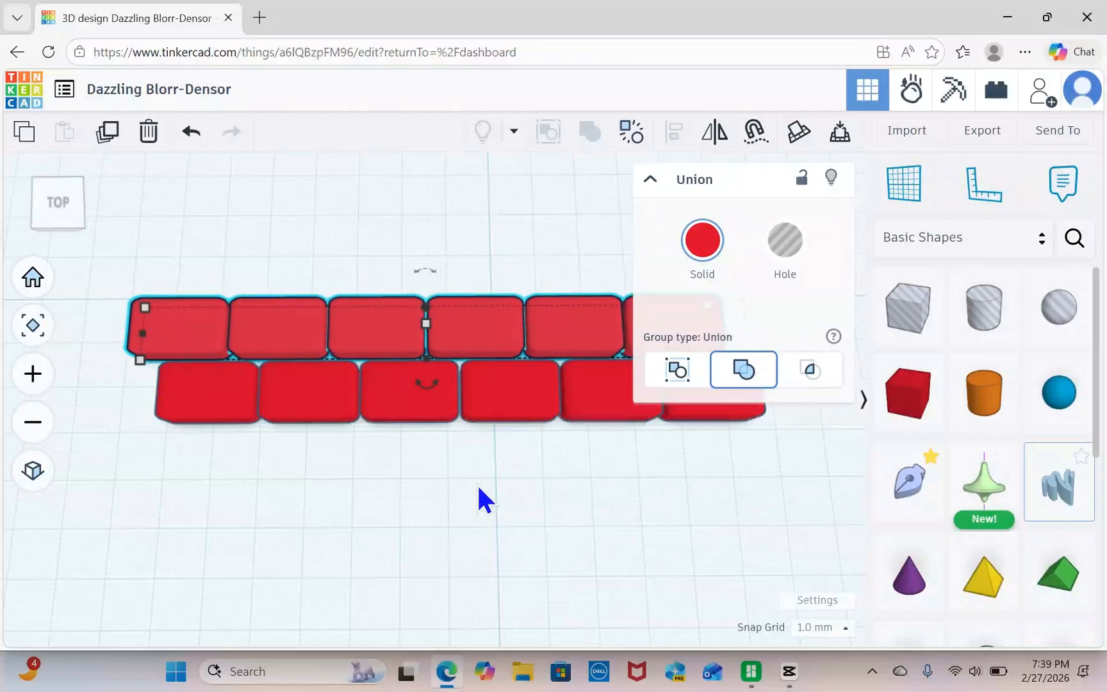
pyautogui.press('Left')
pyautogui.press('Left')
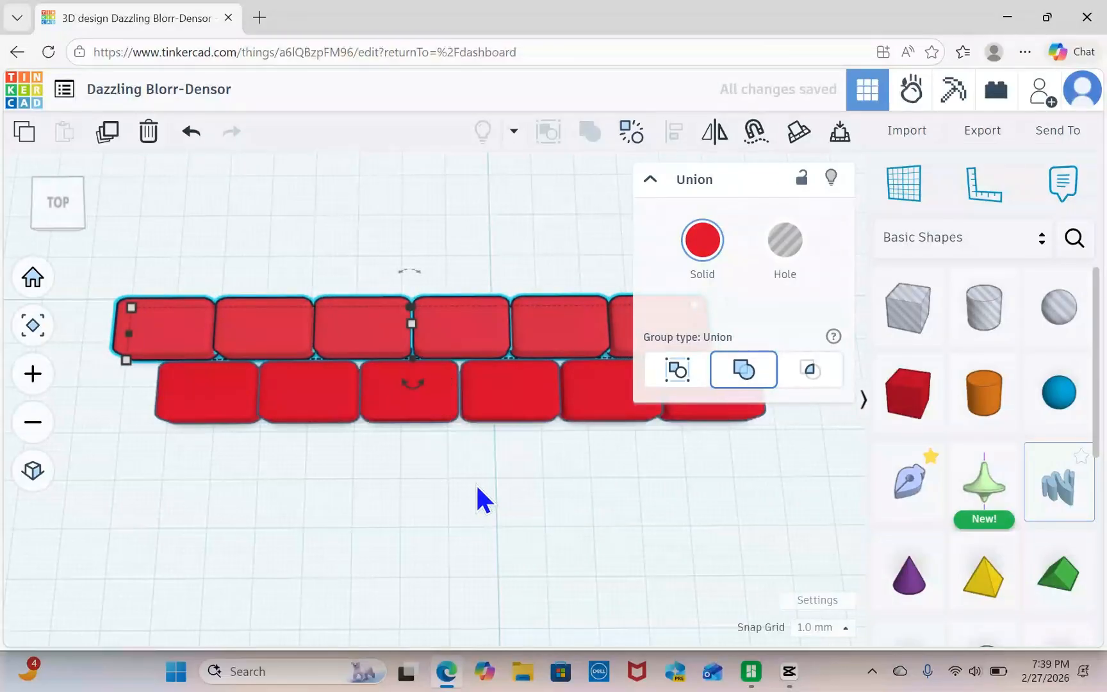
# Union-group the two staggered rows into one shape.
pyautogui.moveTo(528, 470); pyautogui.dragTo(487, 482, button='middle')
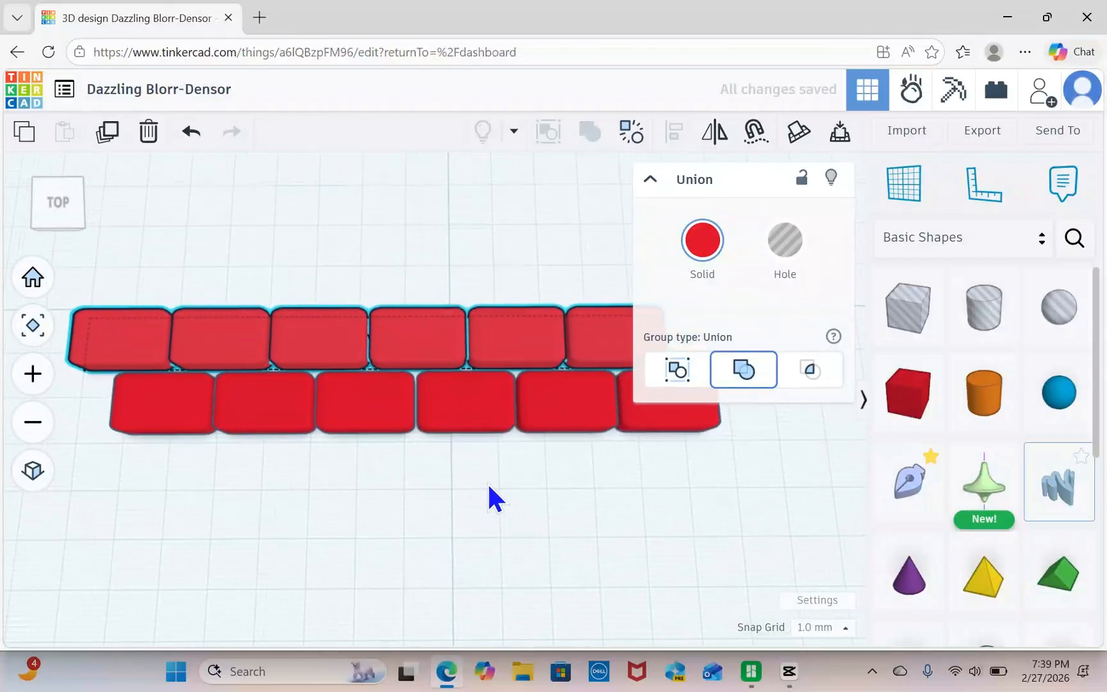
pyautogui.scroll(-3, 487, 481)
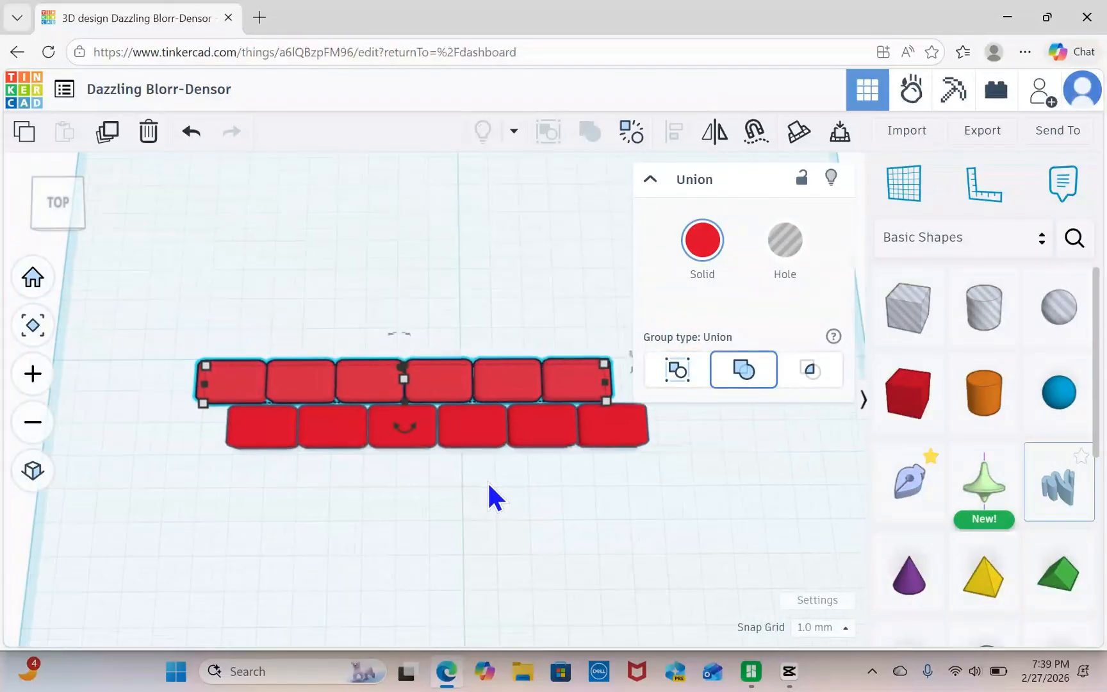
pyautogui.click(487, 481)
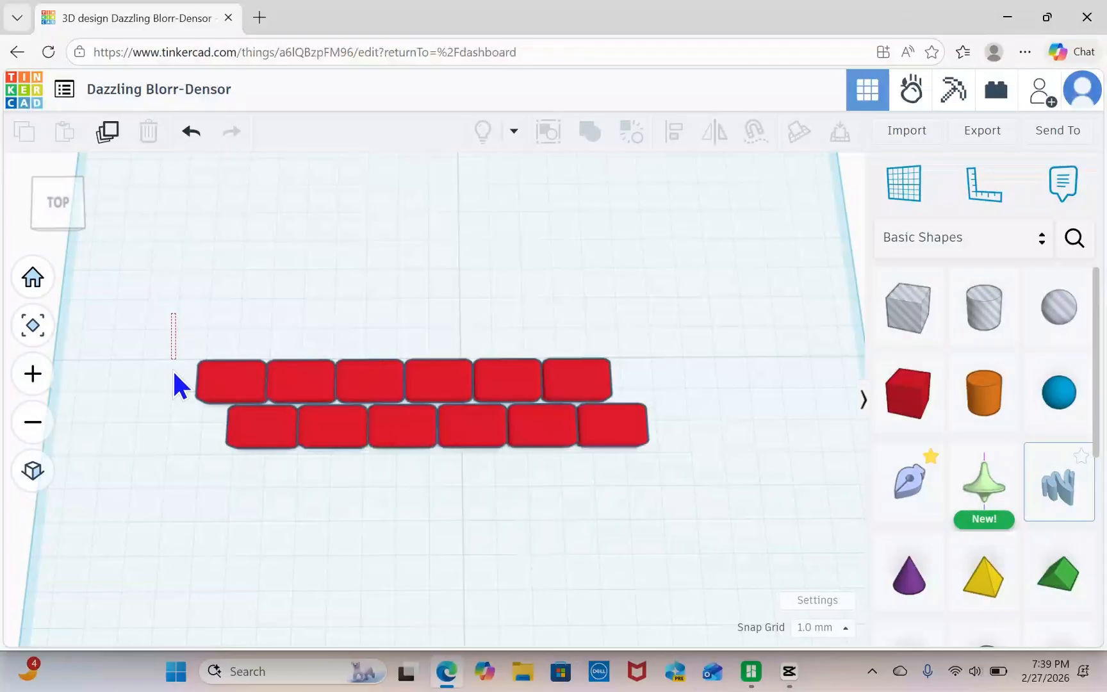
pyautogui.moveTo(173, 369); pyautogui.dragTo(686, 507)
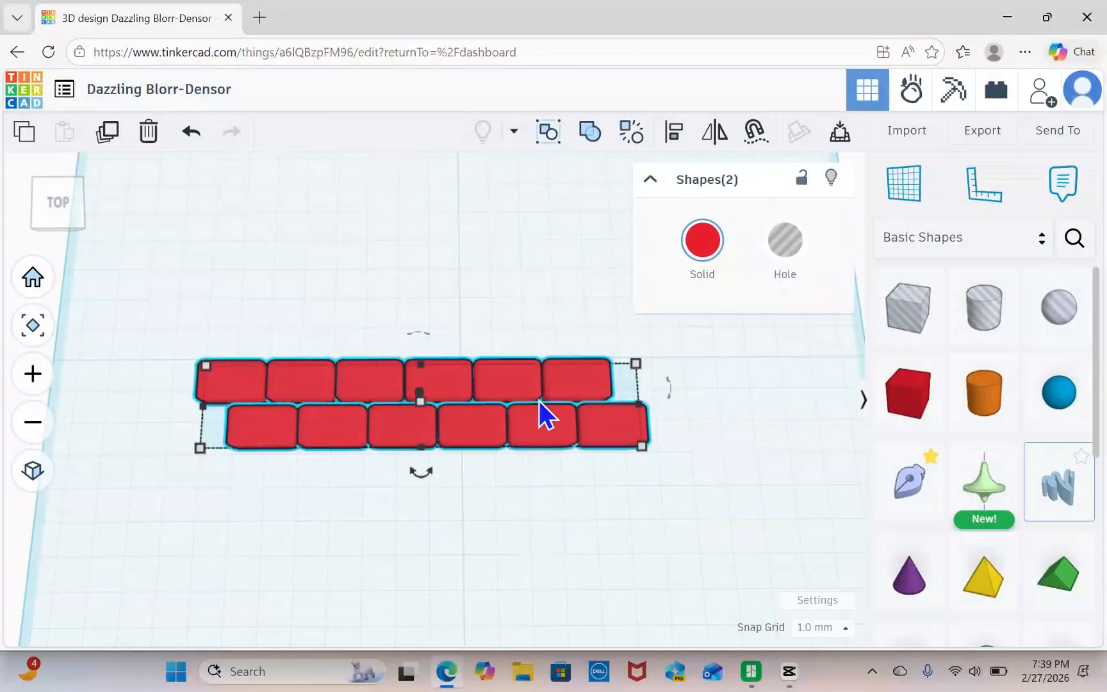
pyautogui.click(587, 138)
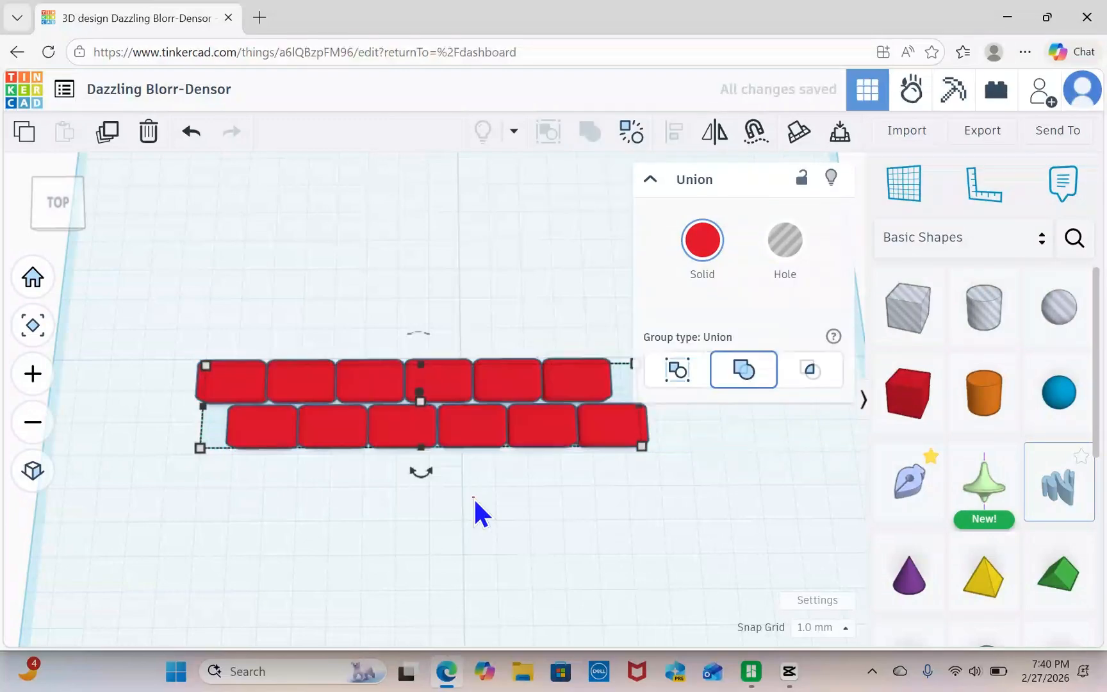
pyautogui.click(480, 502)
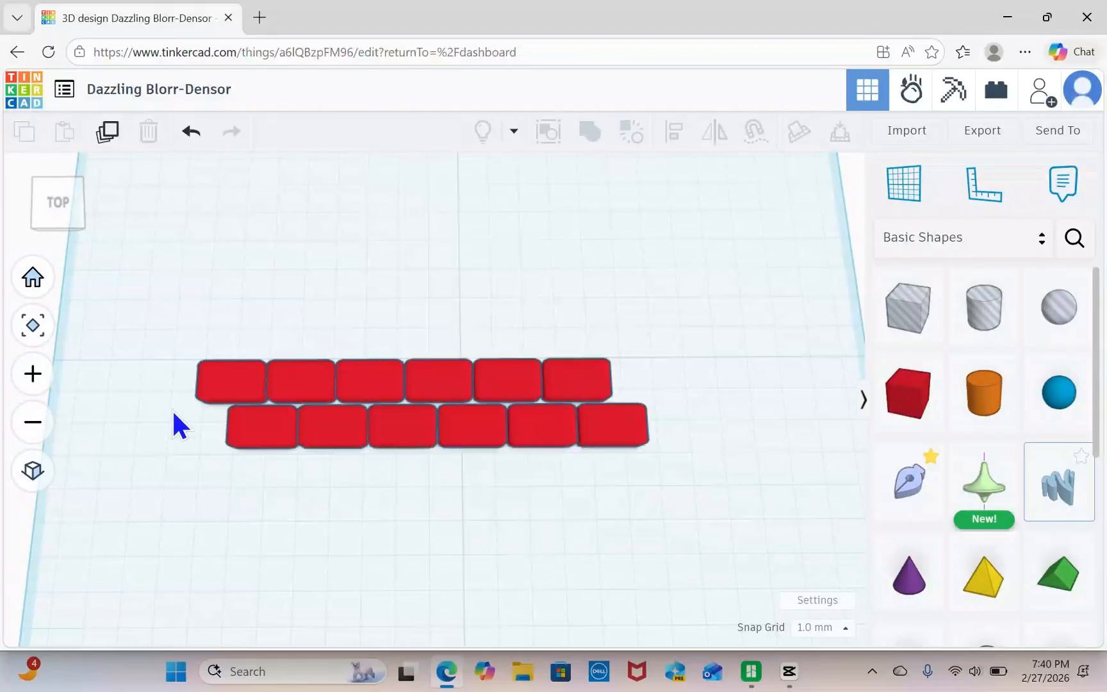
# Duplicate the two-row group and move the copy backward until it sits directly behind the original two rows.
pyautogui.moveTo(179, 328); pyautogui.dragTo(665, 485)
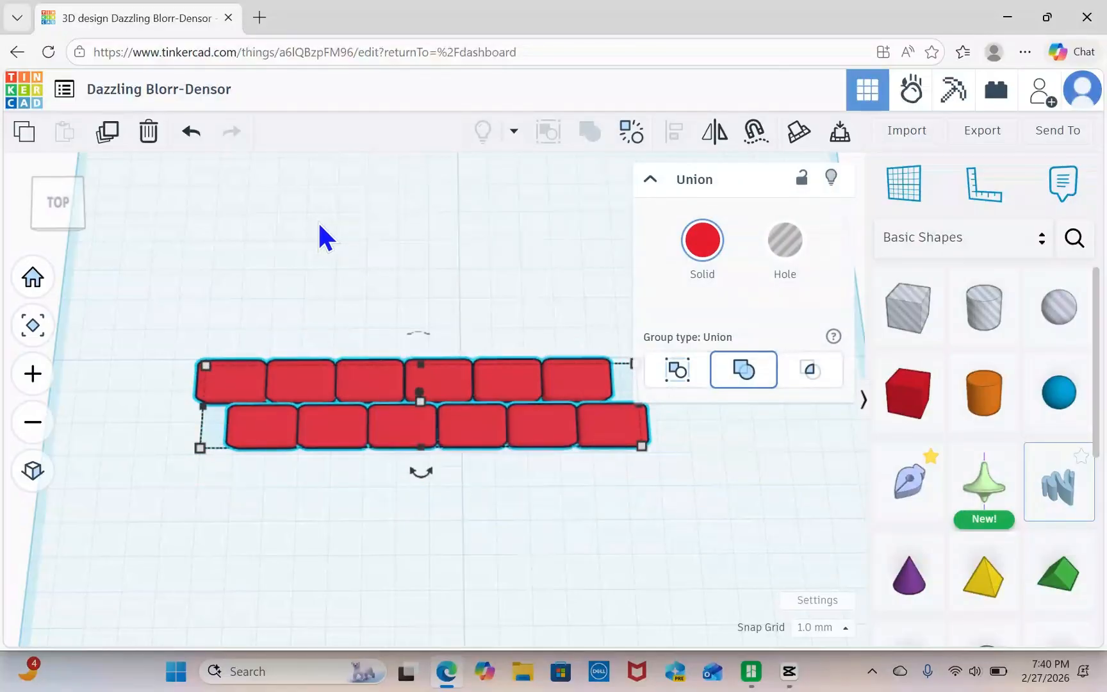
pyautogui.click(107, 133)
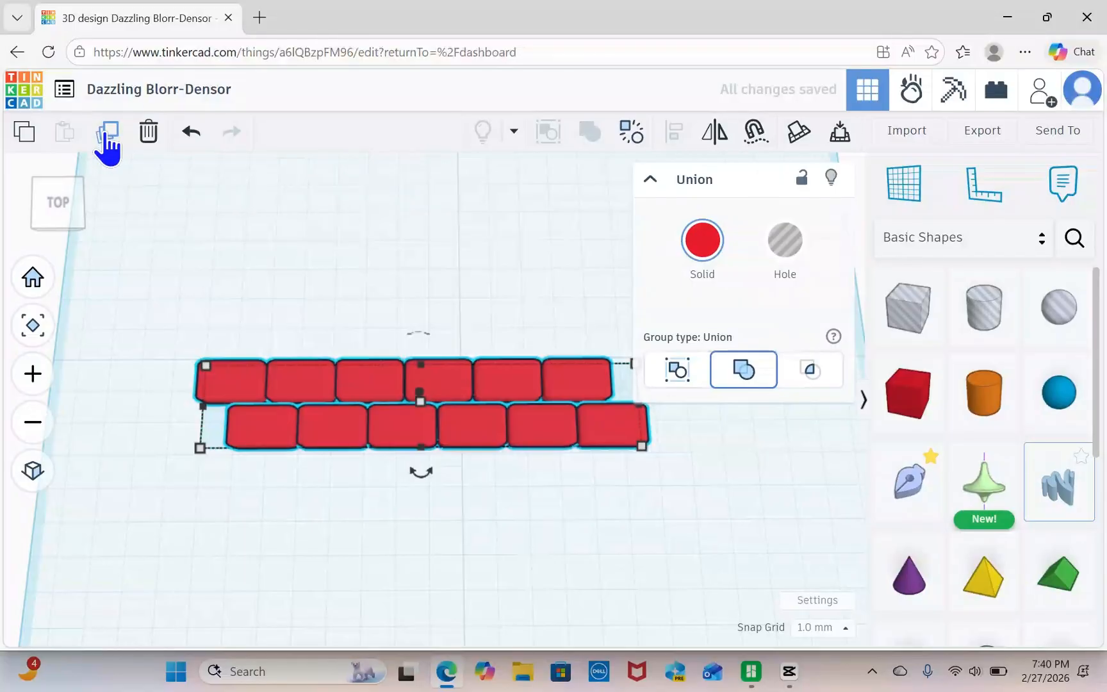
pyautogui.press('Up')
pyautogui.press('Up')
pyautogui.press('Up')
pyautogui.press('Up')
pyautogui.press('Up')
pyautogui.press('Up')
pyautogui.press('Up')
pyautogui.press('Up')
pyautogui.press('Up')
pyautogui.press('Up')
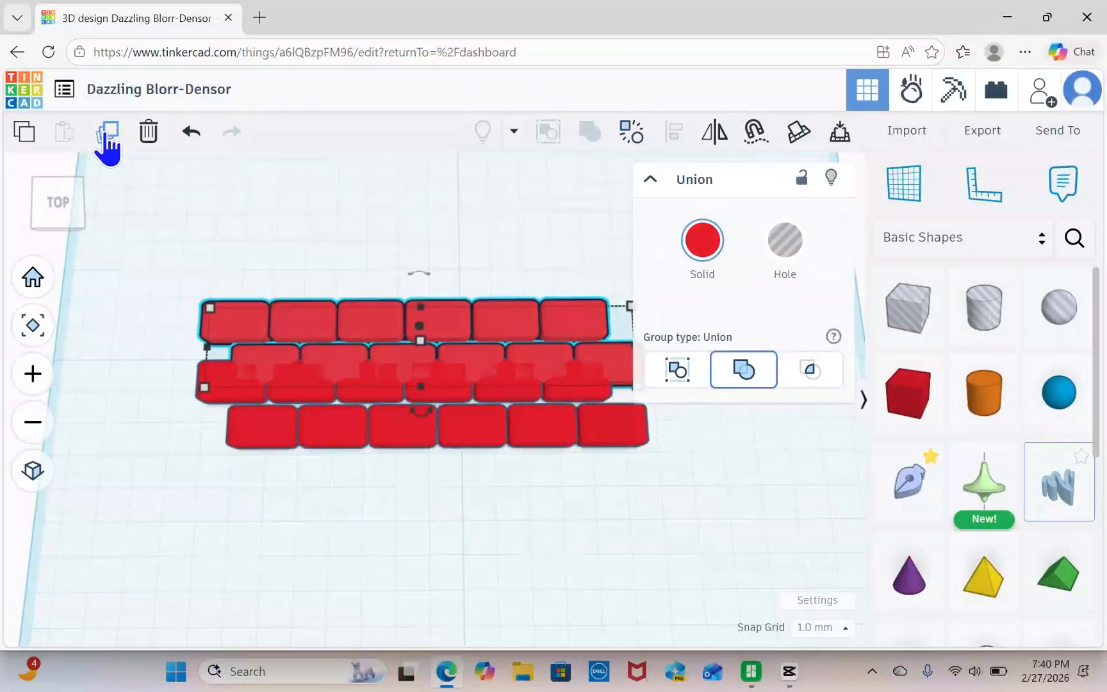
pyautogui.press('Up')
pyautogui.press('Up')
pyautogui.press('Up')
pyautogui.press('Up')
pyautogui.press('Up')
pyautogui.press('Up')
pyautogui.press('Up')
pyautogui.press('Up')
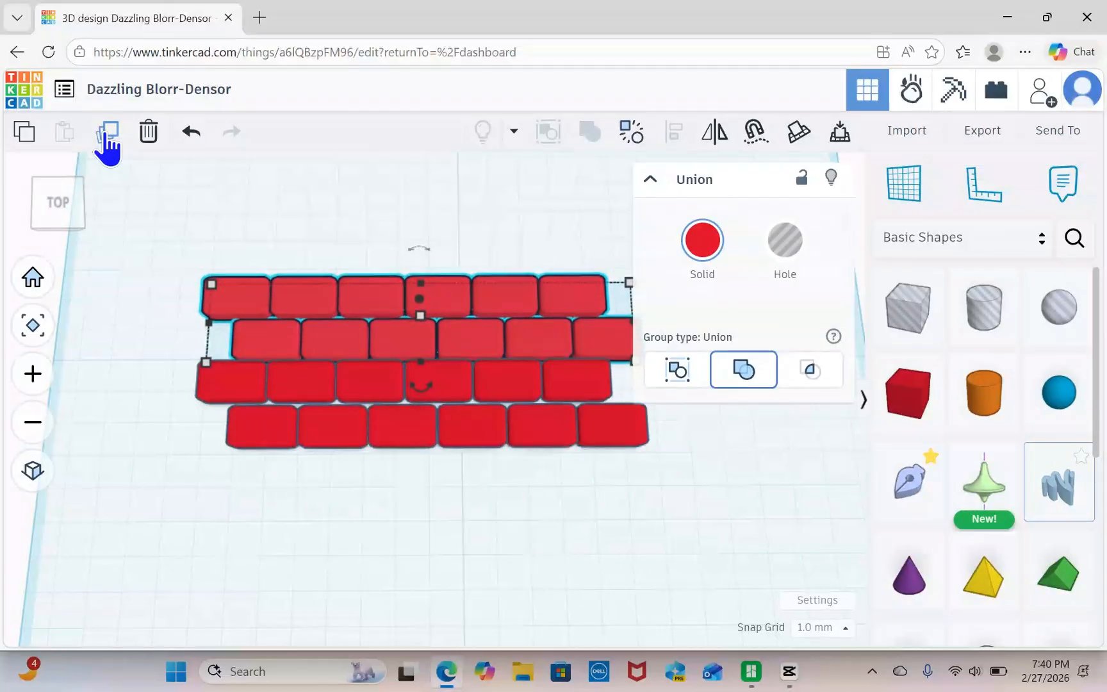
pyautogui.press('Up')
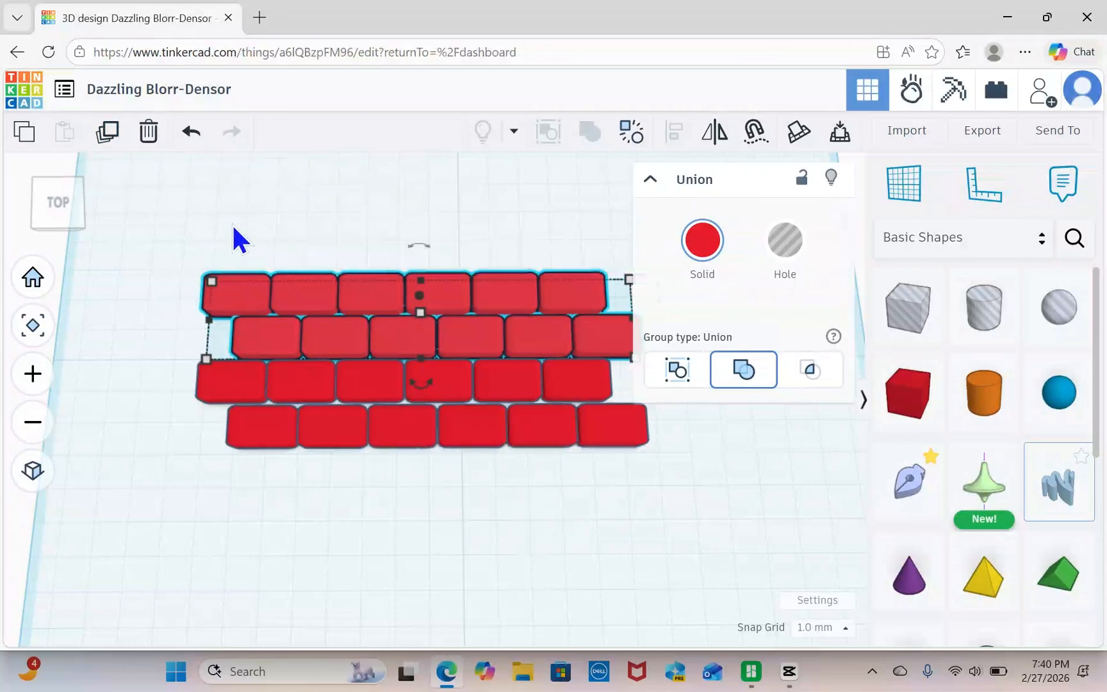
# Repeat the offset duplication of the two-row group three more times to build ten staggered rows.
pyautogui.click(107, 135)
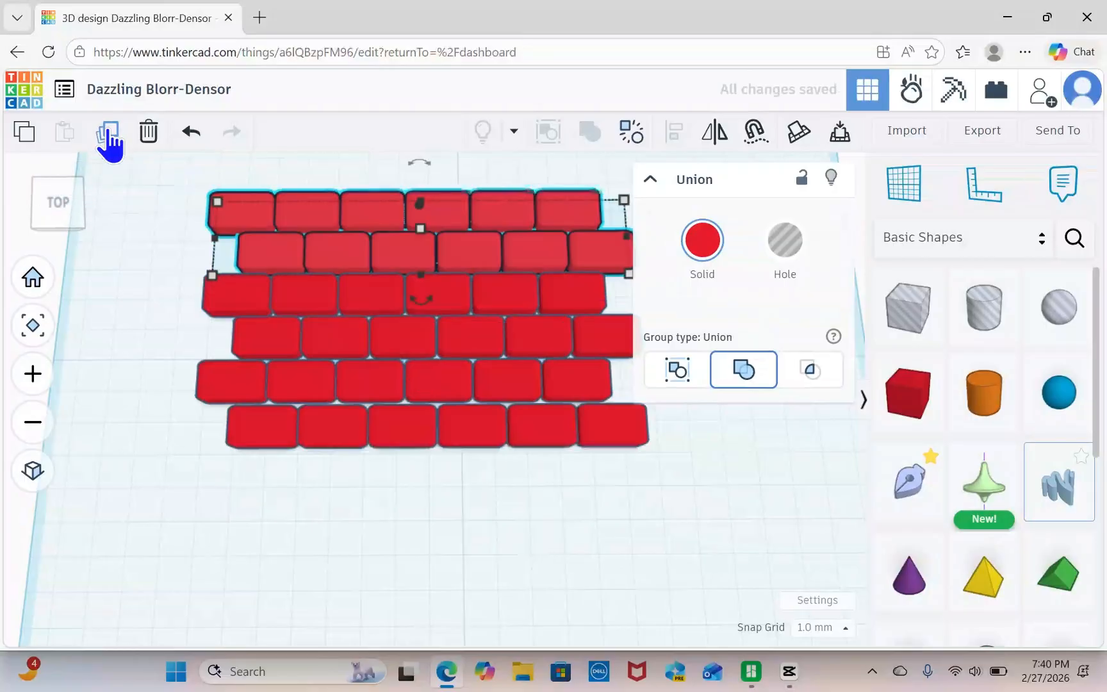
pyautogui.click(107, 135)
pyautogui.click(107, 135)
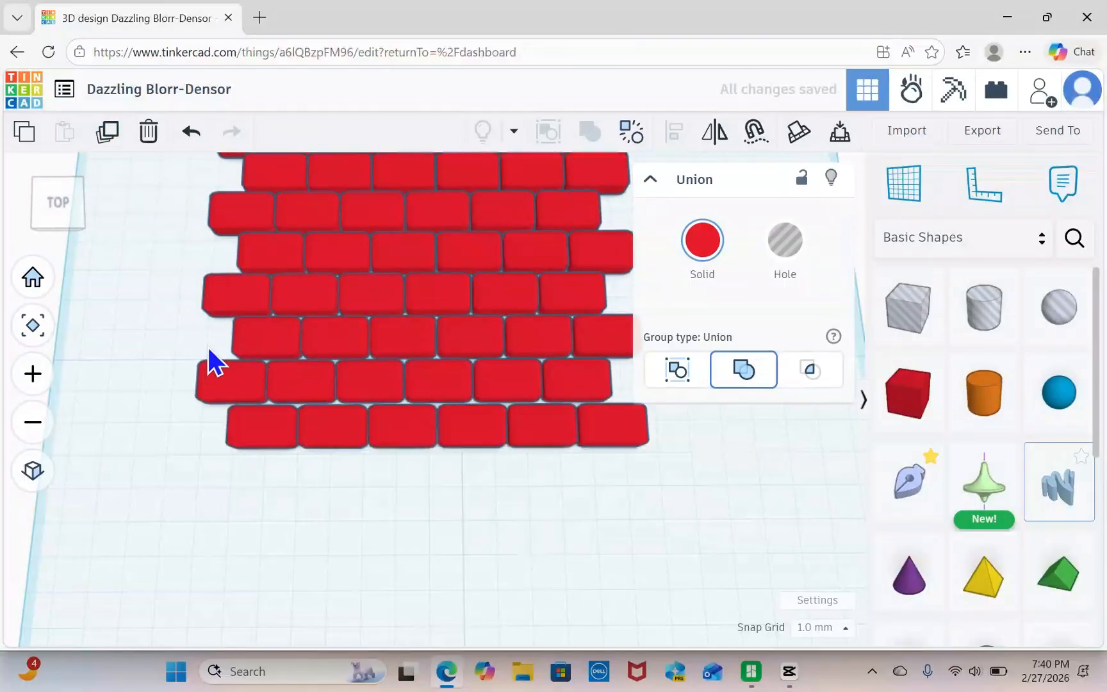
pyautogui.scroll(-1, 207, 348)
pyautogui.moveTo(199, 357); pyautogui.dragTo(214, 501, button='middle')
pyautogui.scroll(-2, 737, 500)
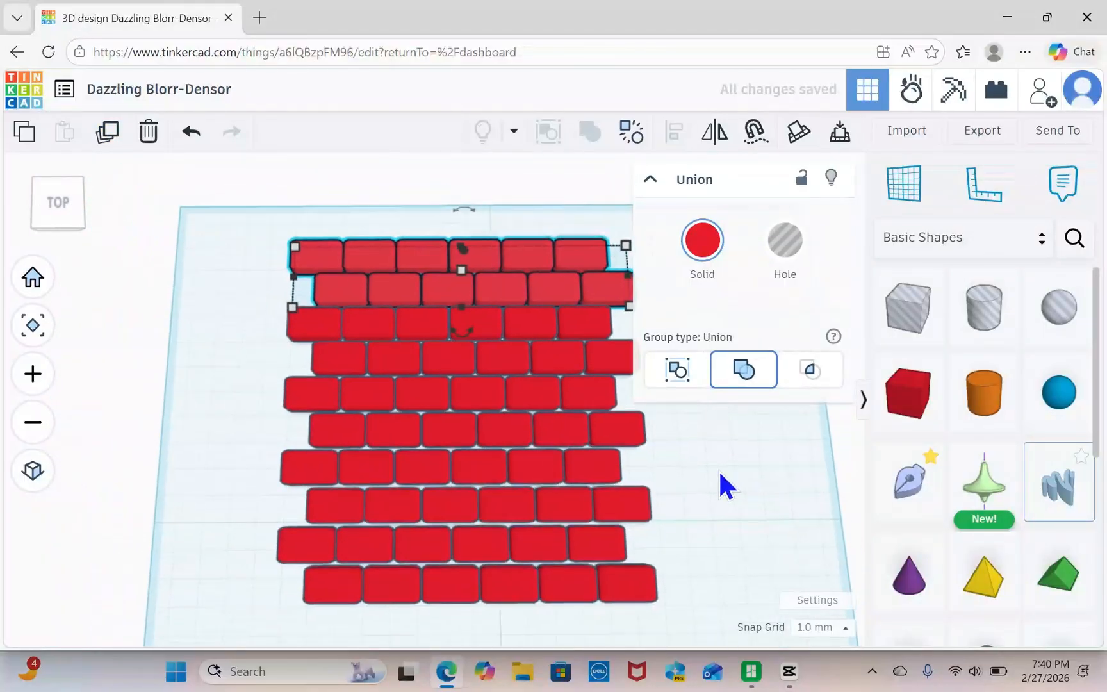
pyautogui.click(675, 433)
# Place a hole box over the front right end of the brick rows and stretch it to about 148 mm to span all rows.
pyautogui.moveTo(661, 417); pyautogui.dragTo(656, 423, button='right')
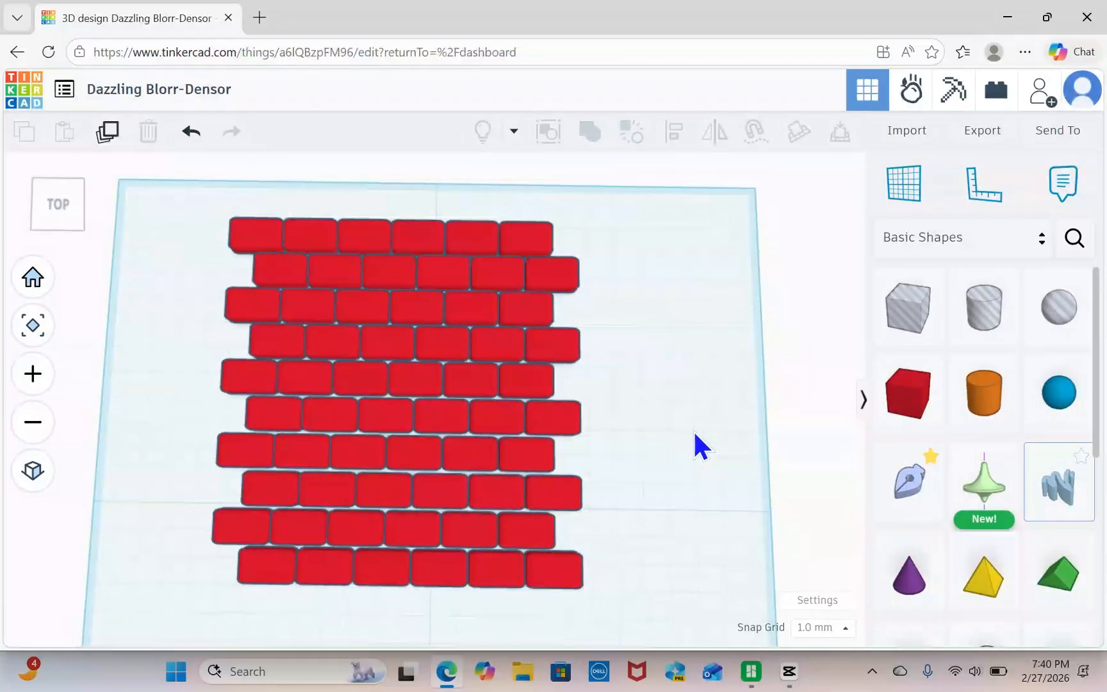
pyautogui.moveTo(692, 430); pyautogui.dragTo(695, 433, button='right')
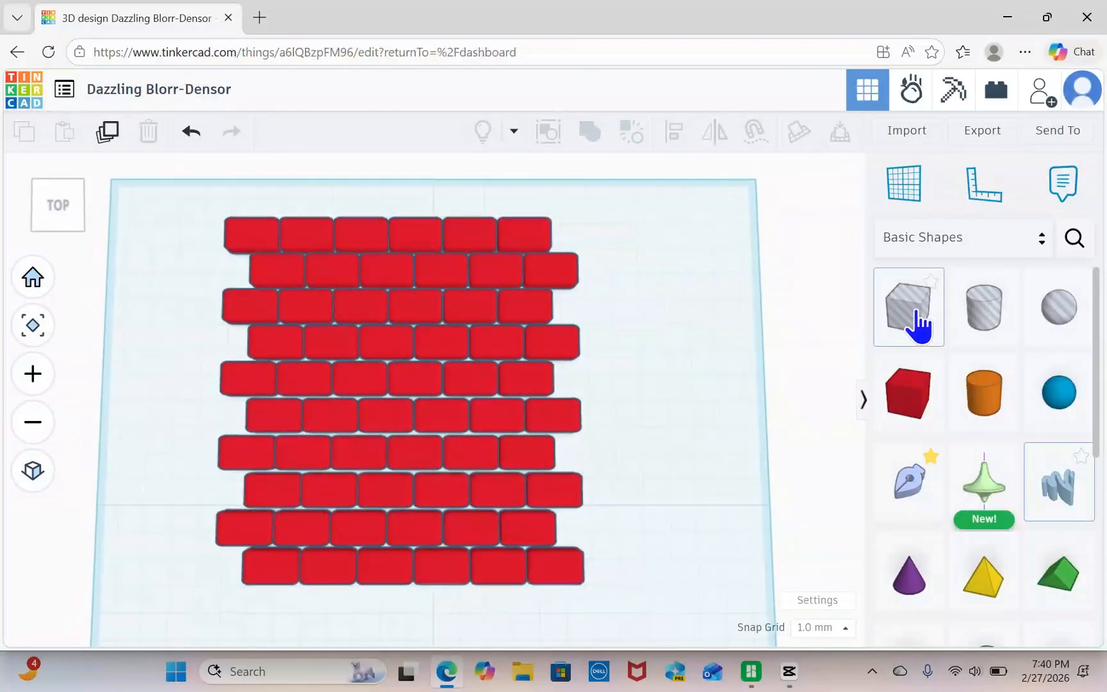
pyautogui.moveTo(874, 334); pyautogui.dragTo(571, 576)
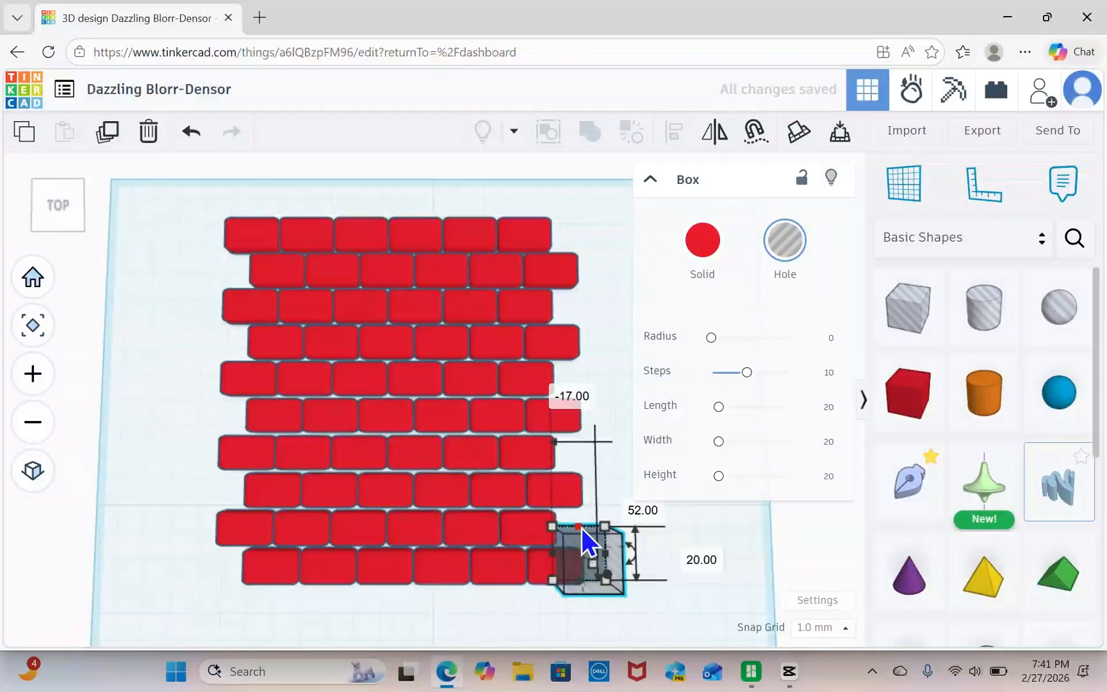
pyautogui.moveTo(582, 527); pyautogui.dragTo(573, 204)
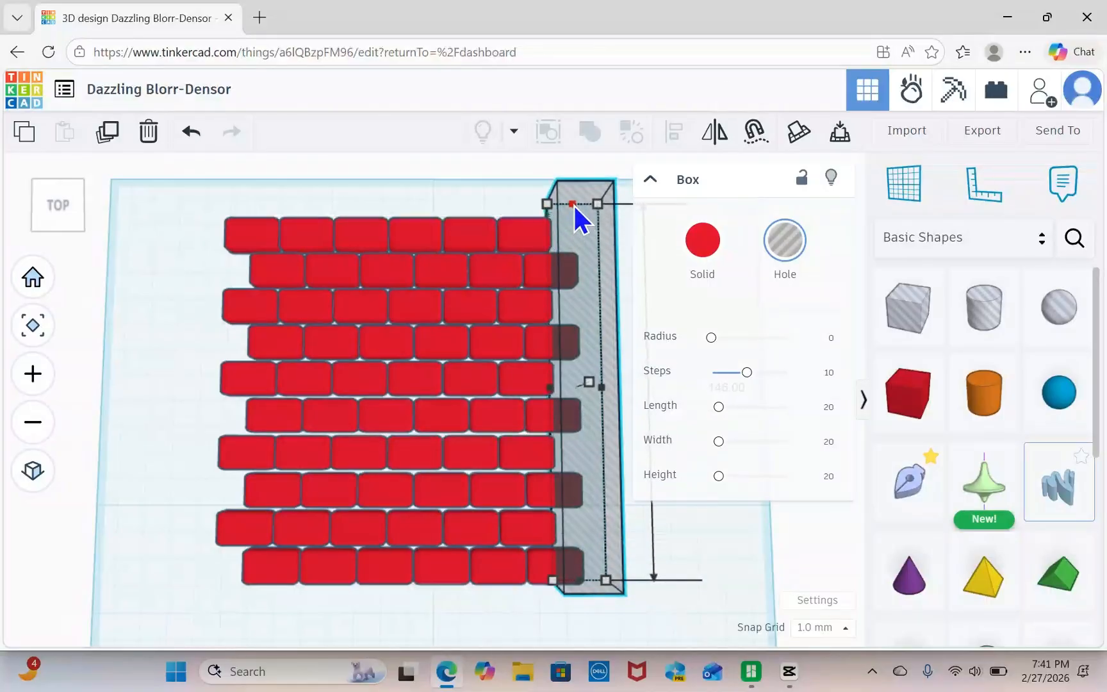
# Nudge the long hole box 1 mm to the left over the protruding brick ends.
pyautogui.moveTo(702, 575); pyautogui.dragTo(593, 483, button='right')
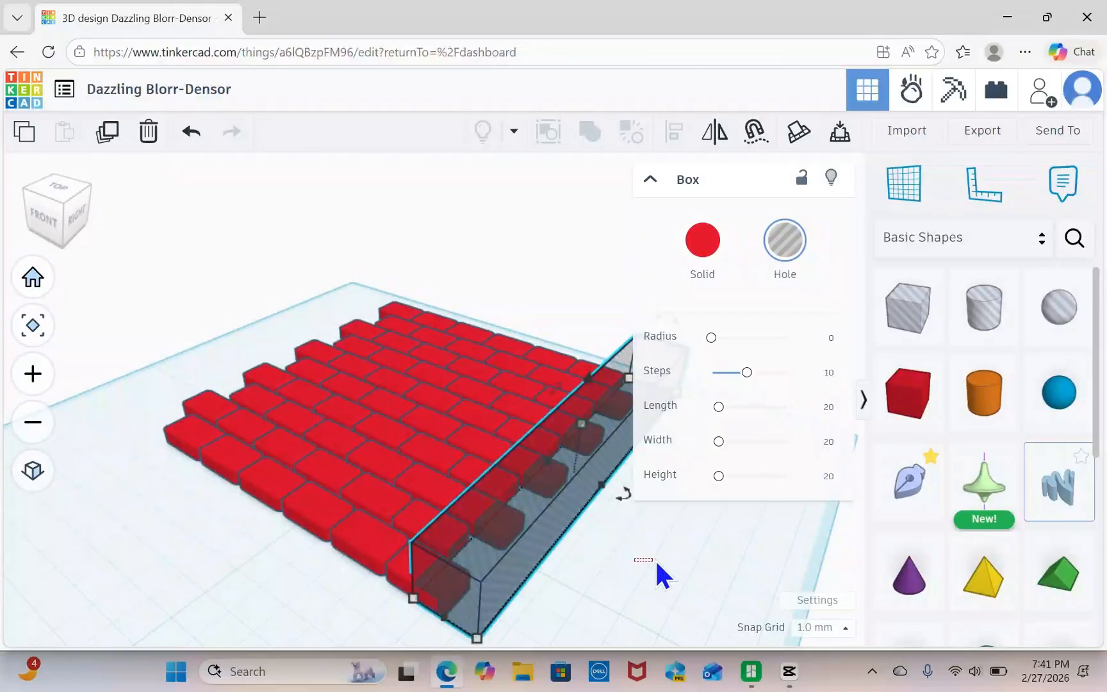
pyautogui.moveTo(655, 559); pyautogui.dragTo(689, 555)
pyautogui.moveTo(690, 561); pyautogui.dragTo(750, 537, button='right')
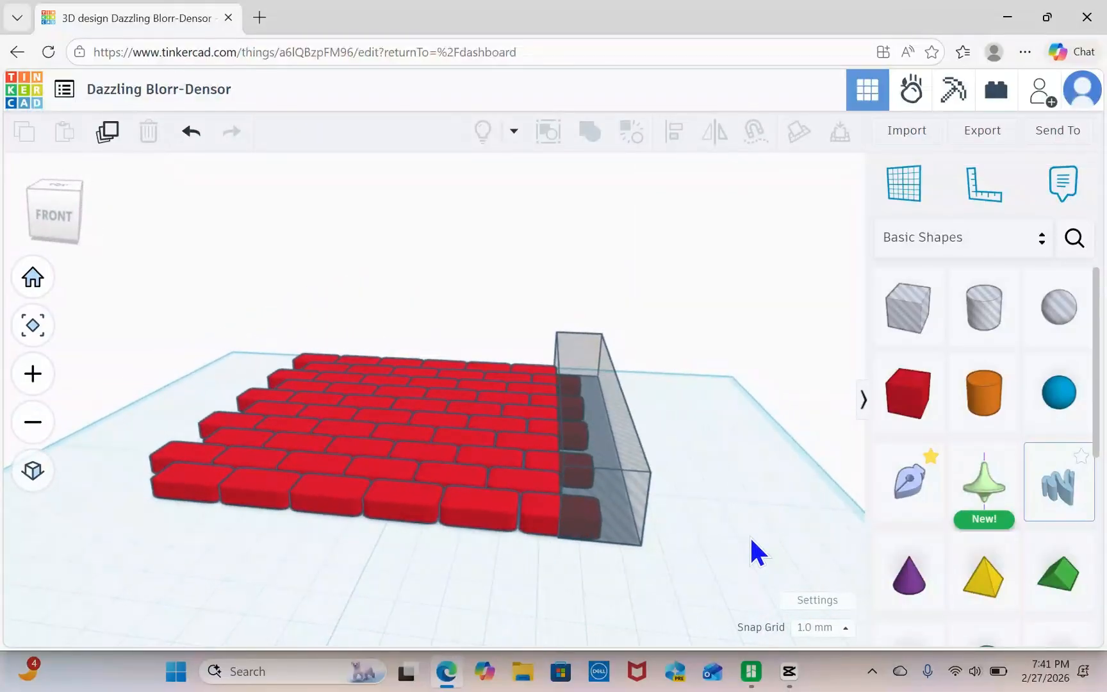
pyautogui.click(577, 417)
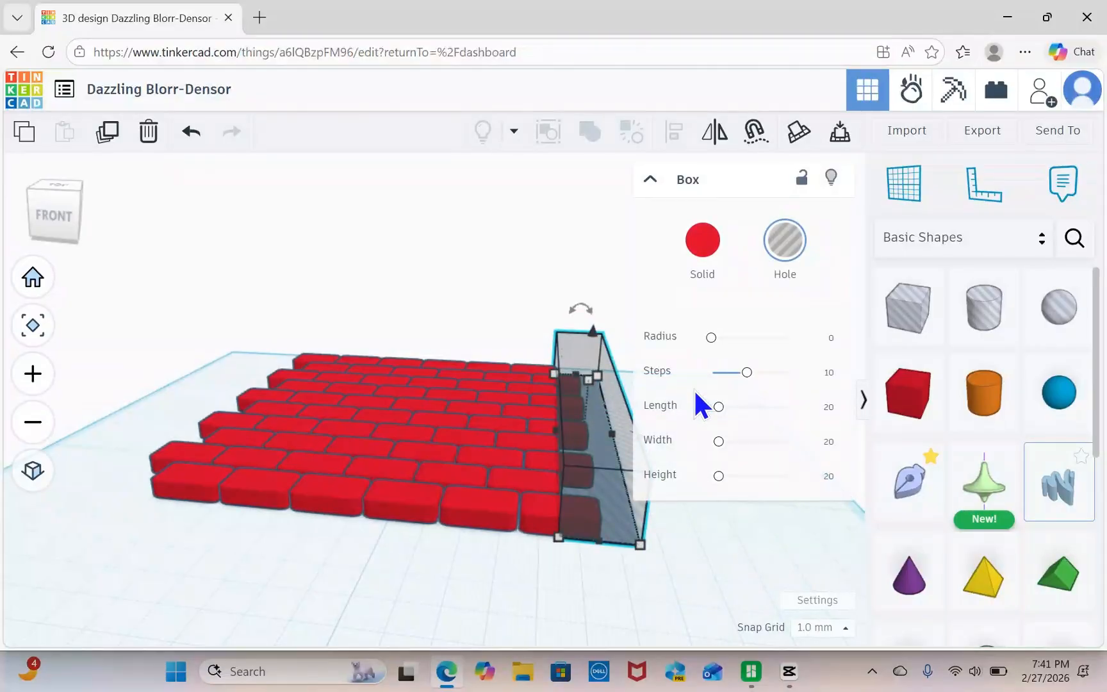
pyautogui.press('Left')
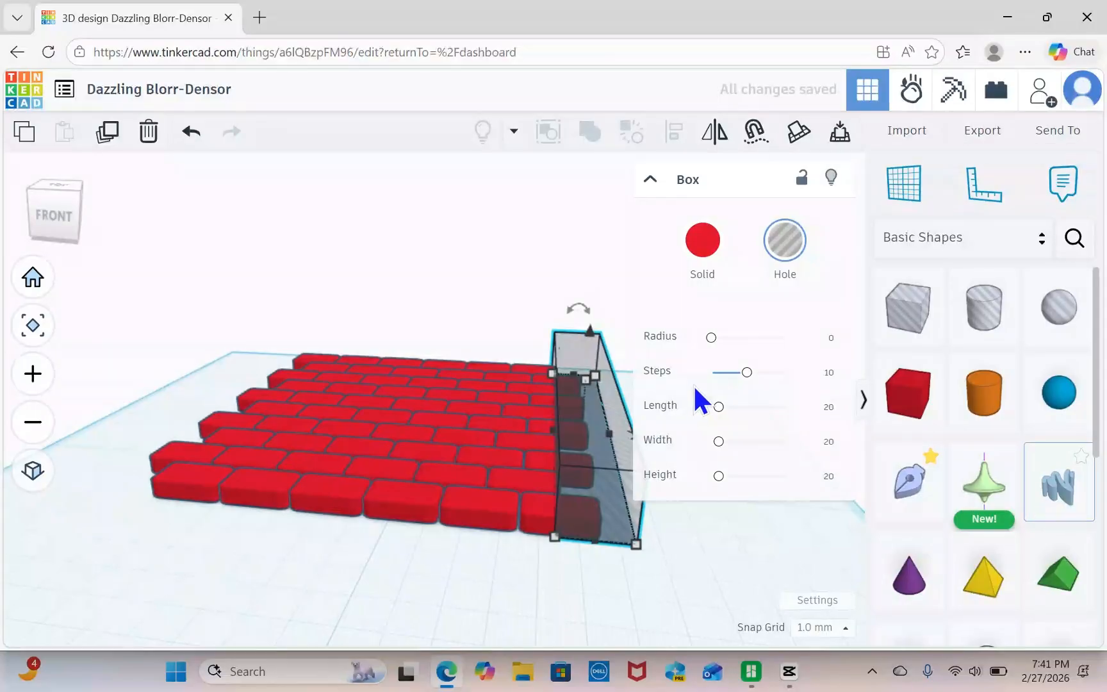
# Union-group the brick rows with the hole box to trim the protruding bricks on the right side.
pyautogui.moveTo(425, 570); pyautogui.dragTo(604, 565, button='right')
pyautogui.moveTo(514, 280); pyautogui.dragTo(627, 550)
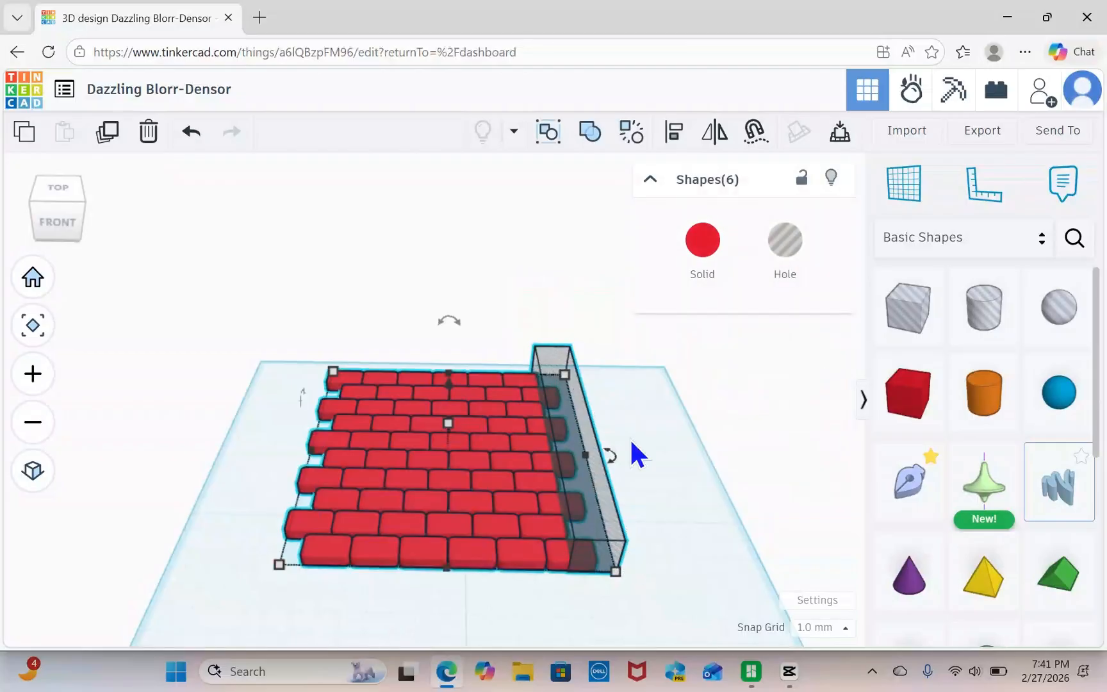
pyautogui.click(590, 131)
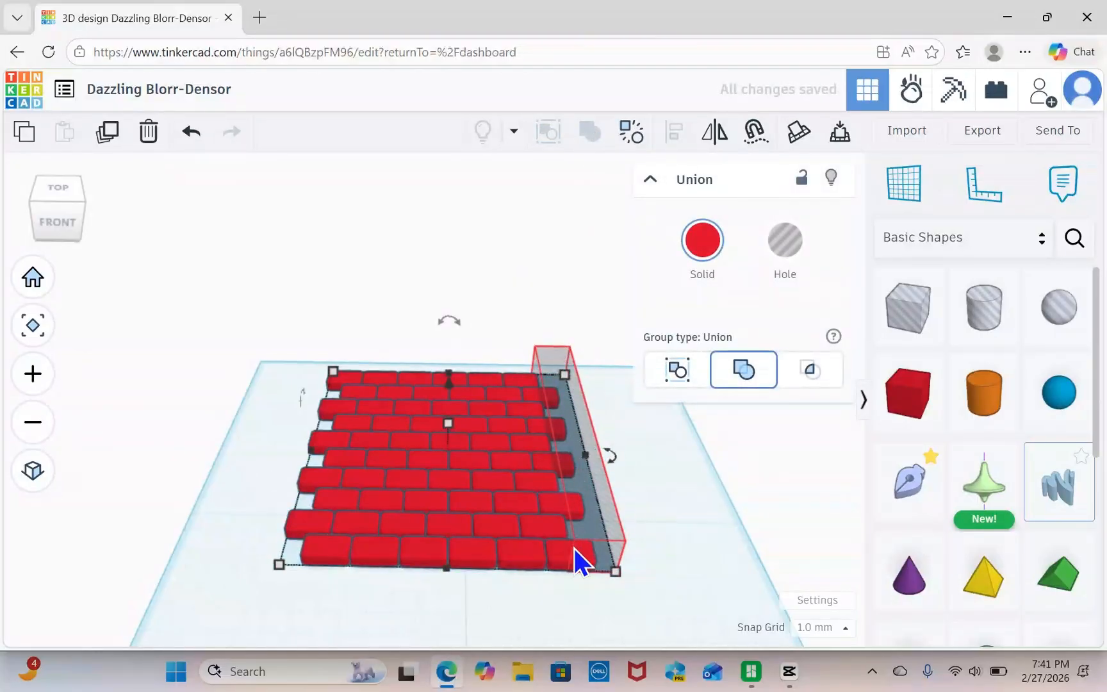
pyautogui.moveTo(574, 549); pyautogui.dragTo(655, 502, button='right')
pyautogui.moveTo(655, 500); pyautogui.dragTo(571, 464, button='middle')
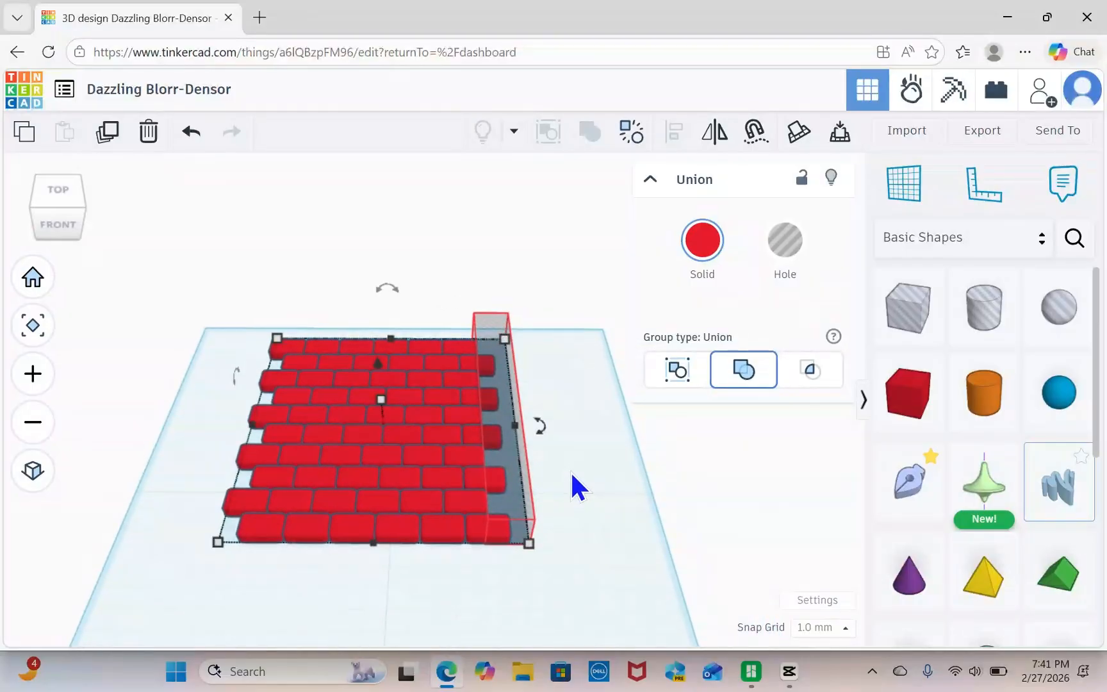
# Place a hole box over the wall's uneven left edge, stretch it across all rows, and union-group it with the bricks to trim them.
pyautogui.moveTo(615, 528); pyautogui.dragTo(514, 383, button='right')
pyautogui.click(555, 475)
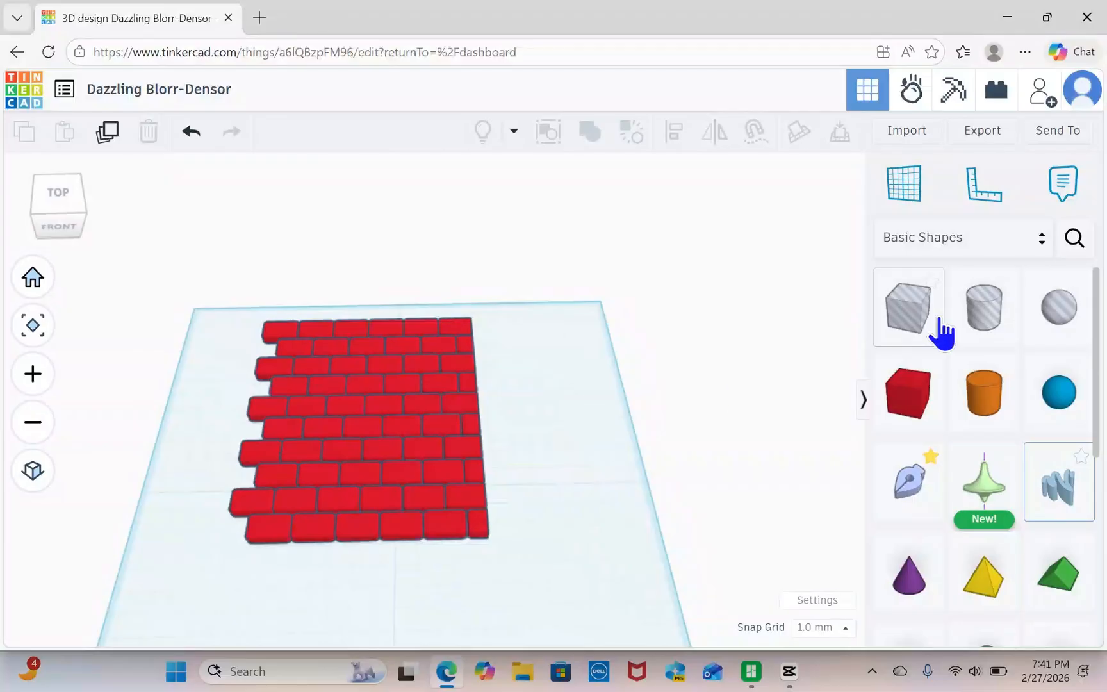
pyautogui.moveTo(907, 317); pyautogui.dragTo(200, 563)
pyautogui.moveTo(222, 500); pyautogui.dragTo(245, 494)
pyautogui.moveTo(266, 208); pyautogui.dragTo(542, 556)
pyautogui.click(590, 132)
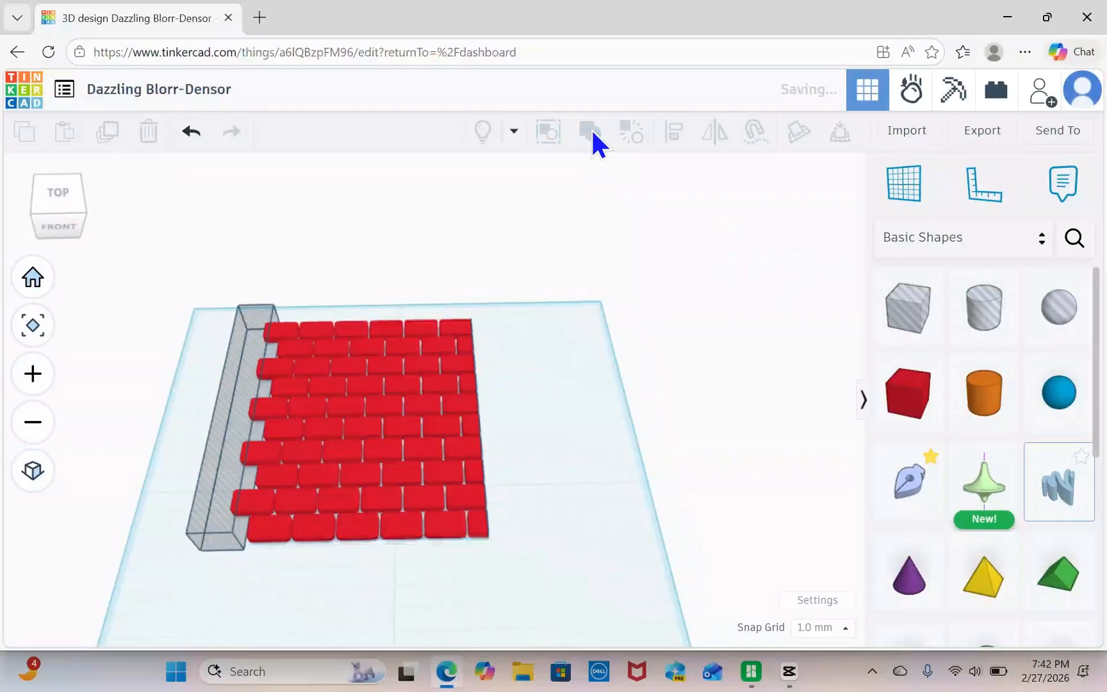
# Rotate the trimmed brick wall 90° so it stands upright and drop it onto the workplane.
pyautogui.click(539, 427)
pyautogui.moveTo(538, 430); pyautogui.dragTo(637, 488, button='right')
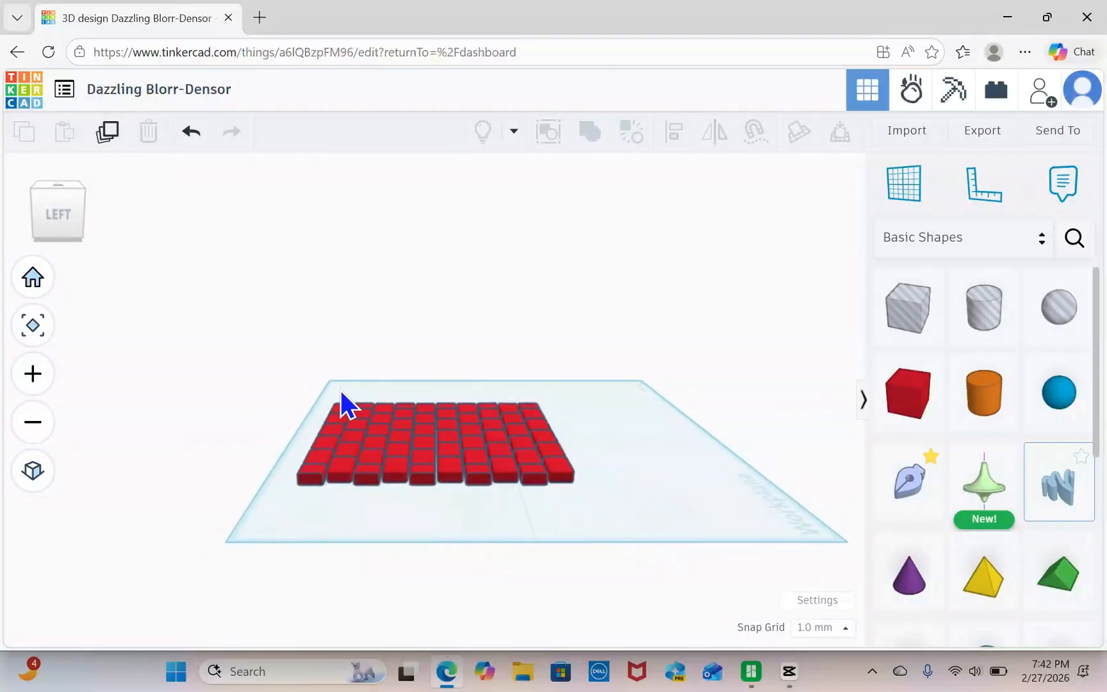
pyautogui.moveTo(322, 381); pyautogui.dragTo(603, 505)
pyautogui.click(632, 136)
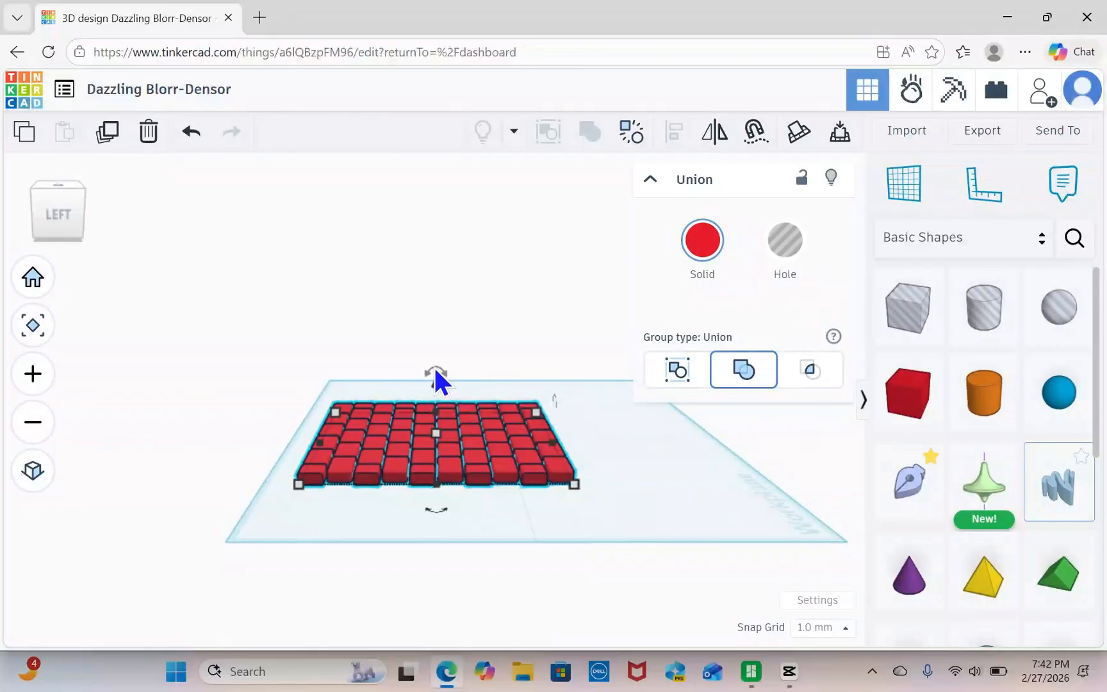
pyautogui.moveTo(435, 370); pyautogui.dragTo(465, 410)
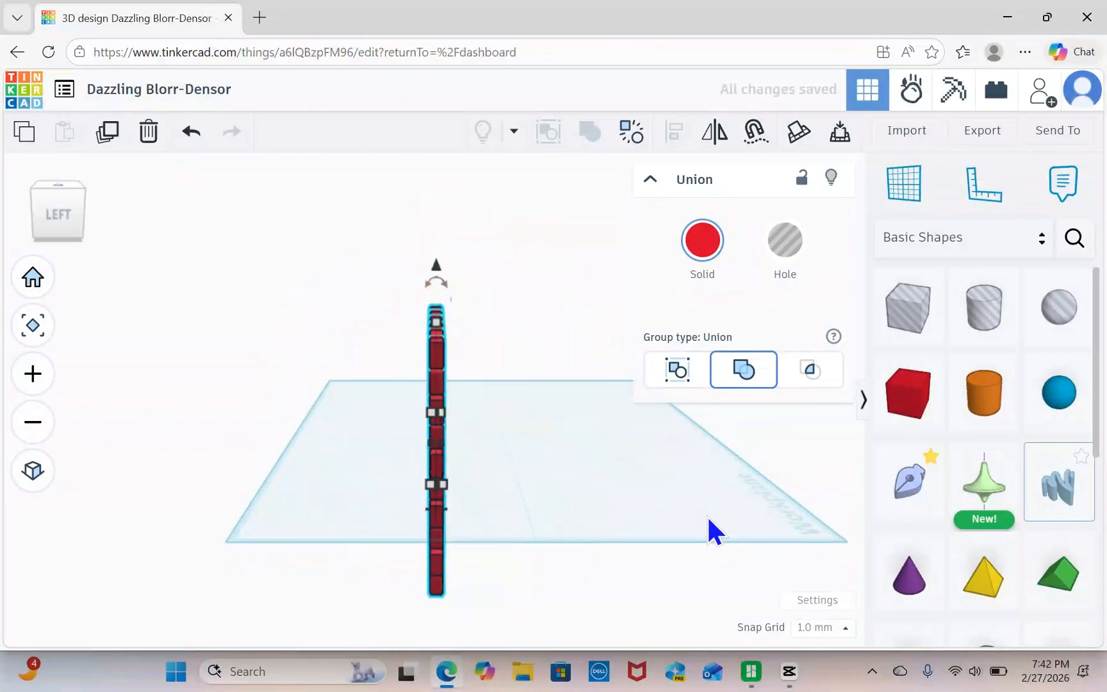
pyautogui.moveTo(501, 412); pyautogui.dragTo(395, 351, button='right')
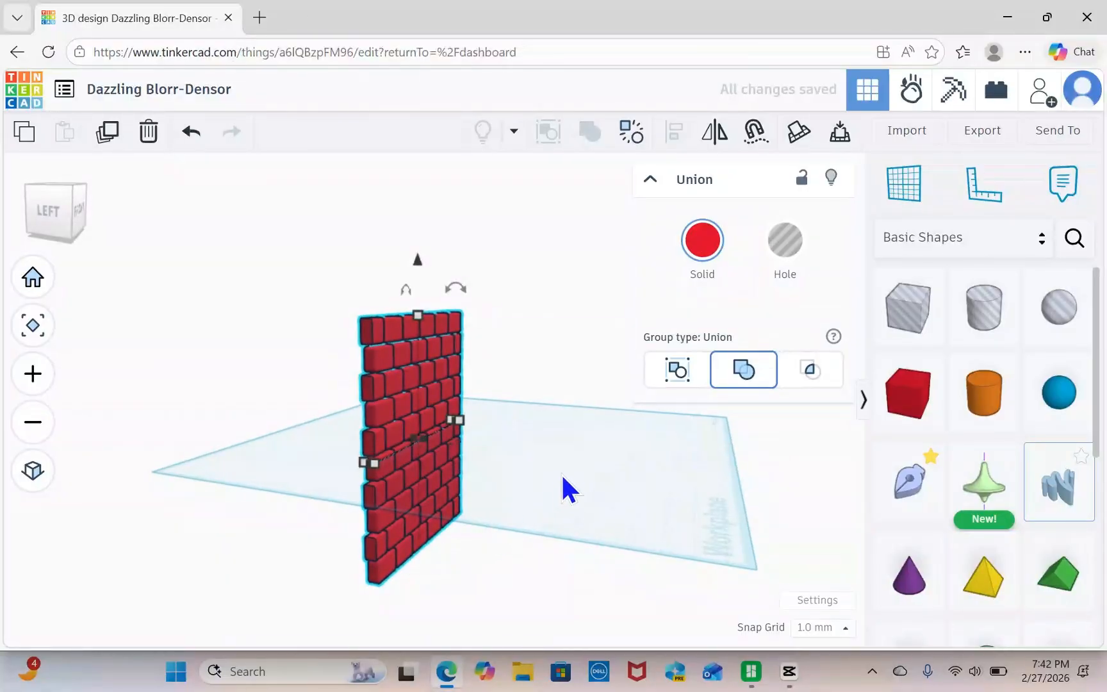
pyautogui.press('d')
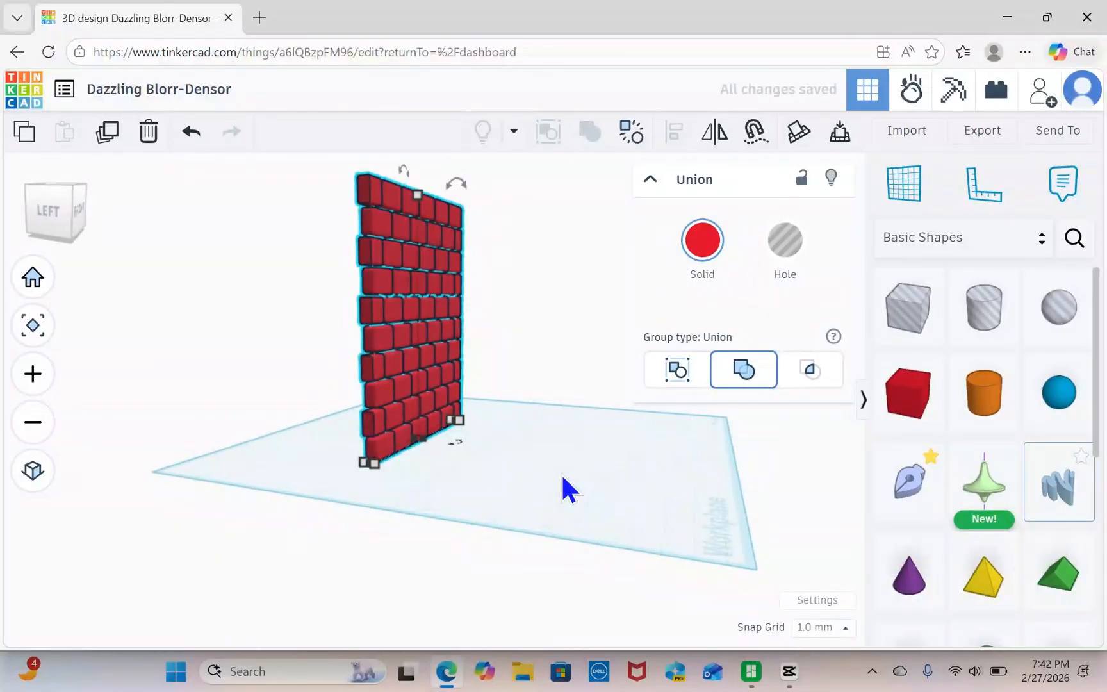
# Delete the upright brick wall from the workplane.
pyautogui.moveTo(561, 472); pyautogui.dragTo(375, 526, button='right')
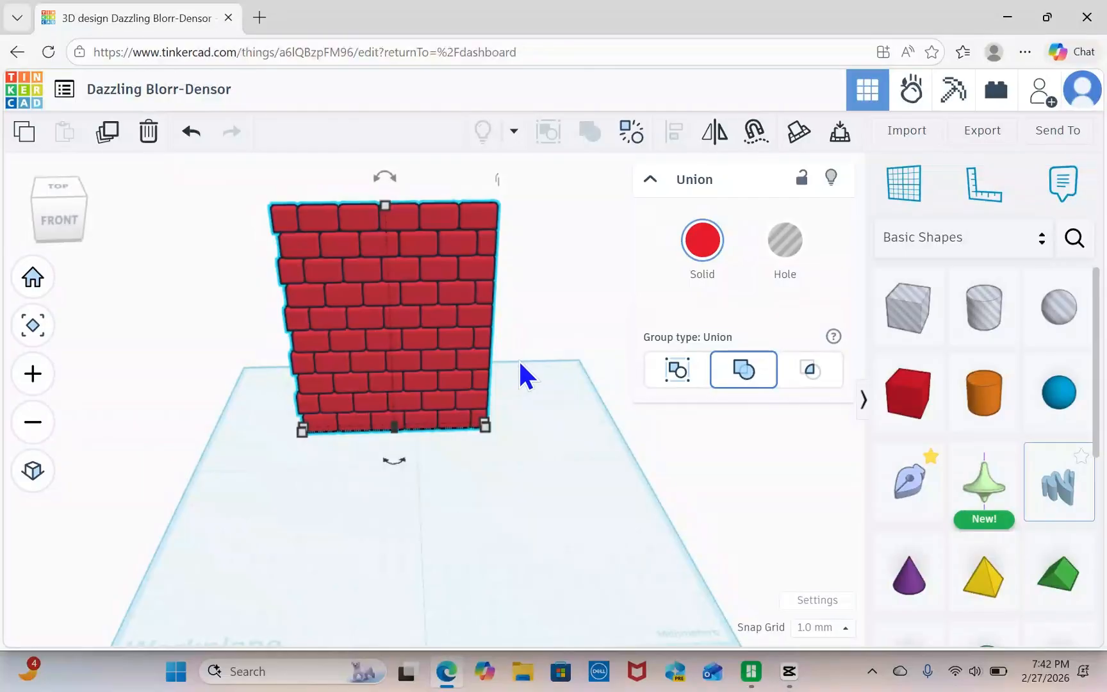
pyautogui.moveTo(250, 205); pyautogui.dragTo(556, 429)
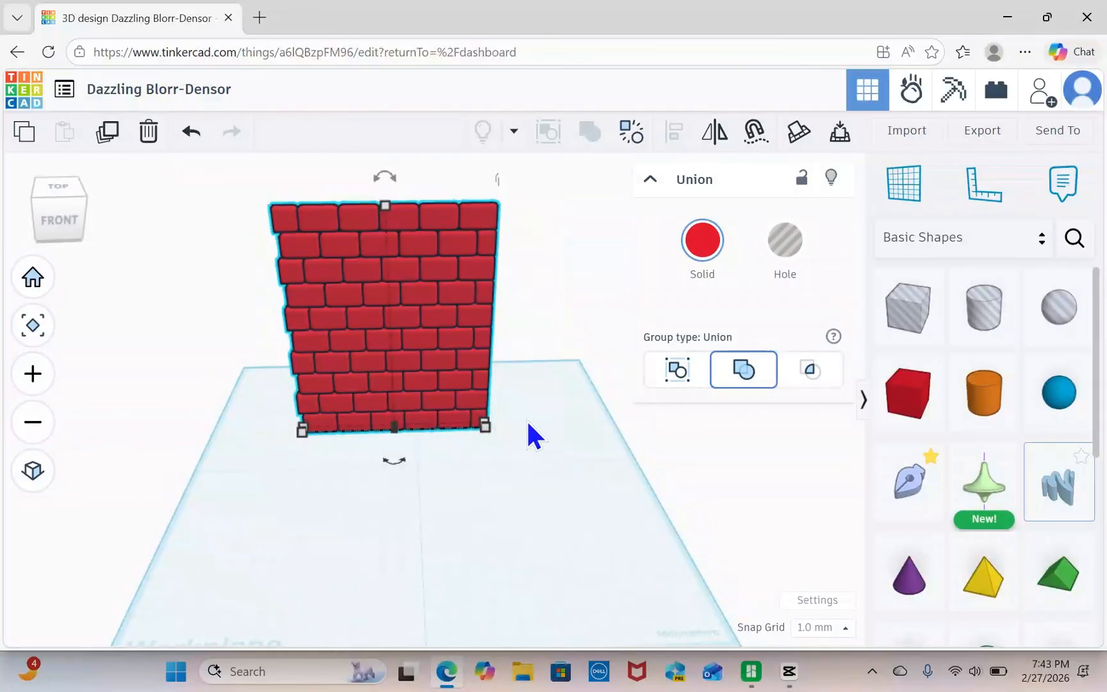
pyautogui.click(149, 134)
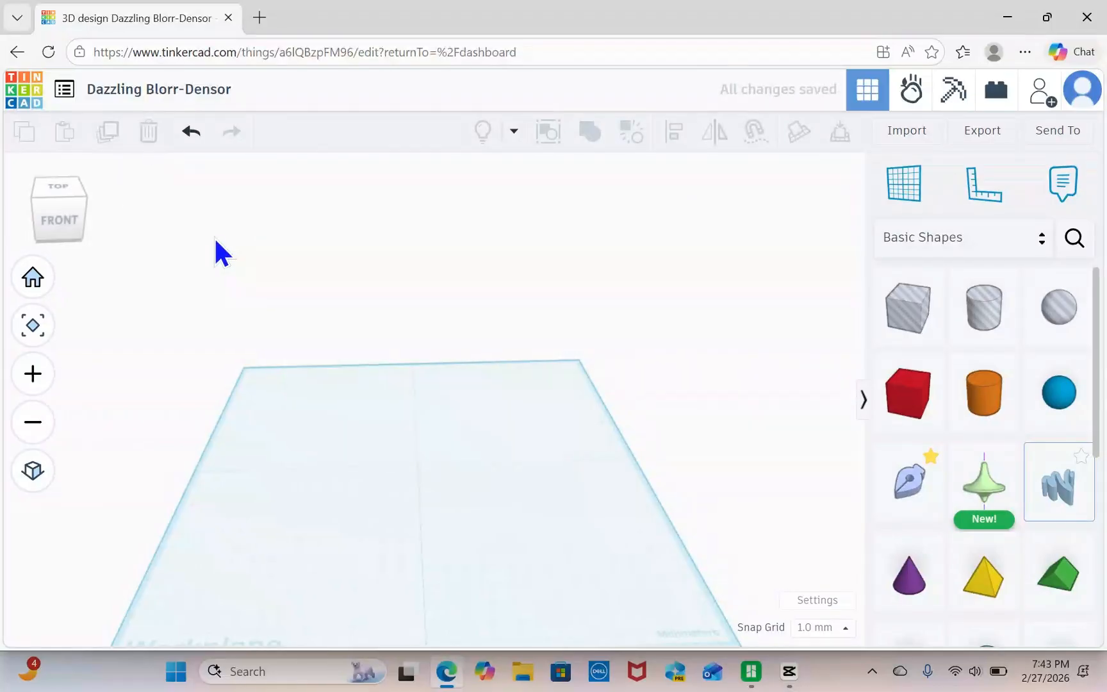
# Place a solid box near the middle of the workplane and resize it to 6 mm high and 12 mm deep.
pyautogui.scroll(-3, 531, 283)
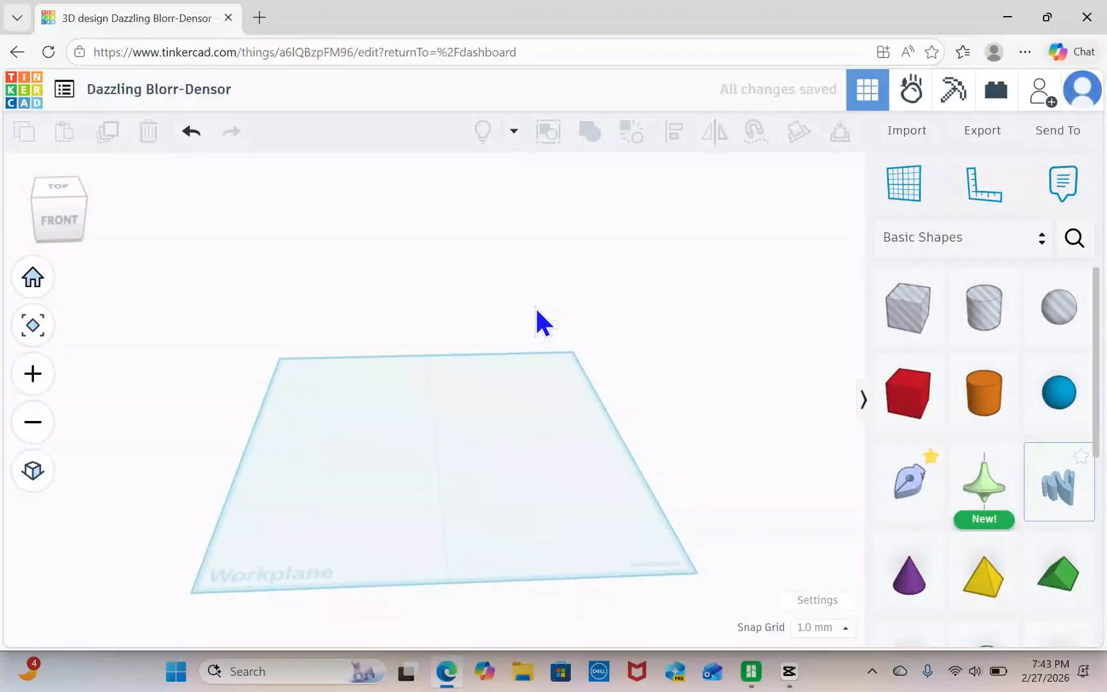
pyautogui.moveTo(536, 309); pyautogui.dragTo(527, 315, button='right')
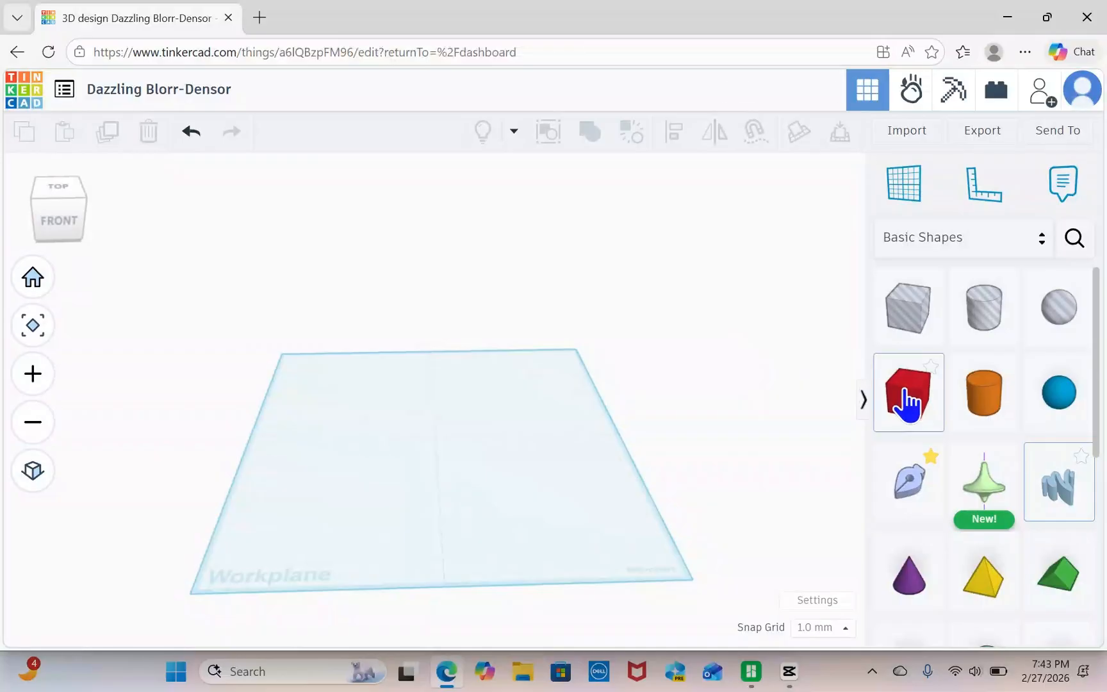
pyautogui.moveTo(911, 404); pyautogui.dragTo(432, 435)
pyautogui.scroll(2, 432, 466)
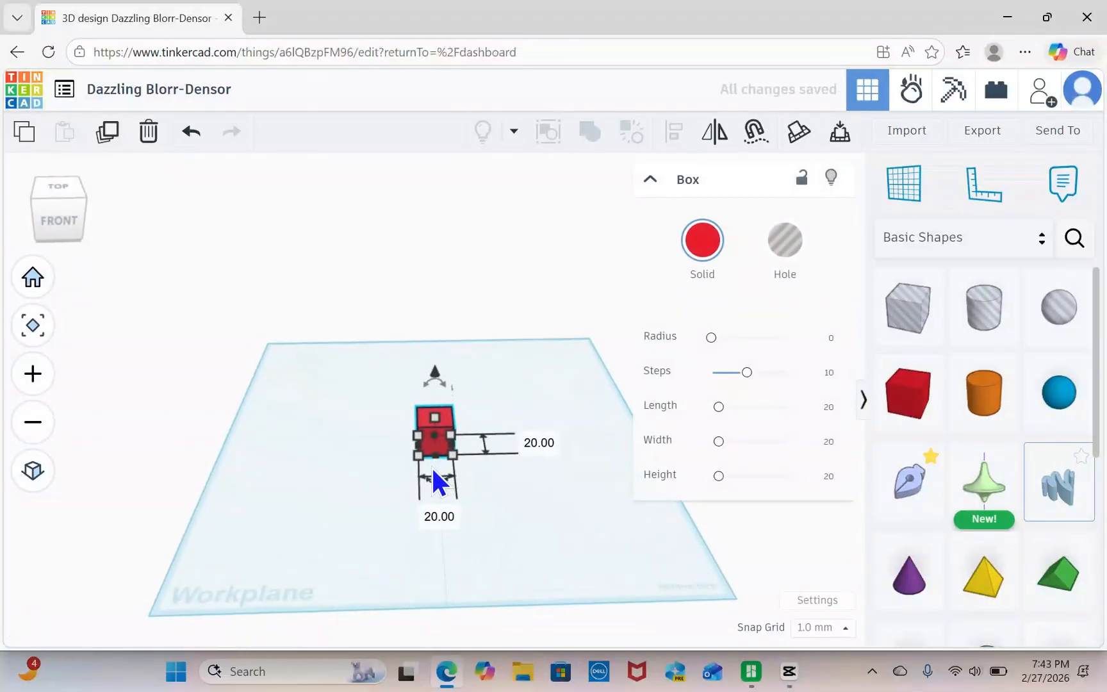
pyautogui.scroll(3, 430, 461)
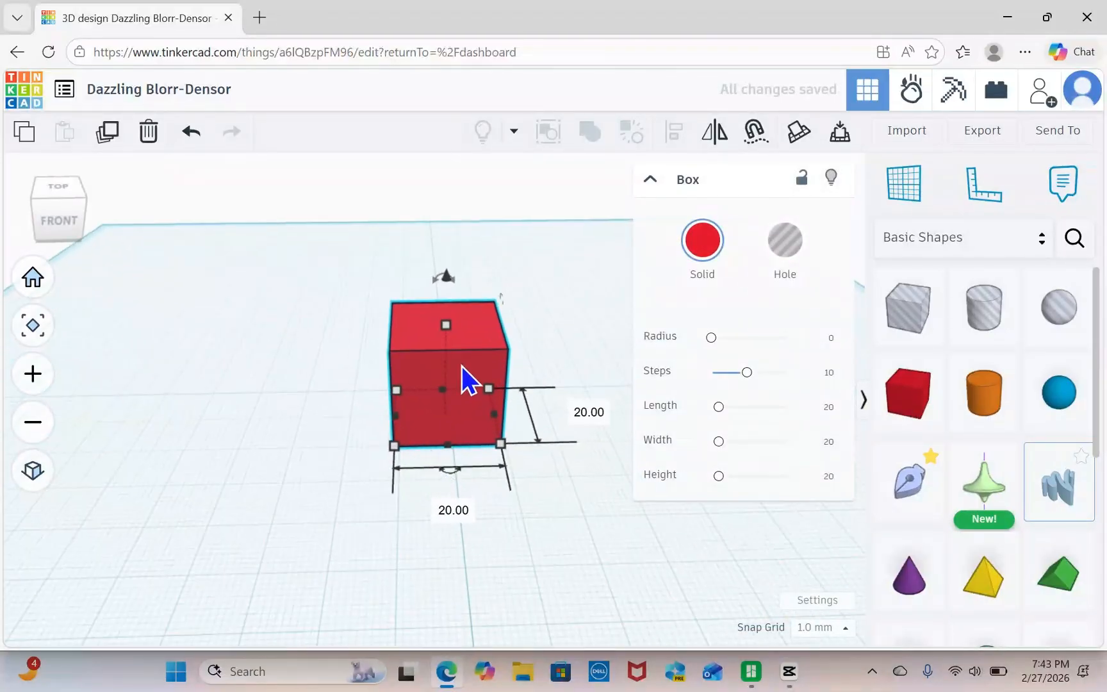
pyautogui.moveTo(446, 323); pyautogui.dragTo(444, 390)
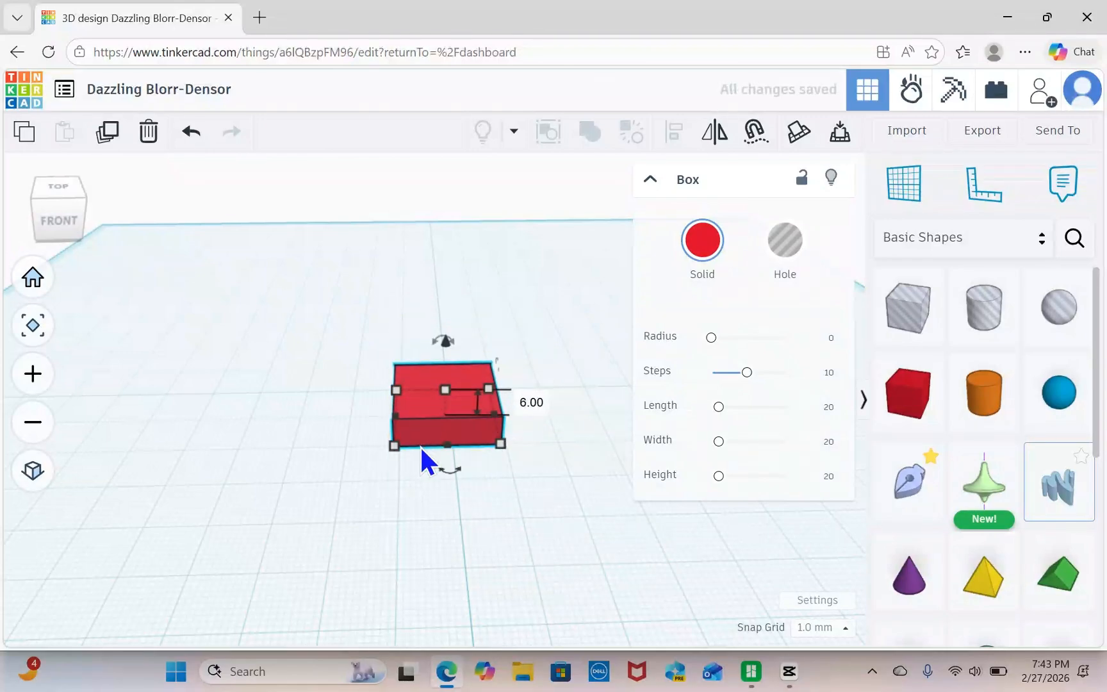
pyautogui.moveTo(447, 444); pyautogui.dragTo(447, 418)
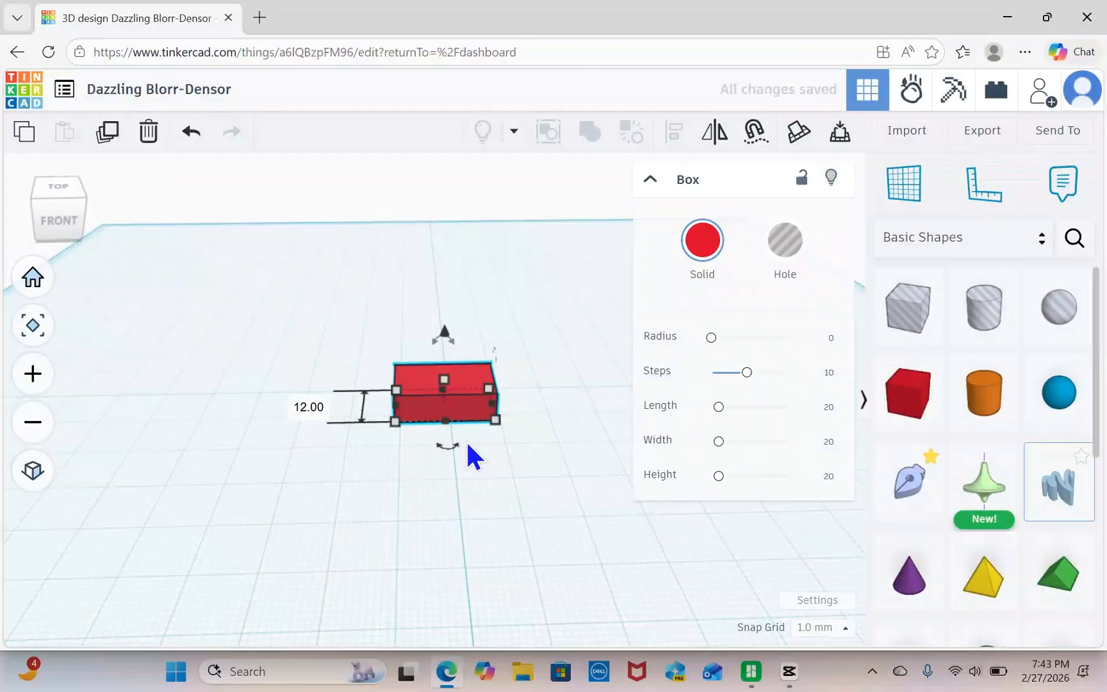
# Round the edges of the small box with a radius of 1.95.
pyautogui.moveTo(466, 439); pyautogui.dragTo(462, 479, button='right')
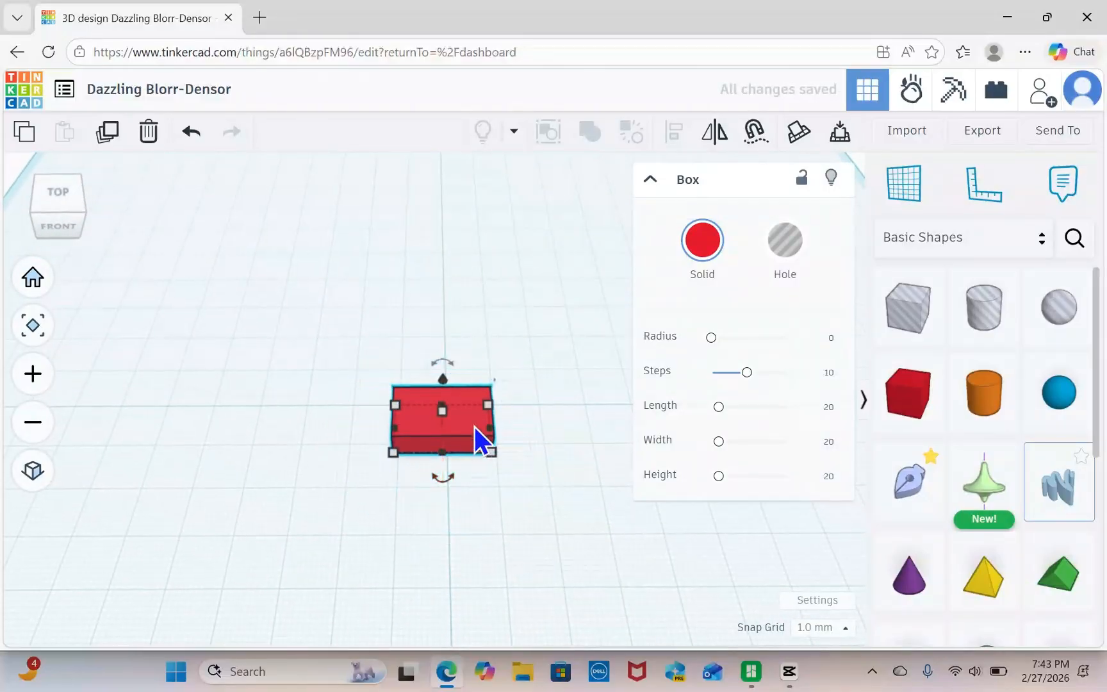
pyautogui.click(590, 312)
pyautogui.click(468, 396)
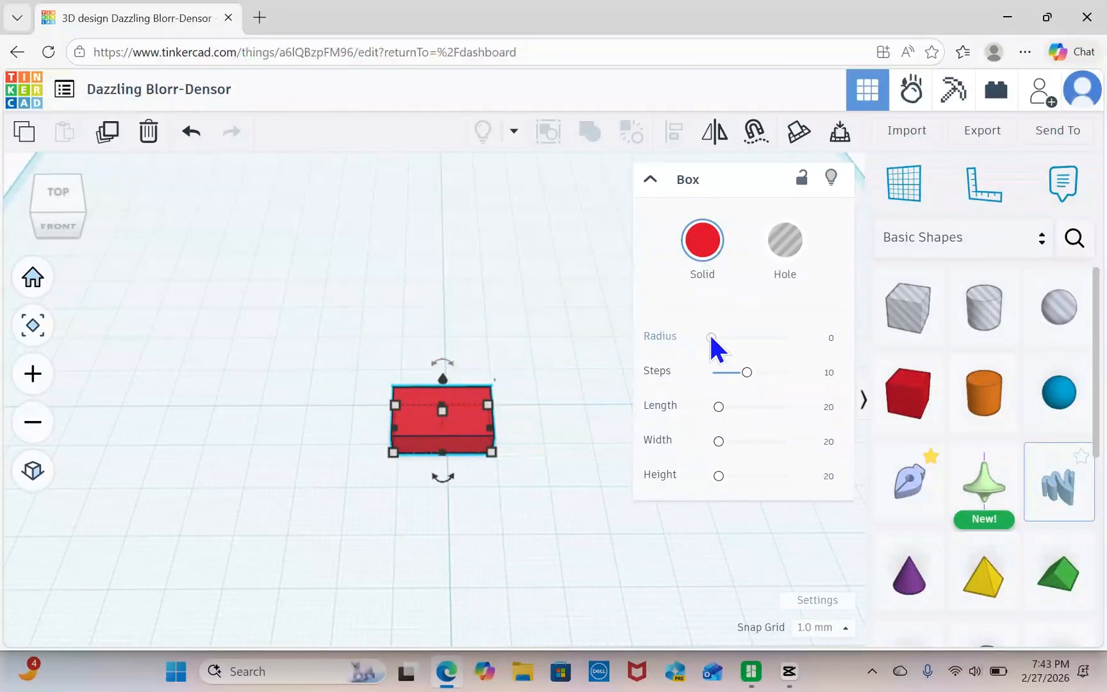
pyautogui.moveTo(711, 338); pyautogui.dragTo(716, 341)
pyautogui.click(567, 395)
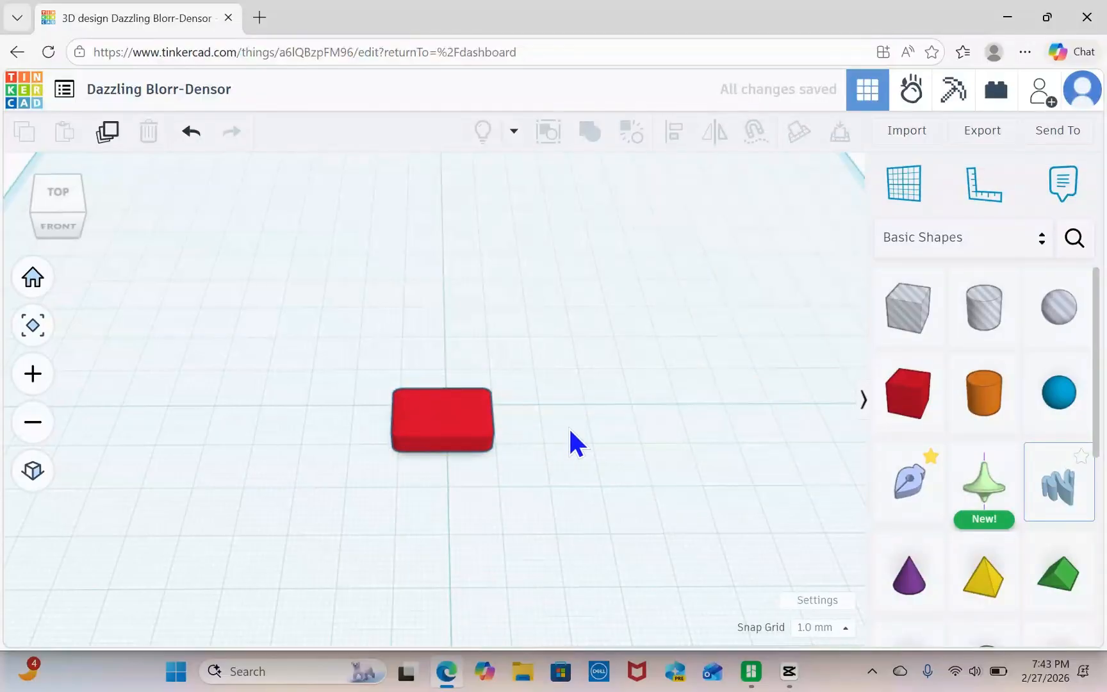
# Duplicate the rounded brick and shift the copy to the left until its end meets the original brick.
pyautogui.moveTo(569, 428); pyautogui.dragTo(665, 438, button='right')
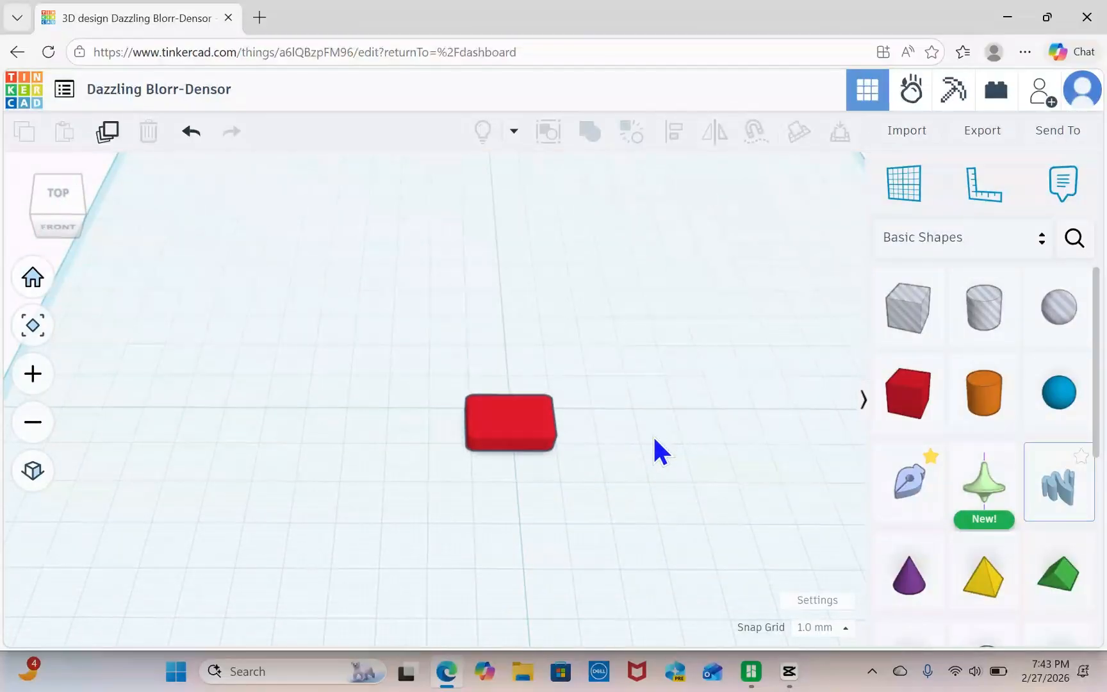
pyautogui.click(517, 428)
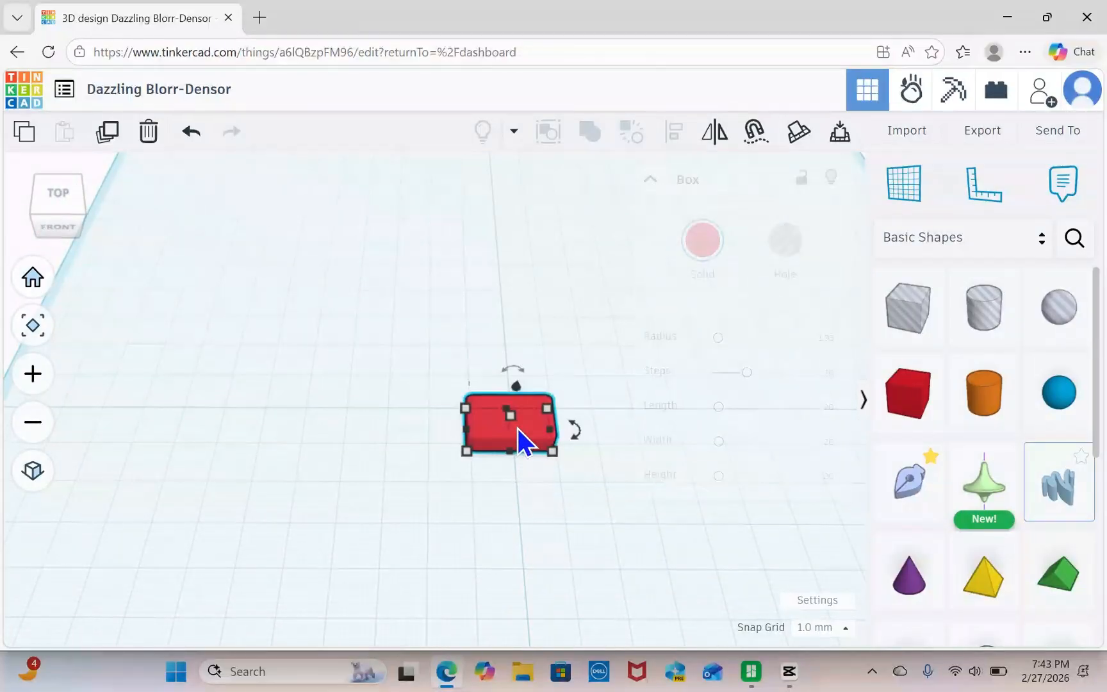
pyautogui.click(109, 137)
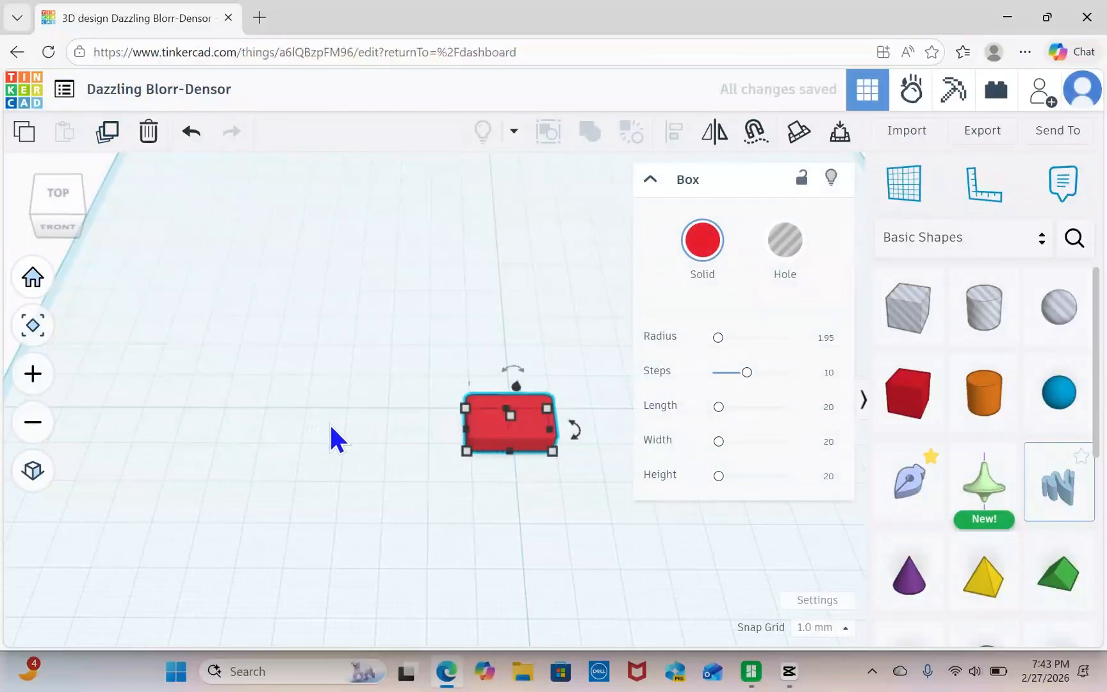
pyautogui.press('Left')
pyautogui.press('Left')
pyautogui.press('Left')
pyautogui.press('Left')
pyautogui.press('Left')
pyautogui.press('Left')
pyautogui.press('Left')
pyautogui.press('Left')
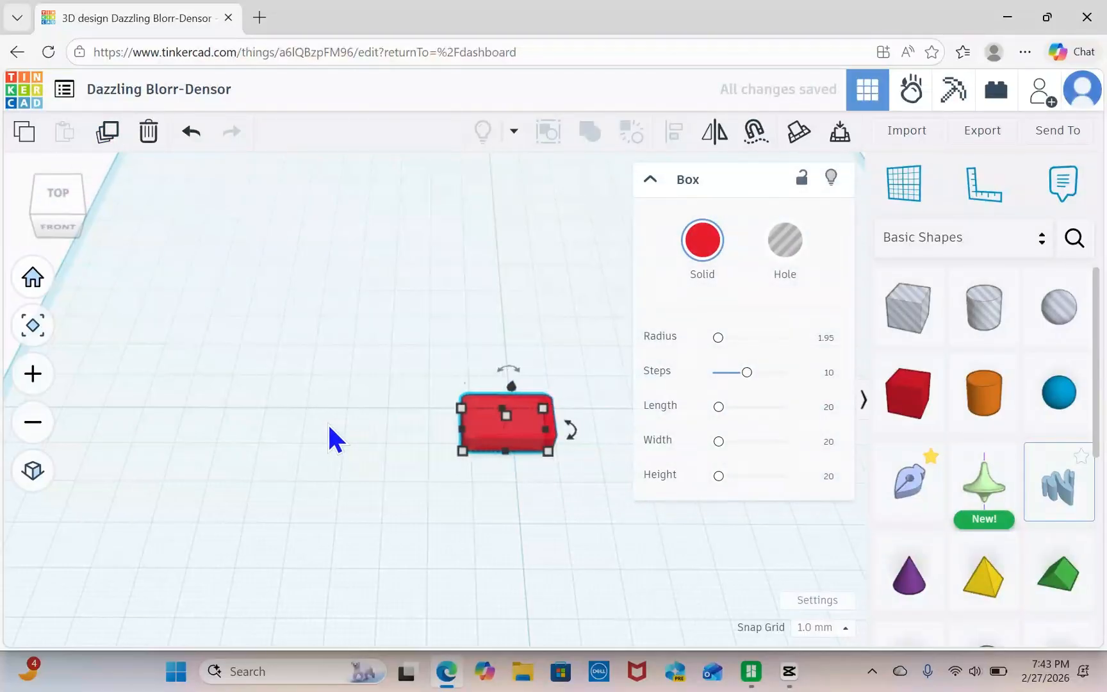
pyautogui.press('Left')
pyautogui.press('Left')
pyautogui.press('Left')
pyautogui.press('Left')
pyautogui.press('Left')
pyautogui.press('Left')
pyautogui.press('Left')
pyautogui.press('Left')
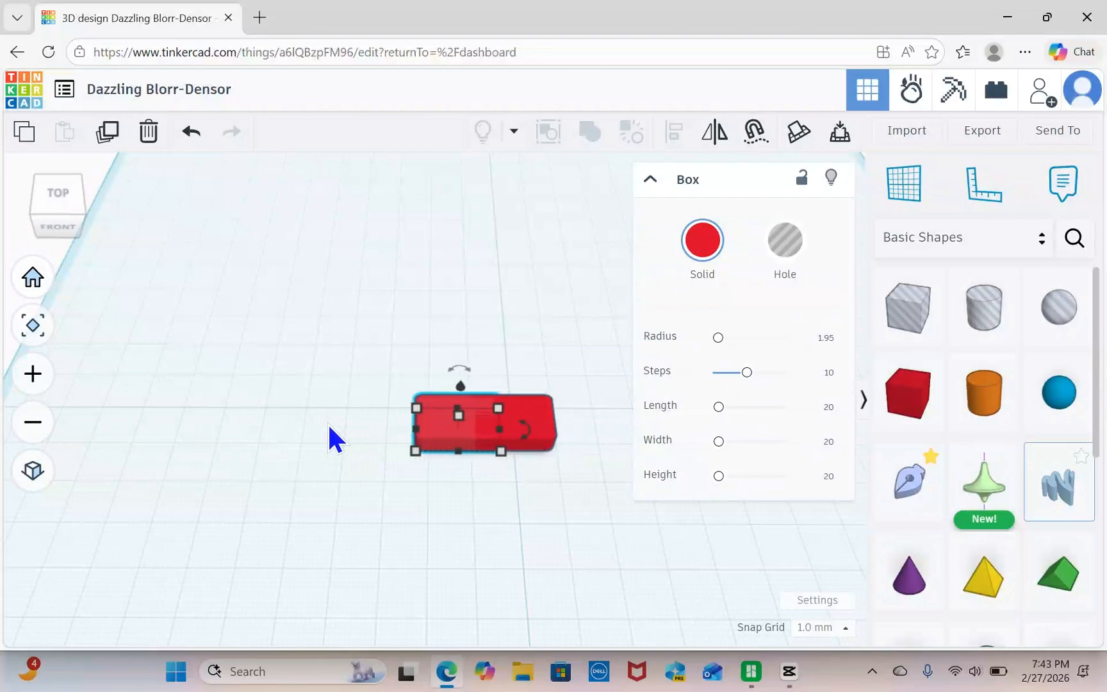
pyautogui.press('Left')
pyautogui.press('Left')
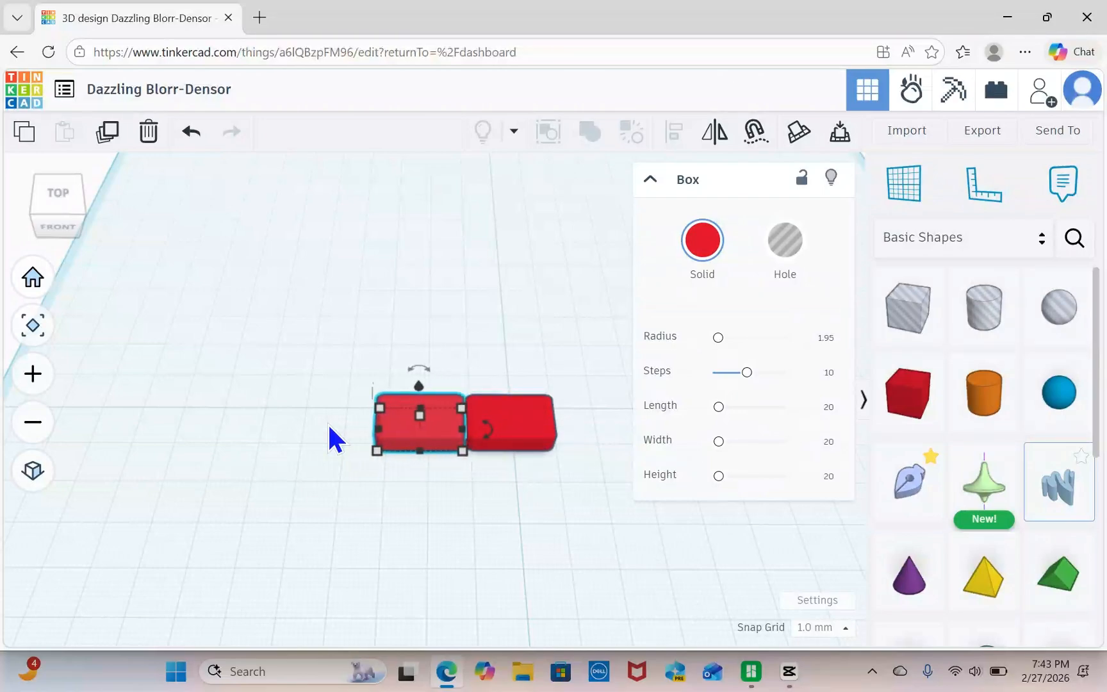
pyautogui.press('Right')
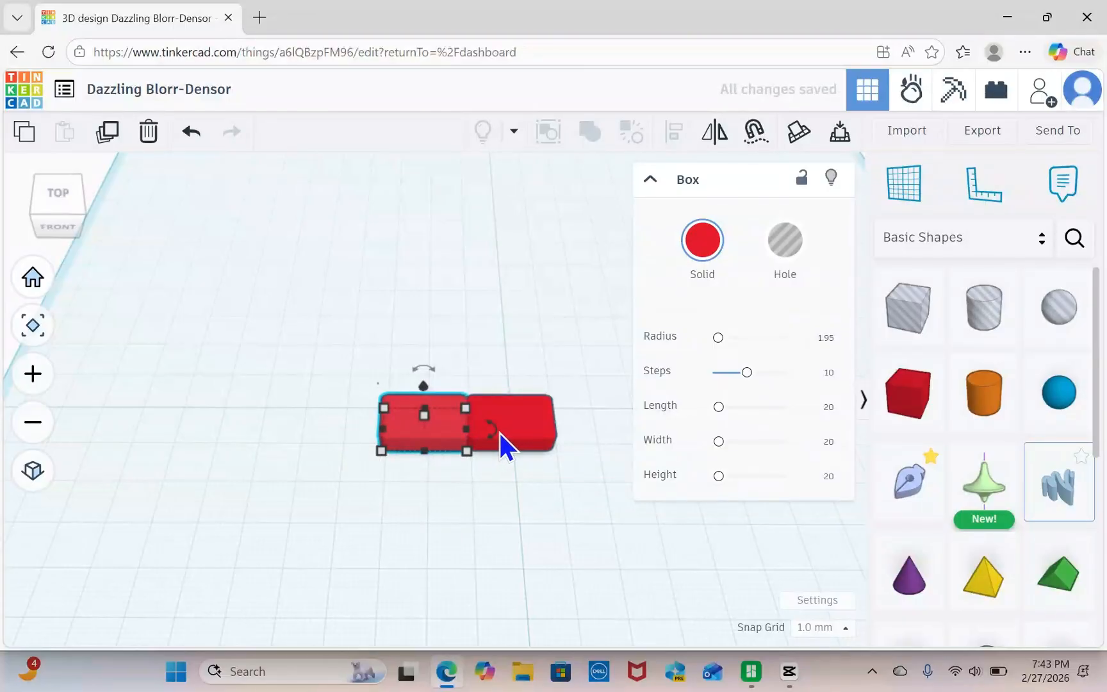
# Rotate the copied brick clockwise on the workplane and reposition it so its corner meets the first brick.
pyautogui.moveTo(500, 433); pyautogui.dragTo(500, 459)
pyautogui.press('Escape')
pyautogui.moveTo(433, 431); pyautogui.dragTo(430, 416)
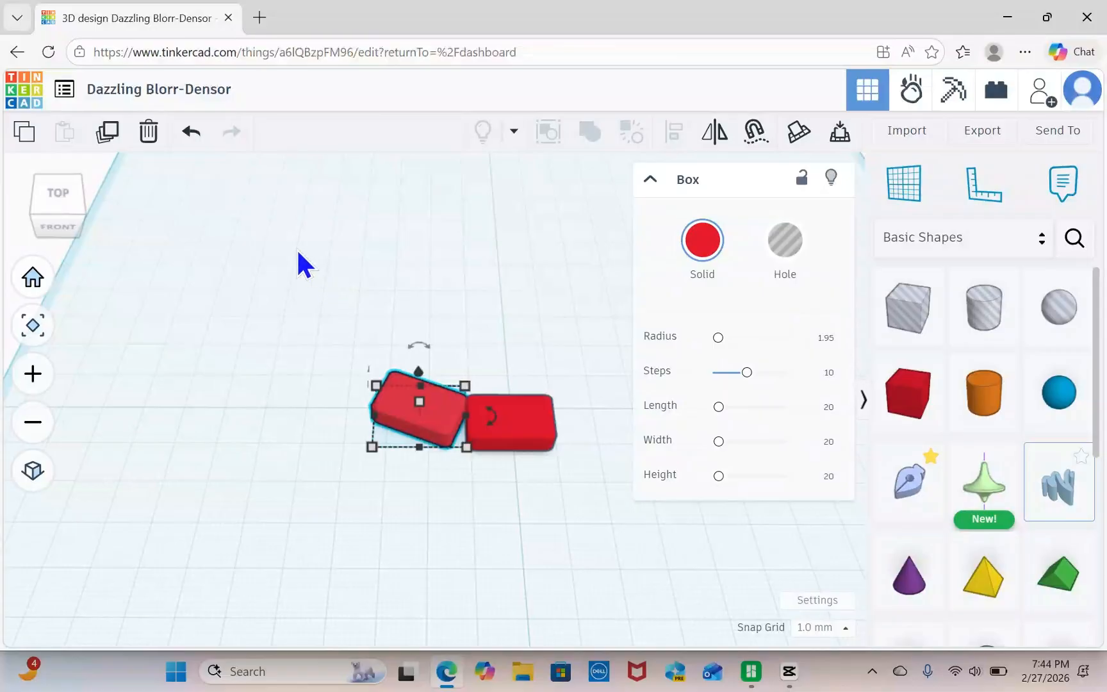
# Duplicate the angled brick, move the copy to its outer left end, and rotate it to continue the curve.
pyautogui.click(109, 133)
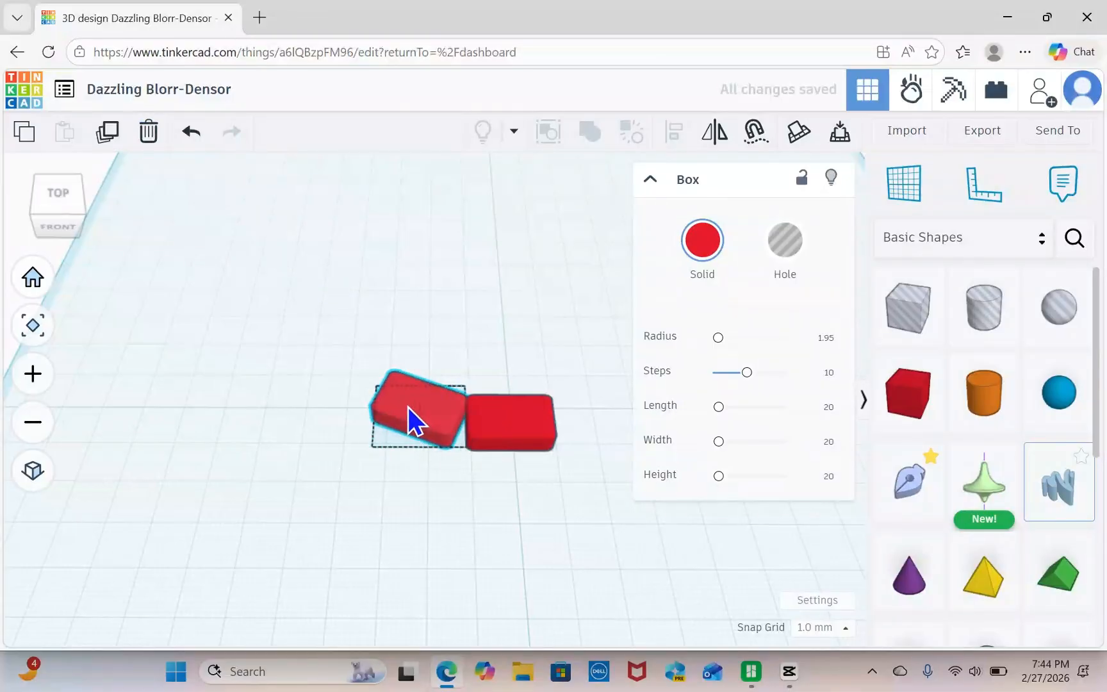
pyautogui.moveTo(408, 406); pyautogui.dragTo(329, 378)
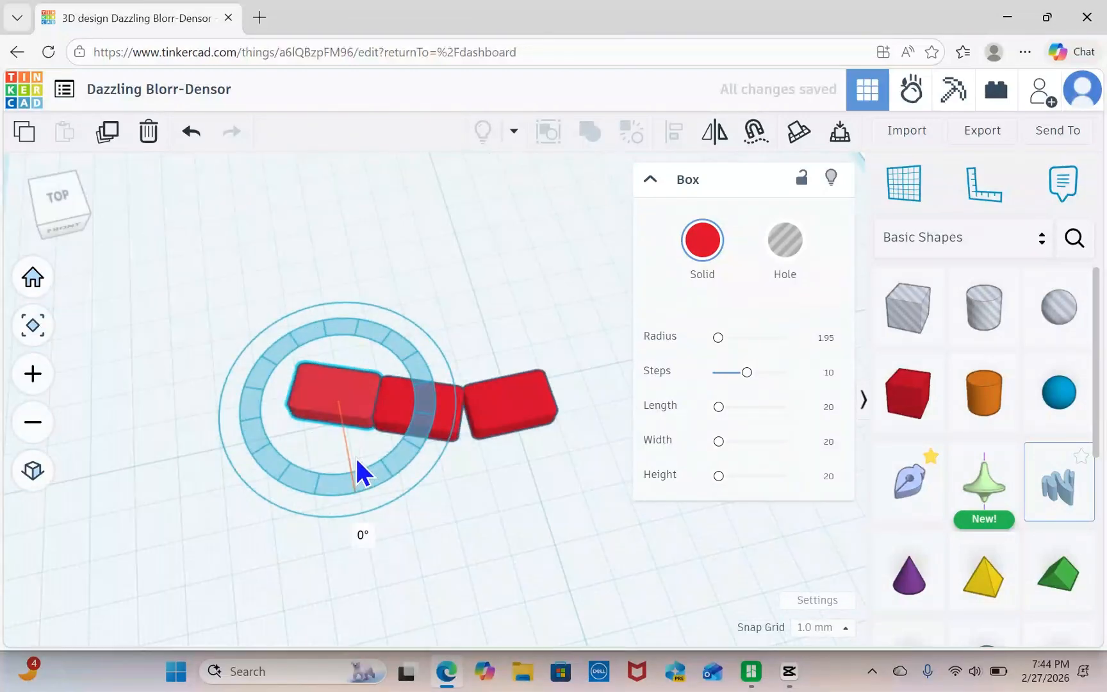
pyautogui.moveTo(355, 455); pyautogui.dragTo(355, 486)
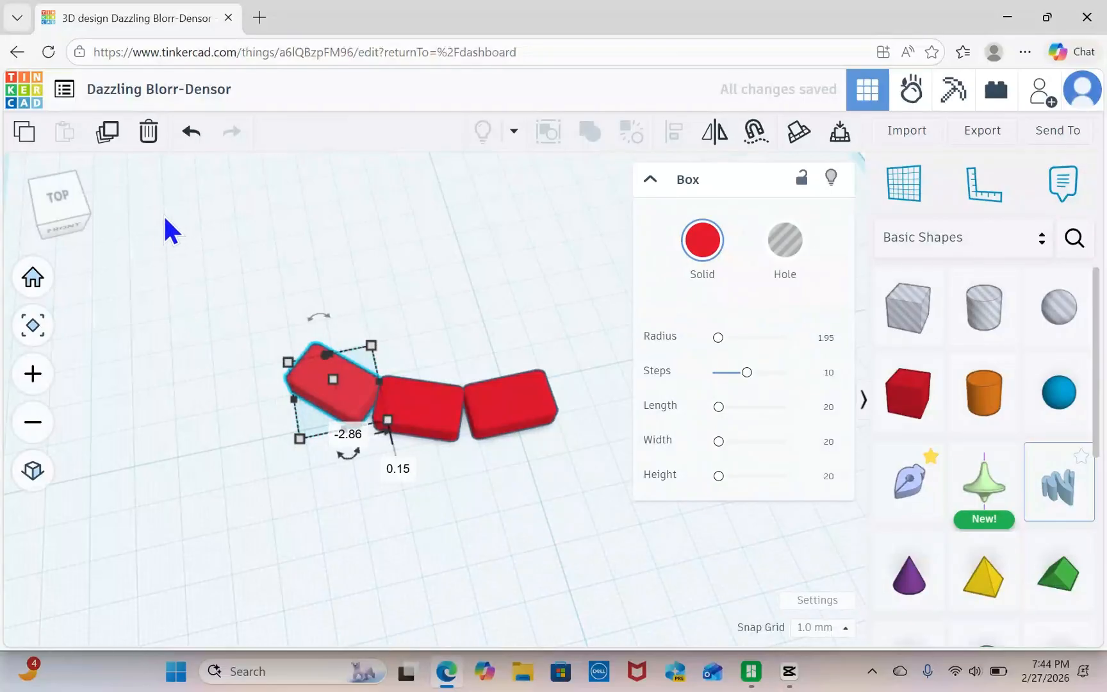
# Repeat the rotated duplication of the brick until the curve closes into a full ring.
pyautogui.click(106, 135)
pyautogui.click(106, 136)
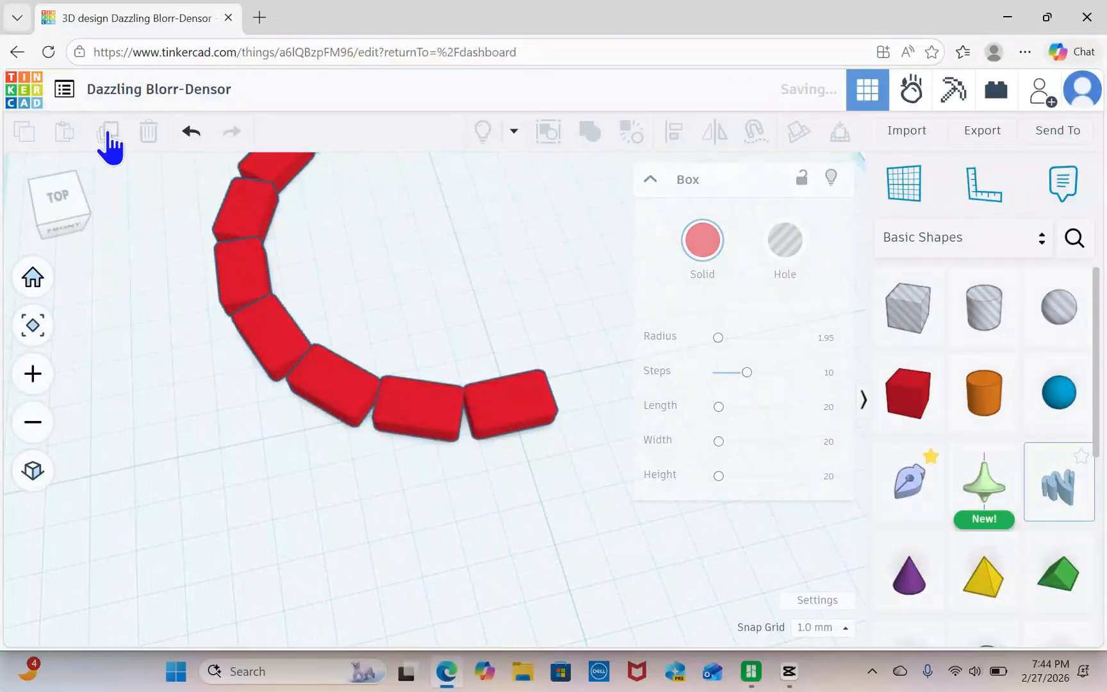
pyautogui.click(107, 136)
pyautogui.click(107, 136)
pyautogui.click(108, 136)
pyautogui.click(108, 136)
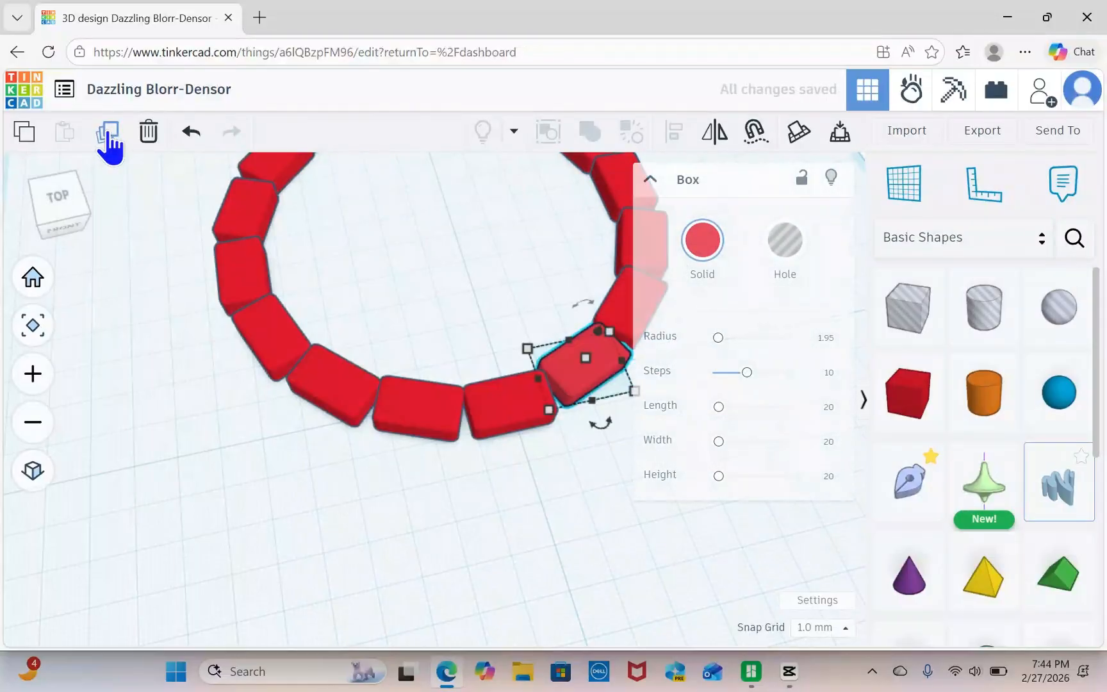
# Select every brick of the closed ring and group them into one union.
pyautogui.scroll(-5, 523, 479)
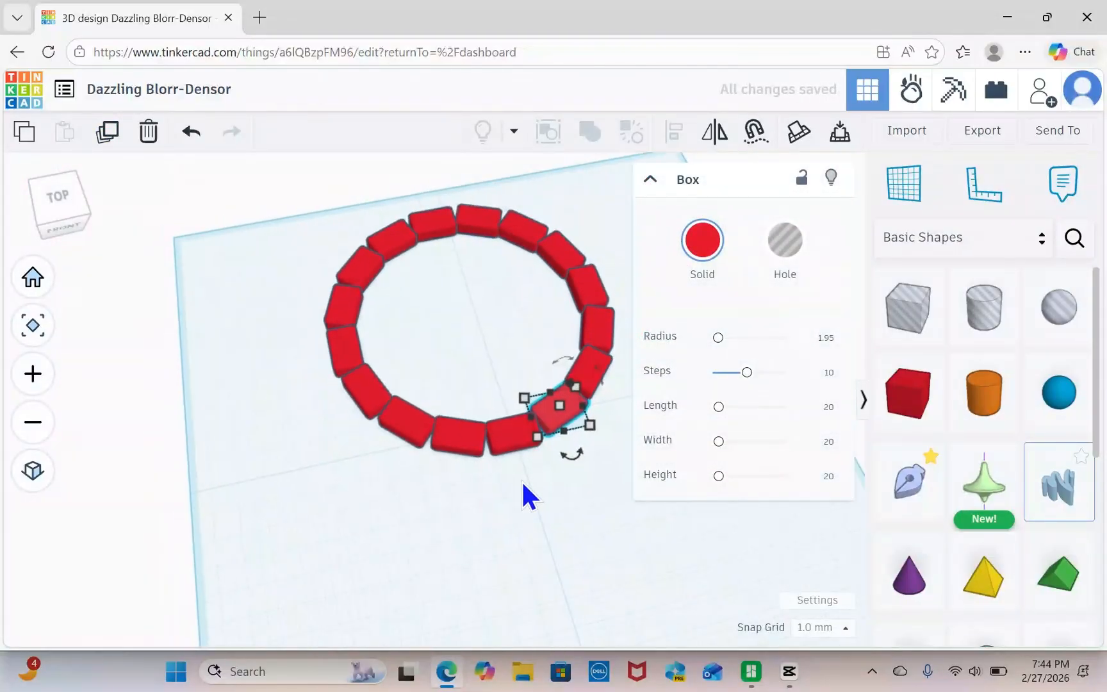
pyautogui.moveTo(523, 481); pyautogui.dragTo(492, 513, button='right')
pyautogui.click(494, 514)
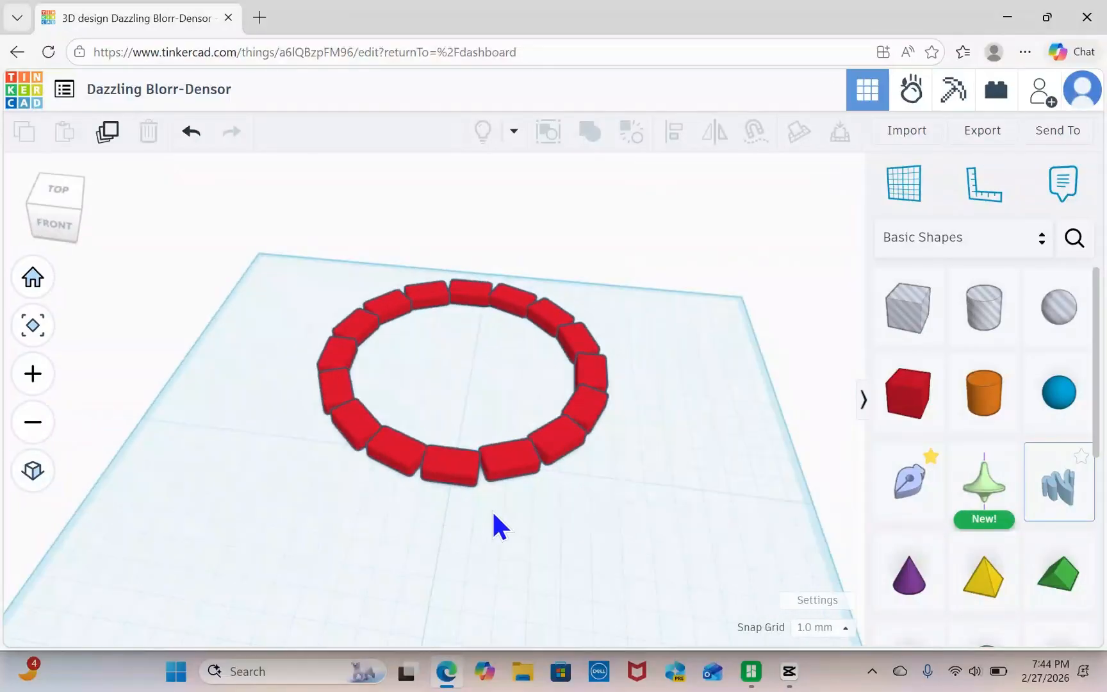
pyautogui.moveTo(311, 257); pyautogui.dragTo(626, 498)
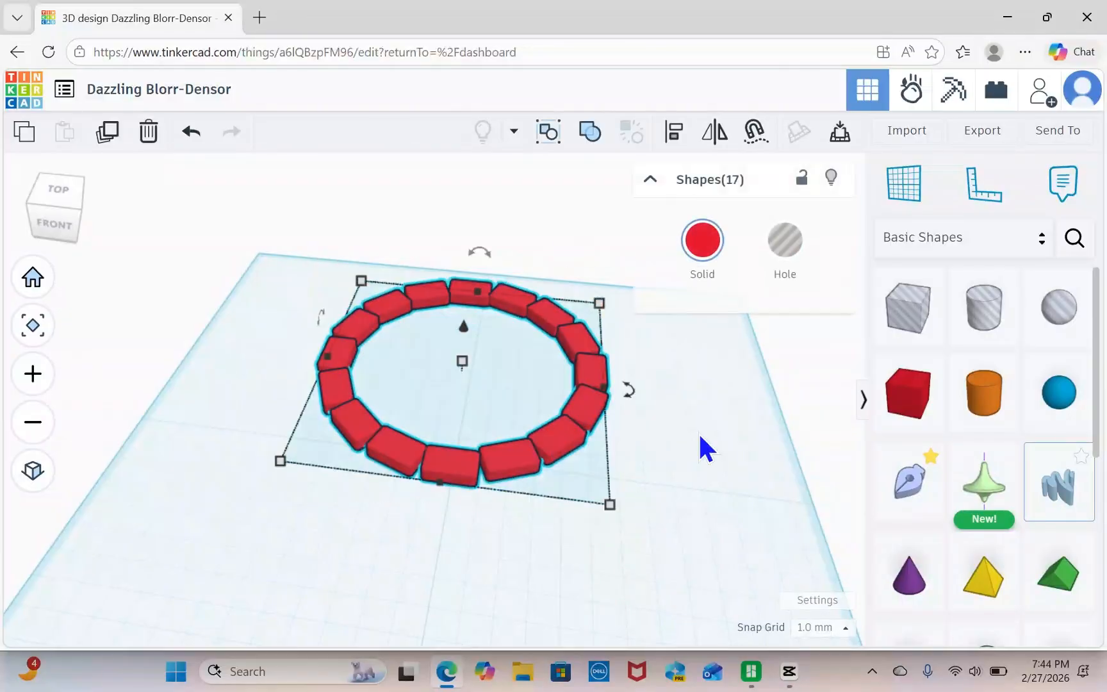
pyautogui.click(587, 134)
pyautogui.moveTo(322, 514); pyautogui.dragTo(349, 510, button='right')
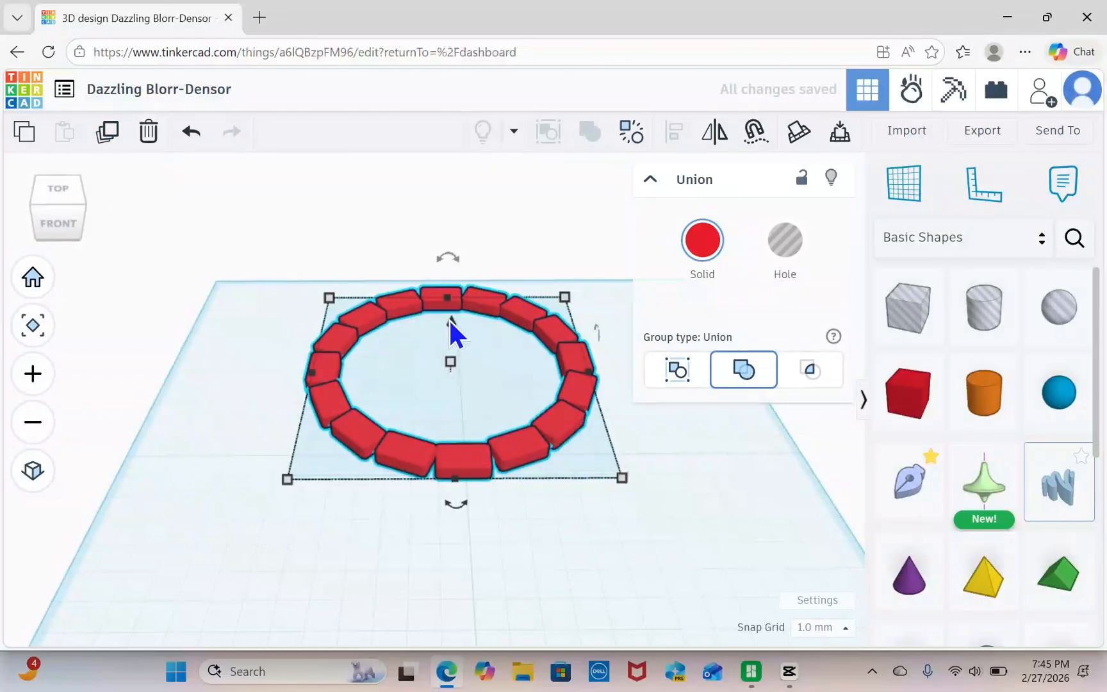
pyautogui.click(688, 475)
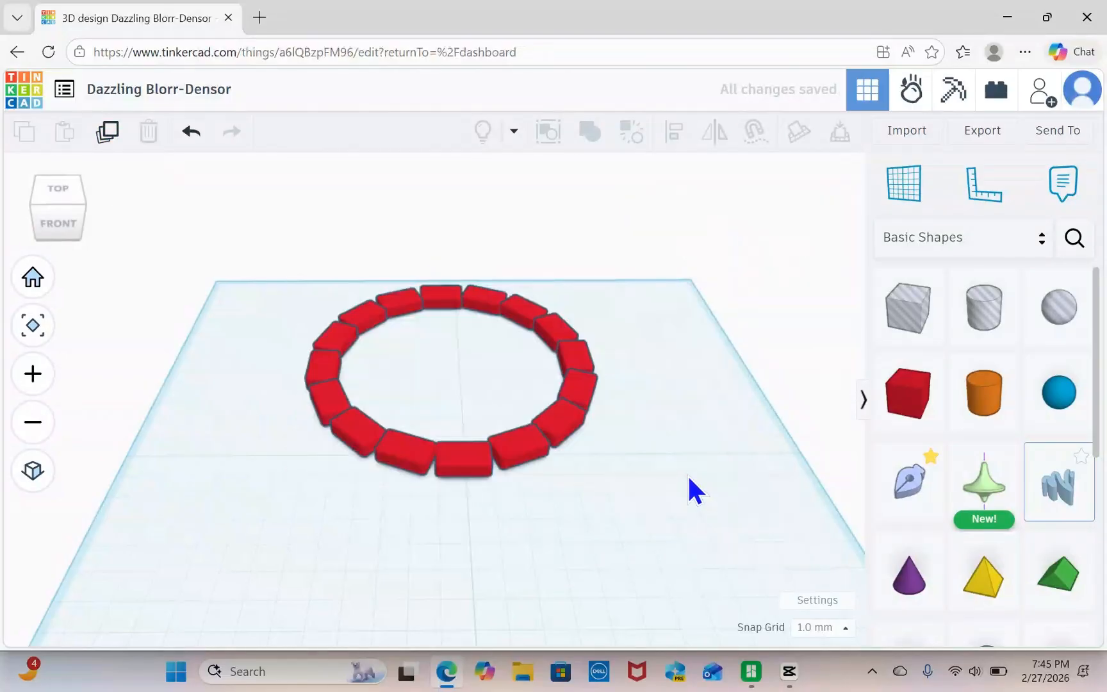
# Duplicate the grouped brick ring and raise the copy straight up to sit just above the original.
pyautogui.click(457, 459)
pyautogui.click(109, 133)
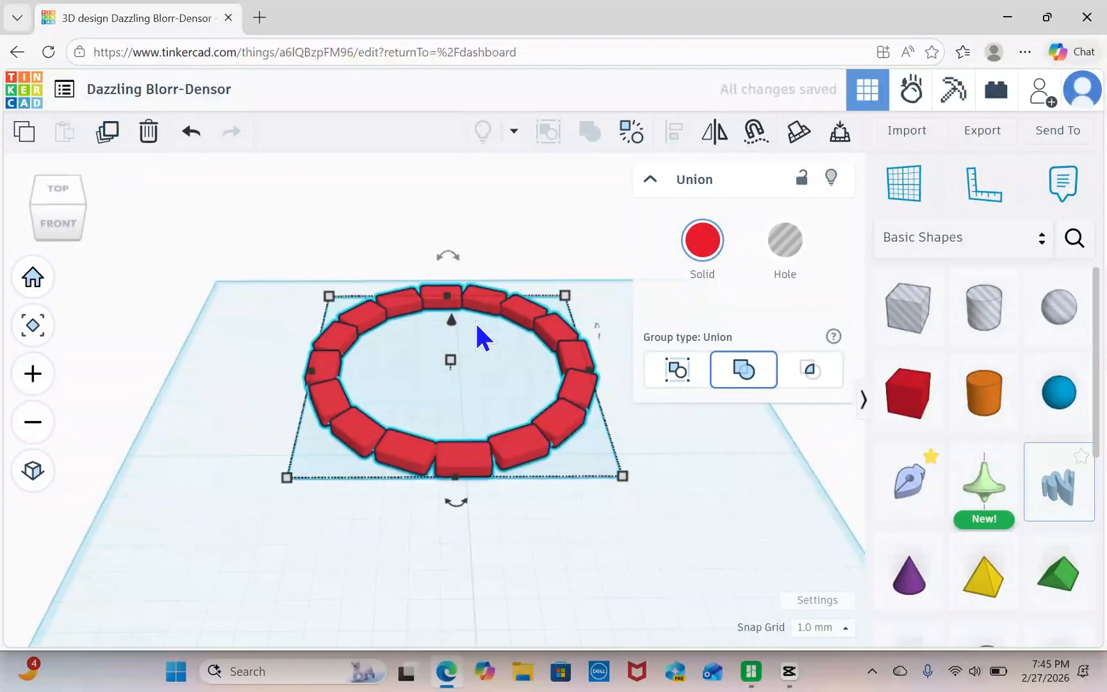
pyautogui.moveTo(451, 318); pyautogui.dragTo(451, 296)
pyautogui.moveTo(507, 526); pyautogui.dragTo(492, 485, button='right')
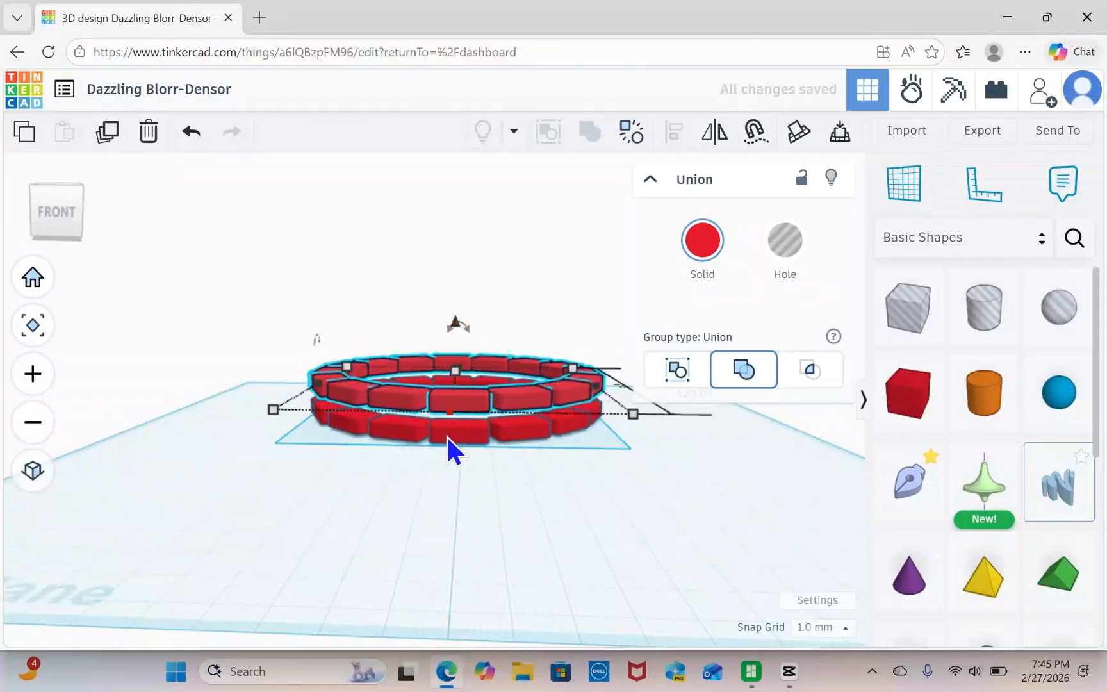
pyautogui.scroll(3, 452, 470)
pyautogui.moveTo(459, 287); pyautogui.dragTo(459, 294)
# Rotate the upper ring about 35° on the workplane so its bricks overlap the joints of the lower ring.
pyautogui.moveTo(498, 388); pyautogui.dragTo(490, 559, button='right')
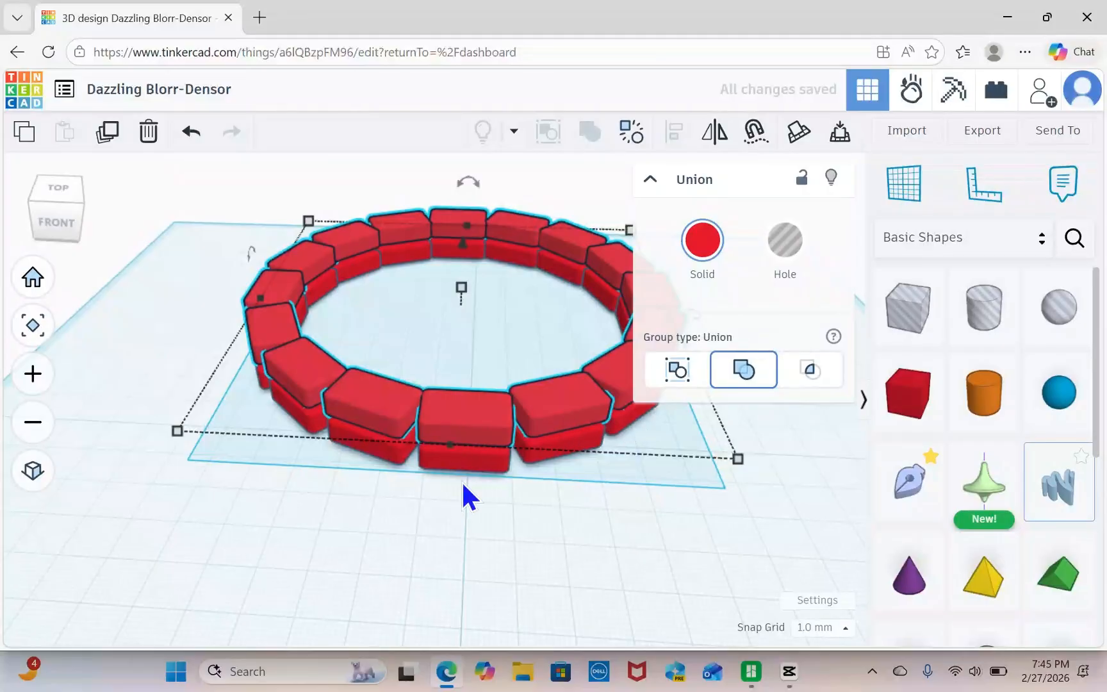
pyautogui.moveTo(588, 531); pyautogui.dragTo(455, 524, button='right')
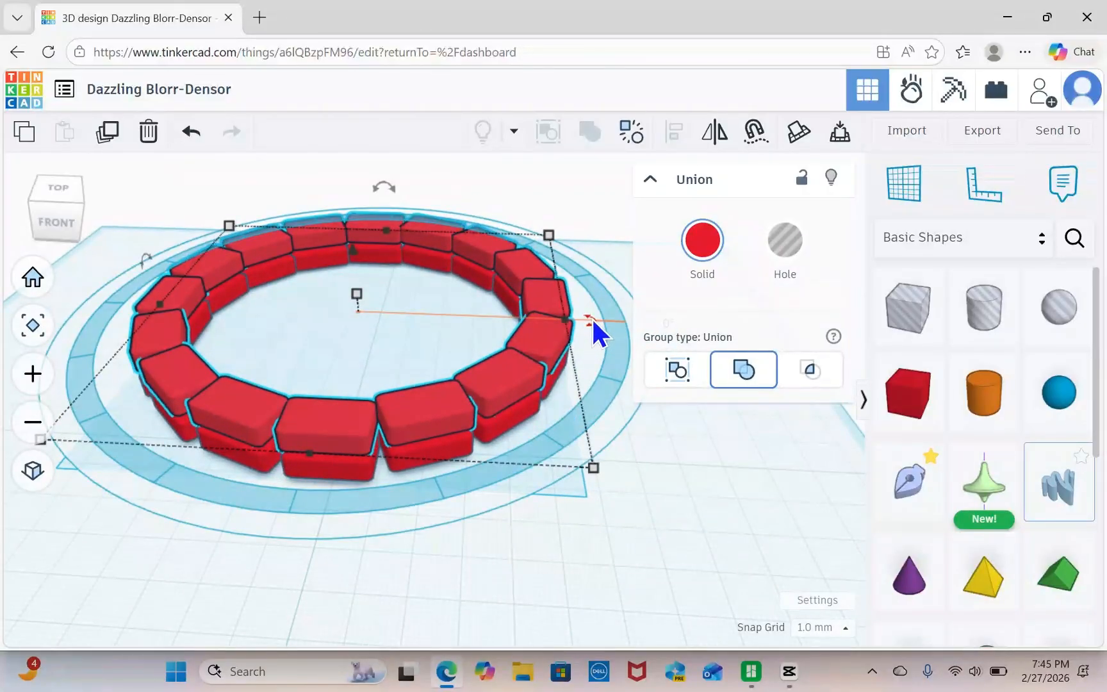
pyautogui.moveTo(592, 317); pyautogui.dragTo(619, 428)
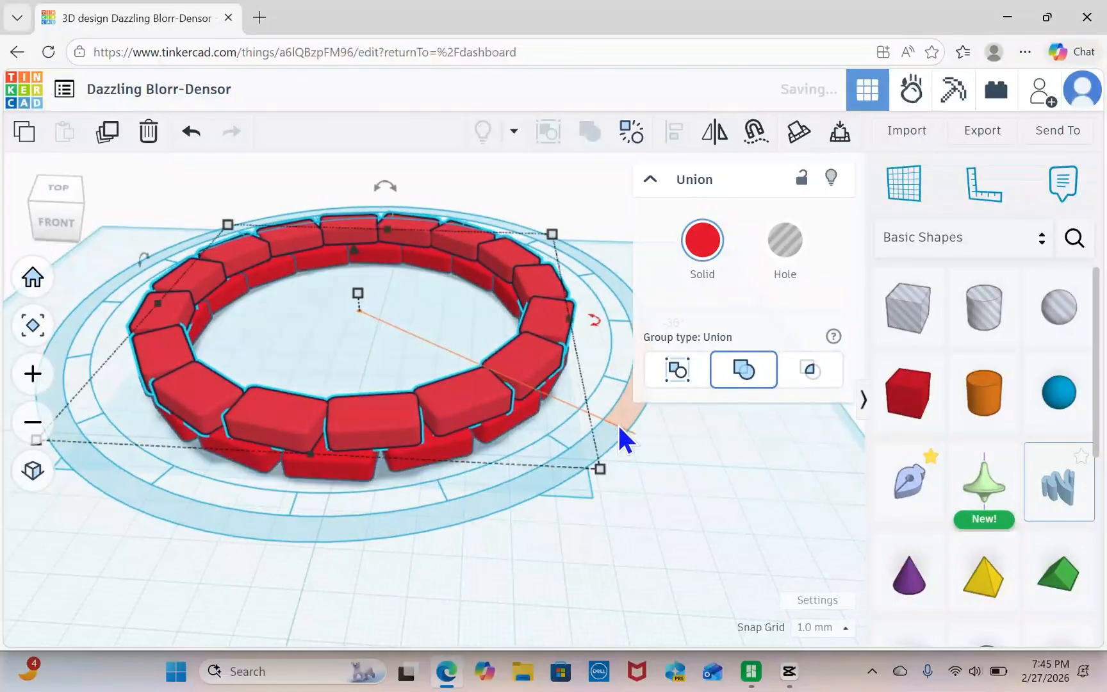
pyautogui.click(645, 555)
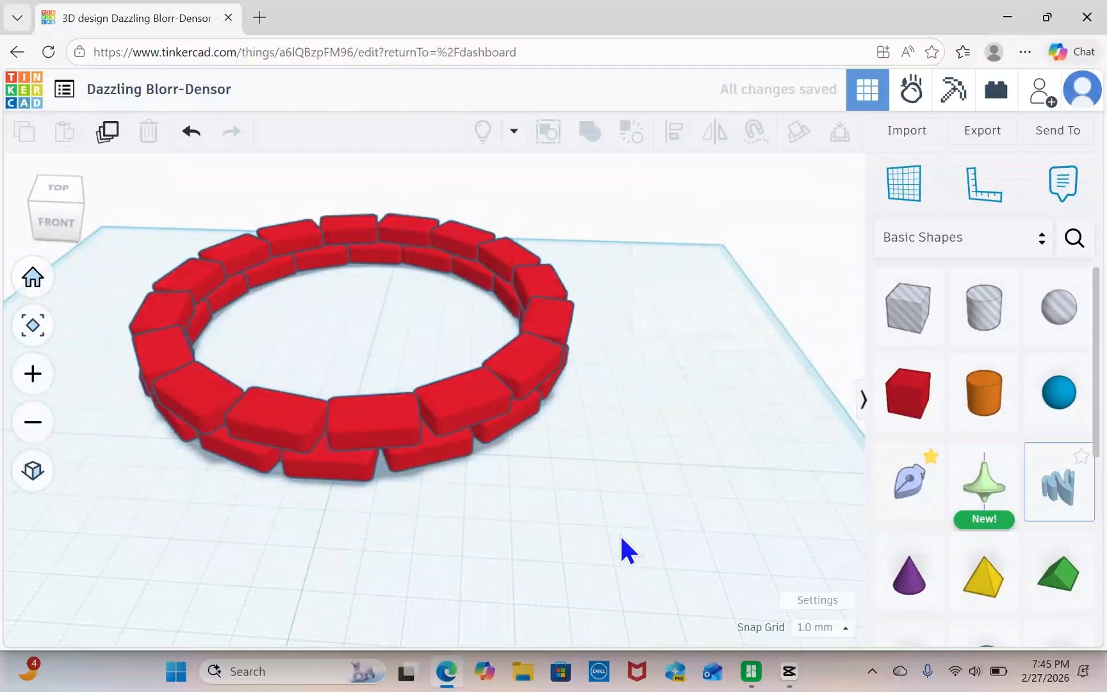
# Lower the upper ring slightly to close the gap above the bottom ring.
pyautogui.moveTo(620, 533); pyautogui.dragTo(565, 441, button='right')
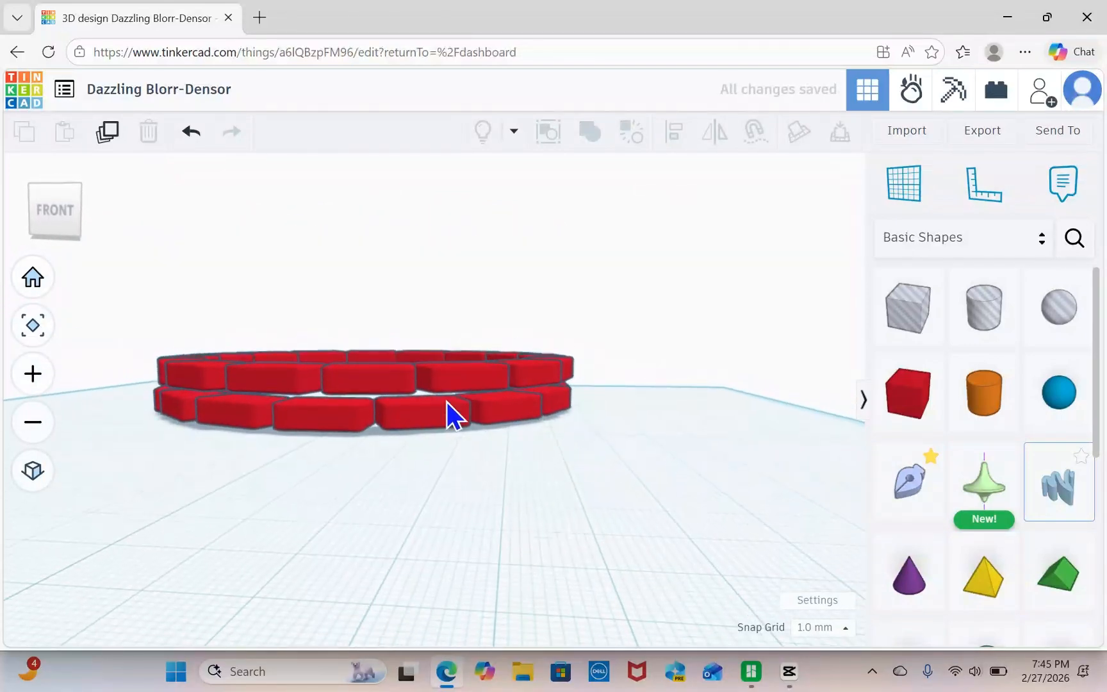
pyautogui.click(396, 370)
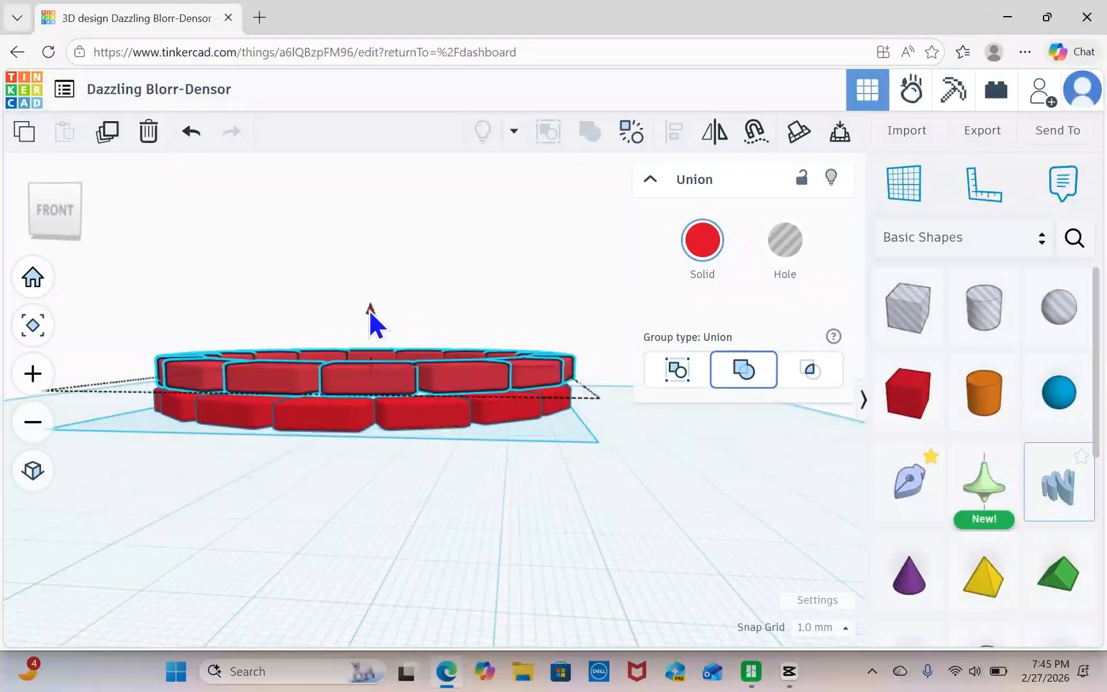
pyautogui.moveTo(370, 313); pyautogui.dragTo(369, 319)
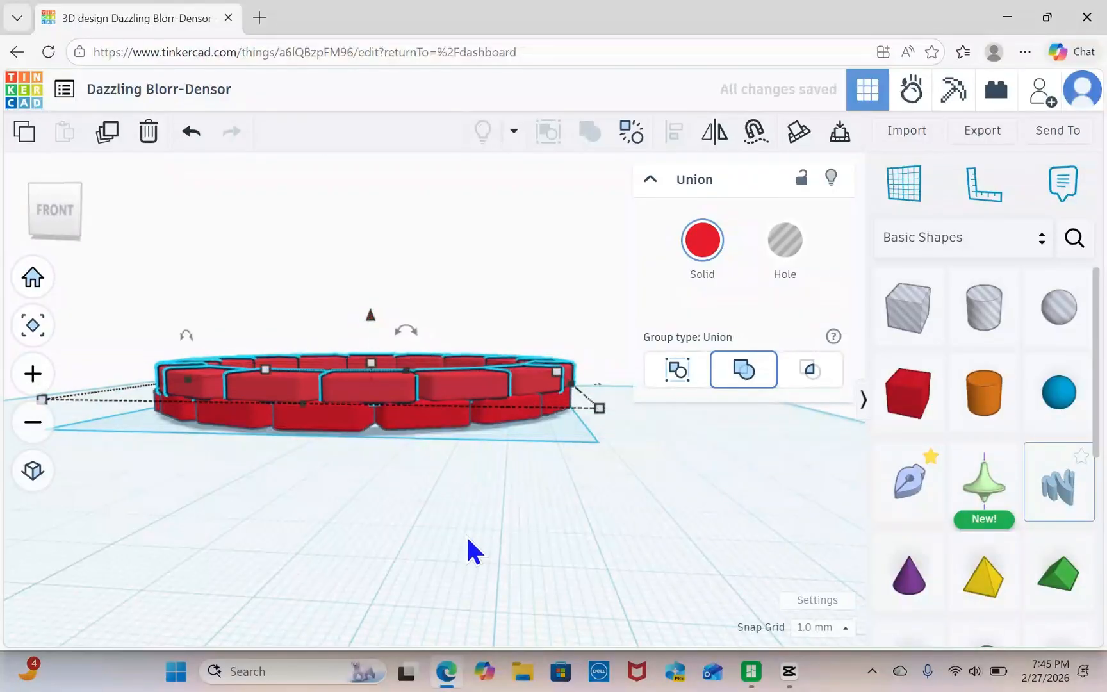
pyautogui.click(466, 516)
# Select both staggered rings and group them into one two-row union.
pyautogui.moveTo(472, 516); pyautogui.dragTo(501, 548, button='right')
pyautogui.scroll(-1, 498, 544)
pyautogui.moveTo(192, 386); pyautogui.dragTo(568, 493)
pyautogui.click(589, 135)
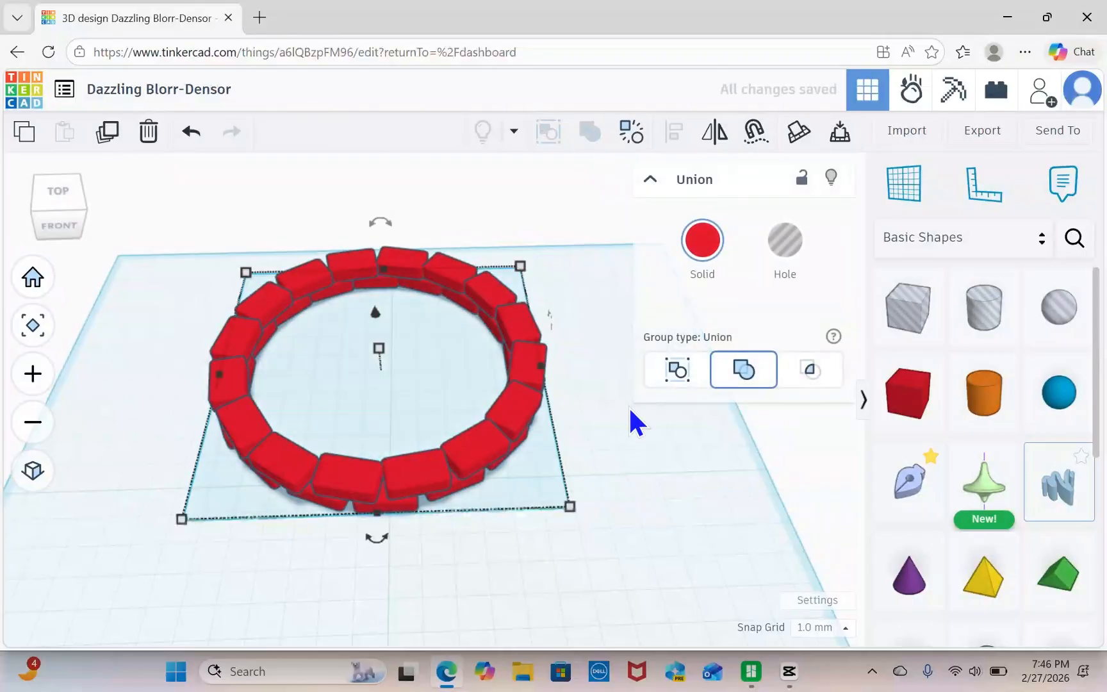
pyautogui.click(620, 441)
pyautogui.moveTo(619, 441); pyautogui.dragTo(613, 408, button='right')
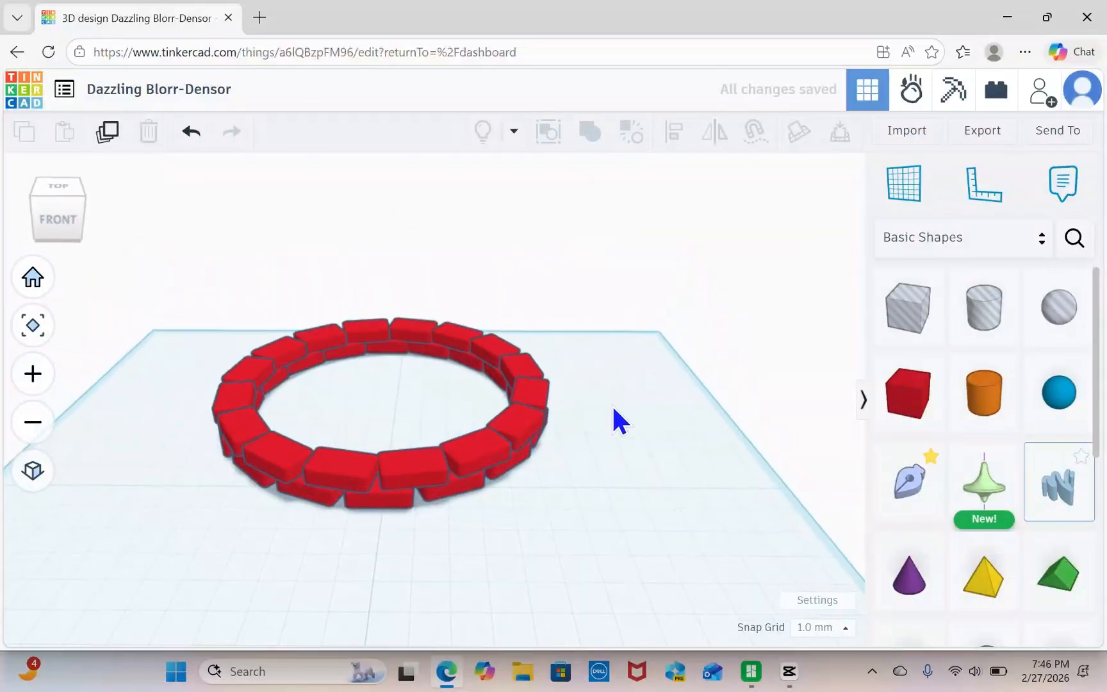
# Duplicate the two-row ring and raise the copy until it rests on top of the original.
pyautogui.click(363, 484)
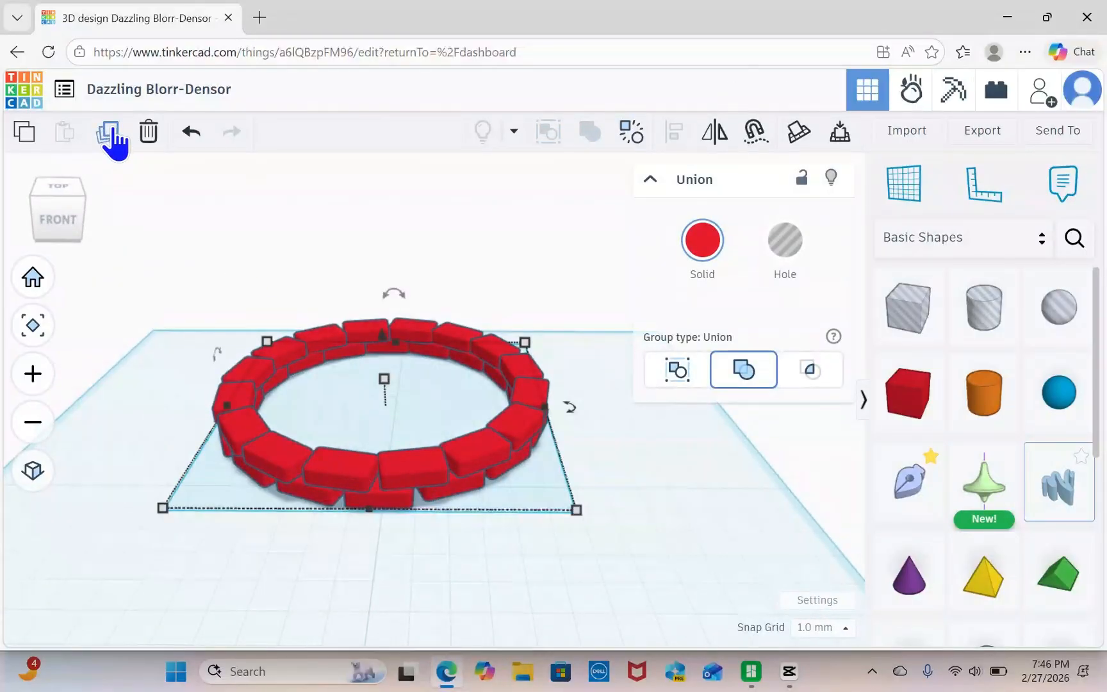
pyautogui.click(109, 135)
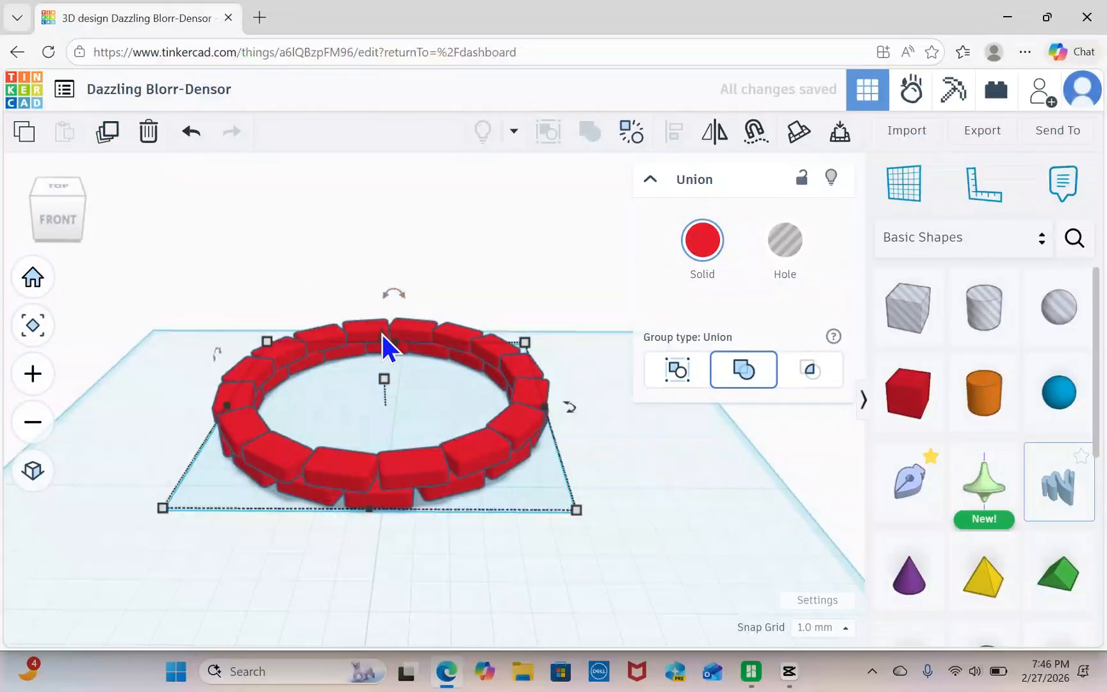
pyautogui.moveTo(382, 334)
pyautogui.mouseDown()
pyautogui.moveTo(380, 287)
pyautogui.moveTo(378, 314)
pyautogui.mouseUp()
pyautogui.moveTo(568, 559); pyautogui.dragTo(542, 534, button='right')
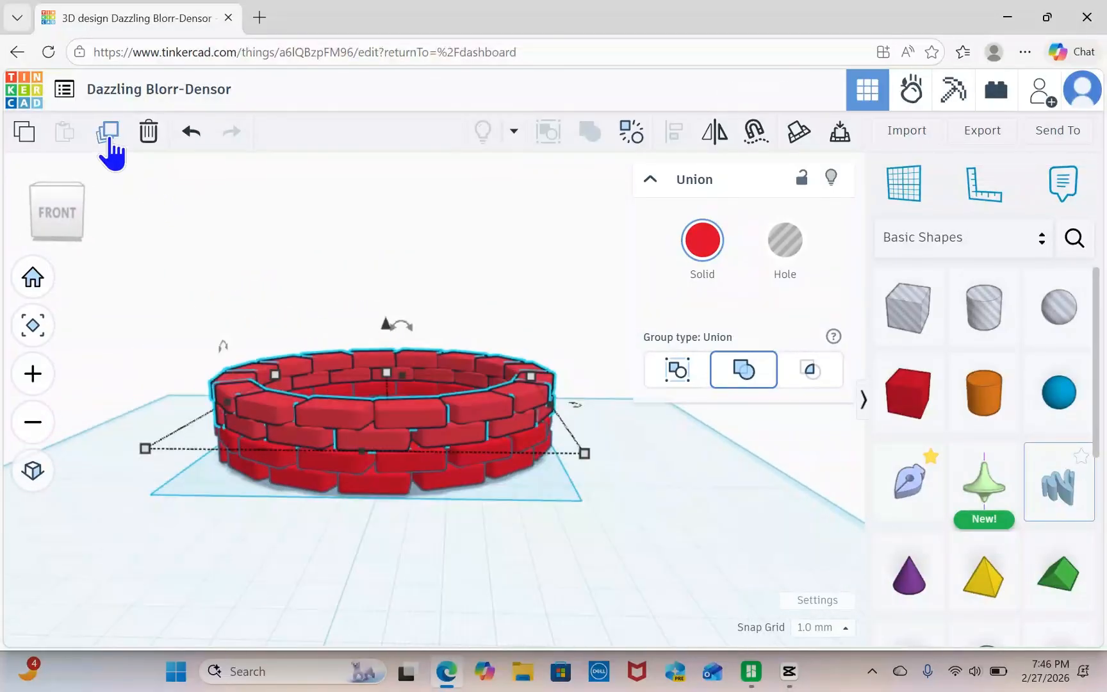
# Repeat the raised duplication of the two-row ring five times to build a tall round brick tower.
pyautogui.click(109, 138)
pyautogui.click(109, 138)
pyautogui.click(109, 138)
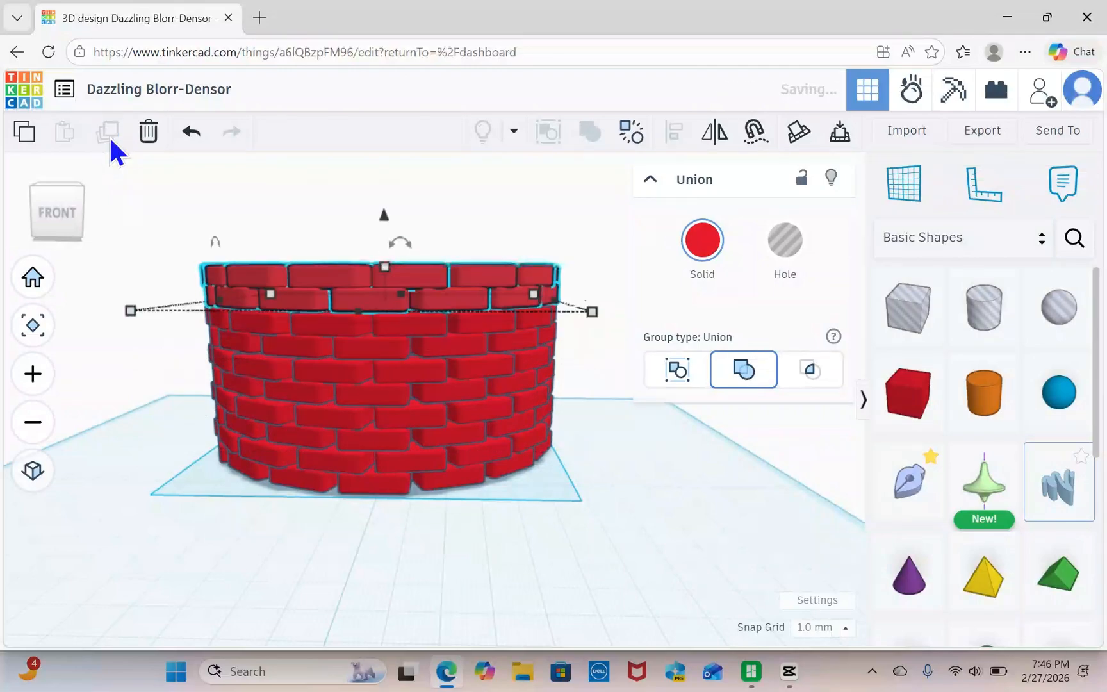
pyautogui.click(109, 136)
pyautogui.click(109, 136)
pyautogui.scroll(-3, 585, 479)
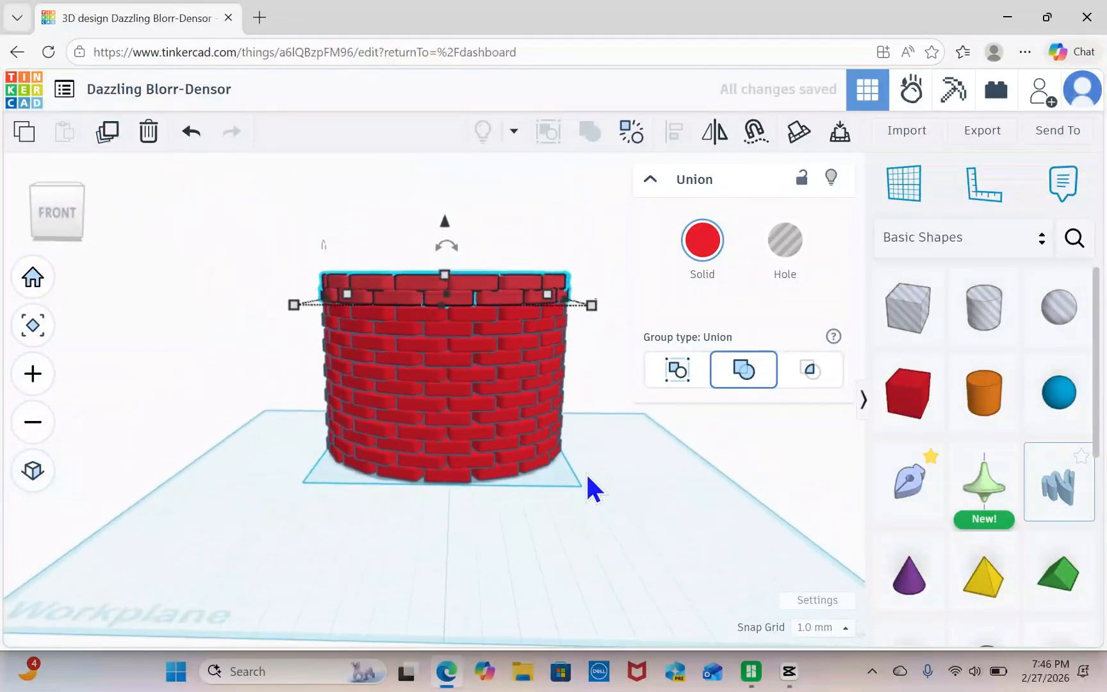
pyautogui.moveTo(588, 477); pyautogui.dragTo(574, 538, button='right')
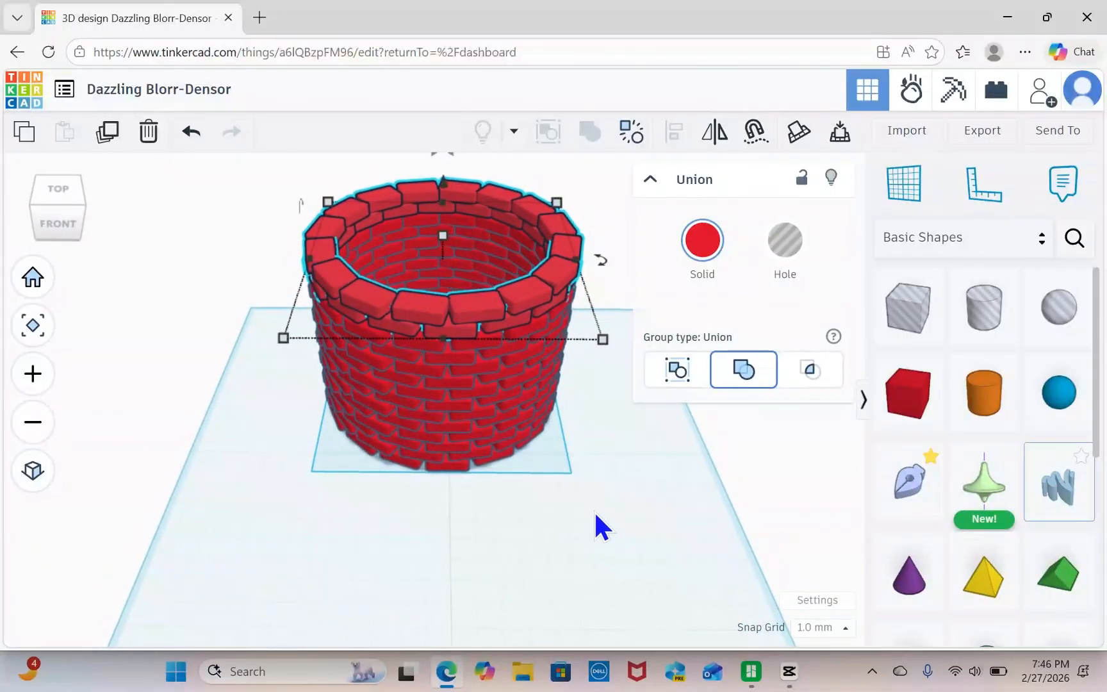
pyautogui.click(595, 514)
# Select all the stacked rings of the tower and change their solid colour to the medium grey preset.
pyautogui.scroll(-2, 613, 475)
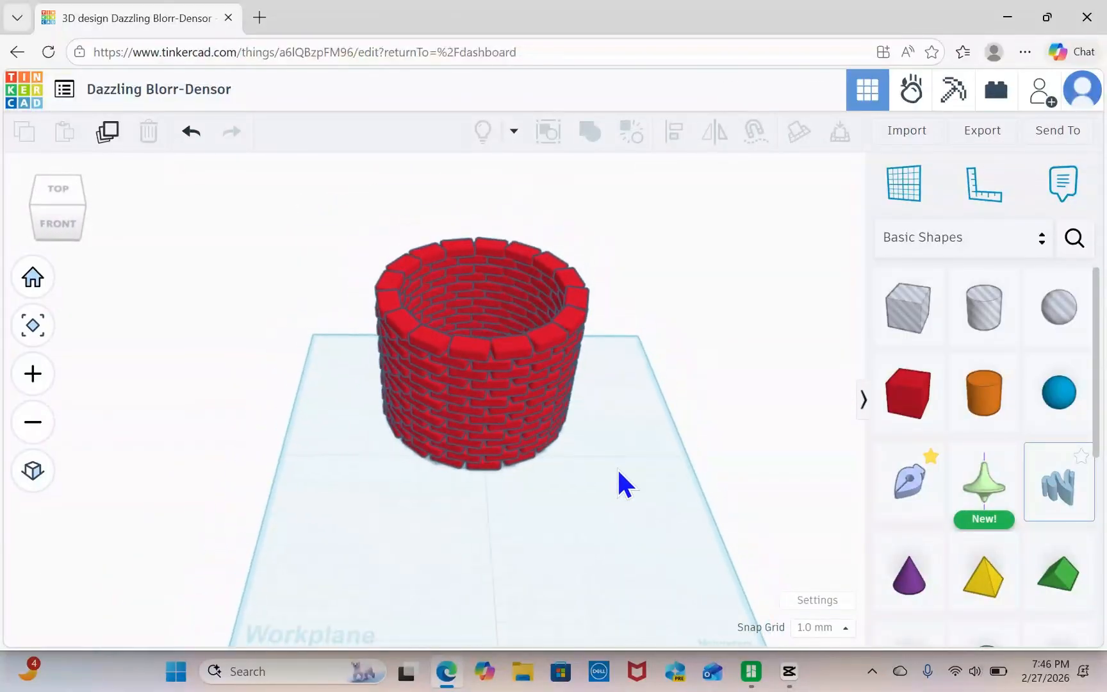
pyautogui.moveTo(618, 471); pyautogui.dragTo(410, 471, button='right')
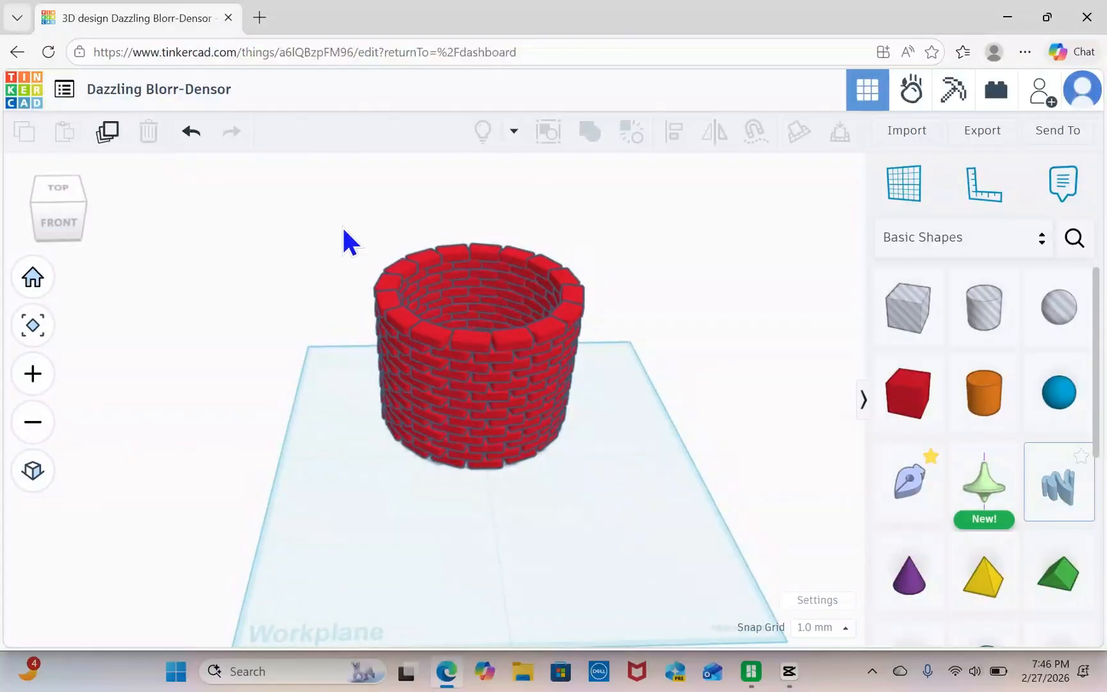
pyautogui.moveTo(344, 230); pyautogui.dragTo(660, 442)
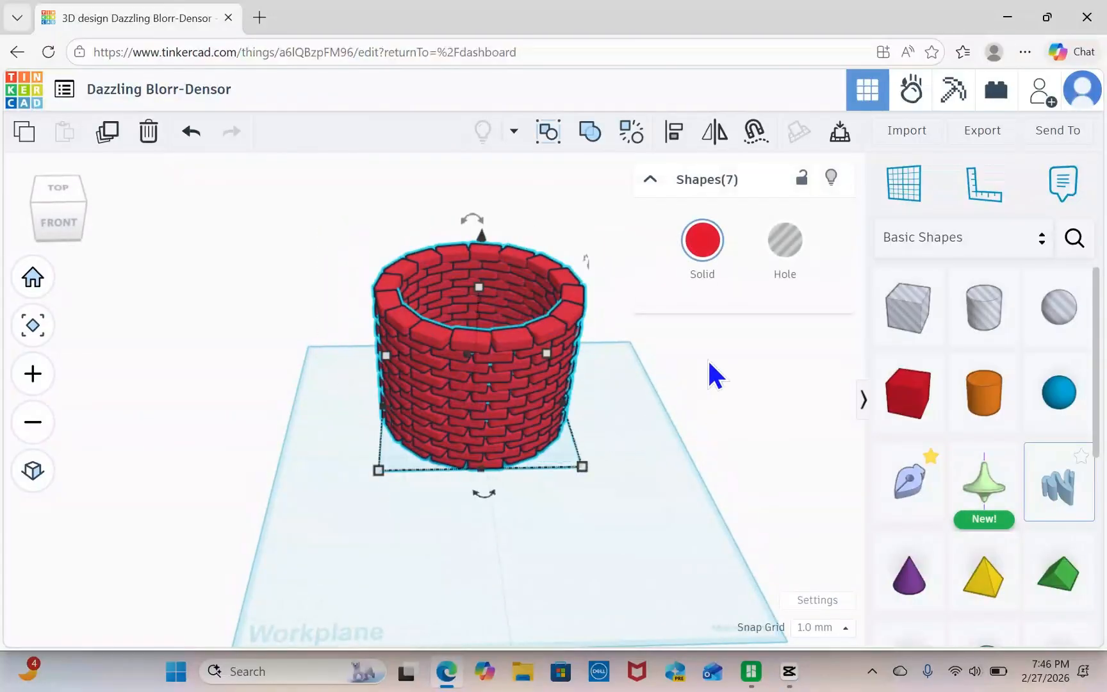
pyautogui.click(703, 242)
pyautogui.click(892, 385)
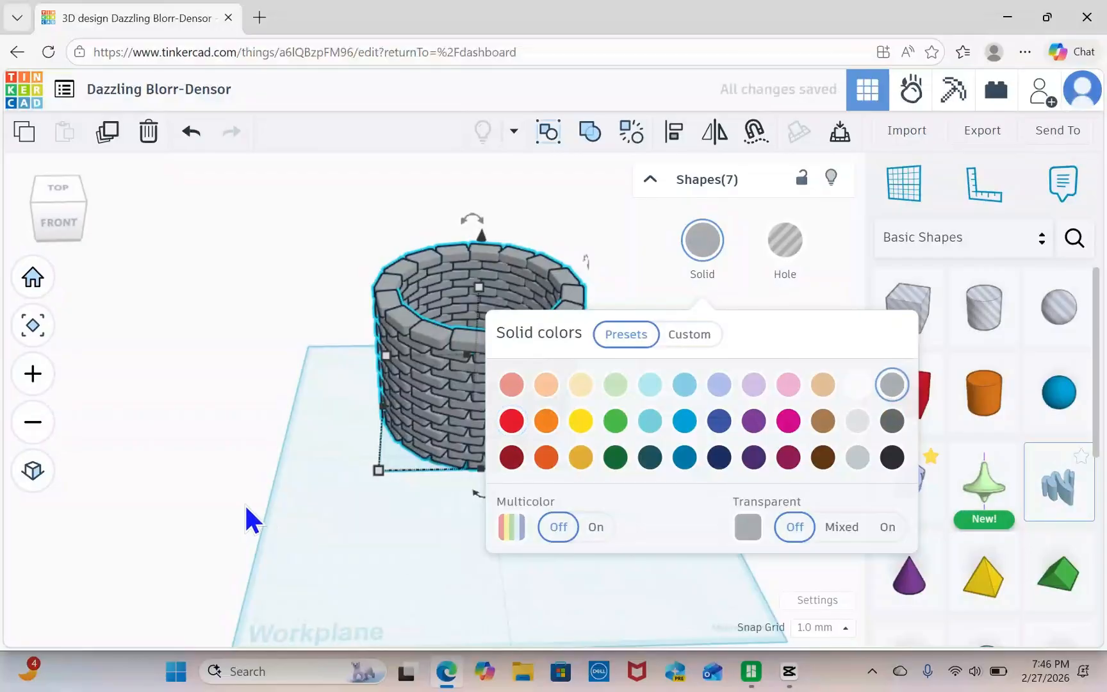
# Examine the grey brick tower from above, from several sides and up close at its base.
pyautogui.moveTo(245, 506); pyautogui.dragTo(377, 500, button='right')
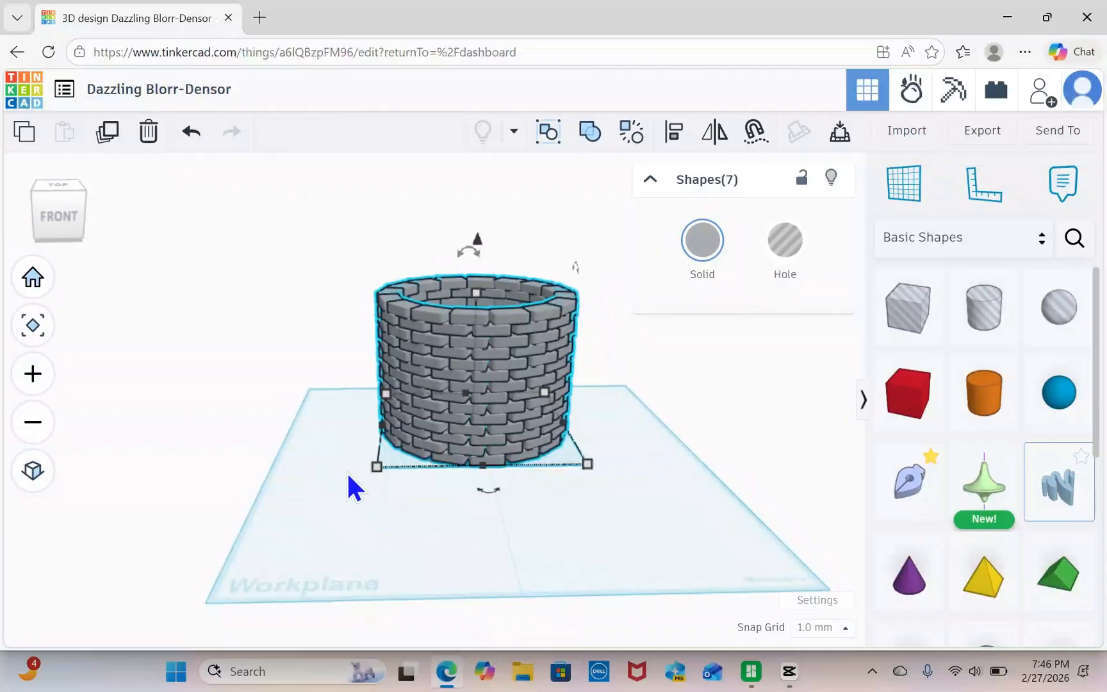
pyautogui.moveTo(478, 526); pyautogui.dragTo(487, 586, button='right')
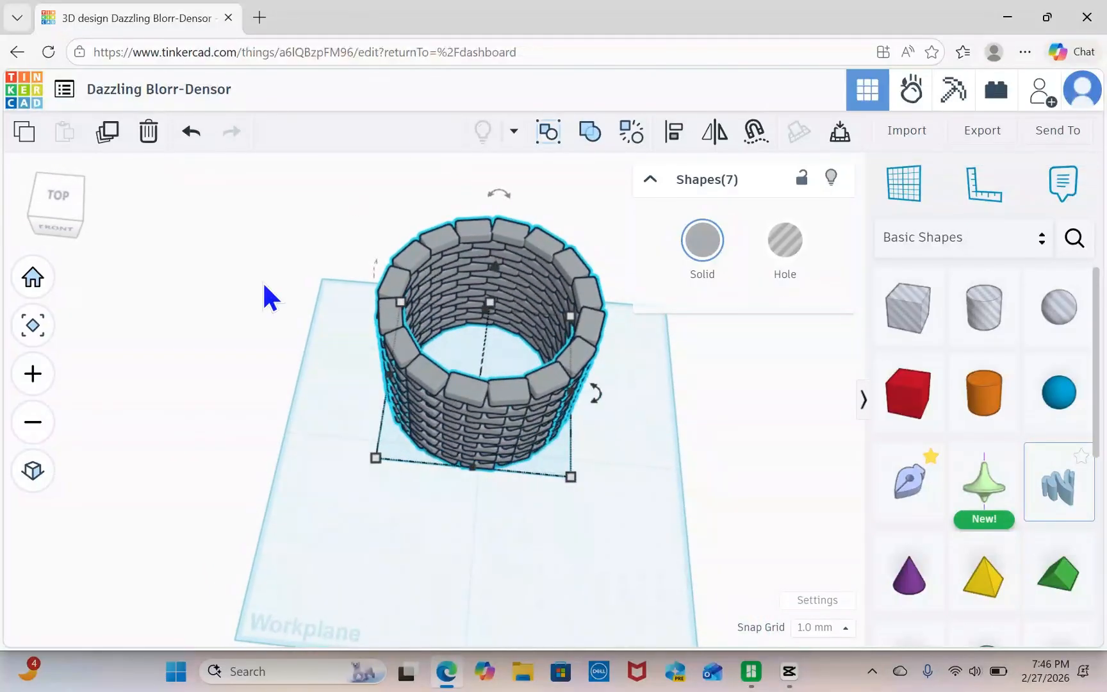
pyautogui.moveTo(377, 489); pyautogui.dragTo(559, 506, button='right')
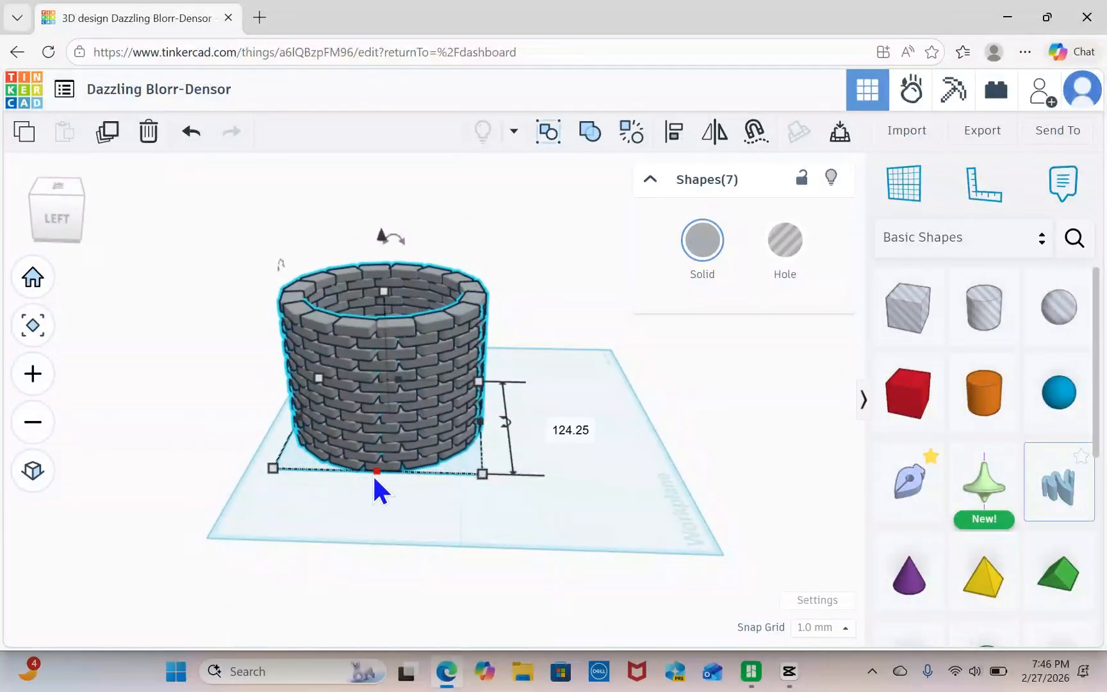
pyautogui.scroll(8, 384, 410)
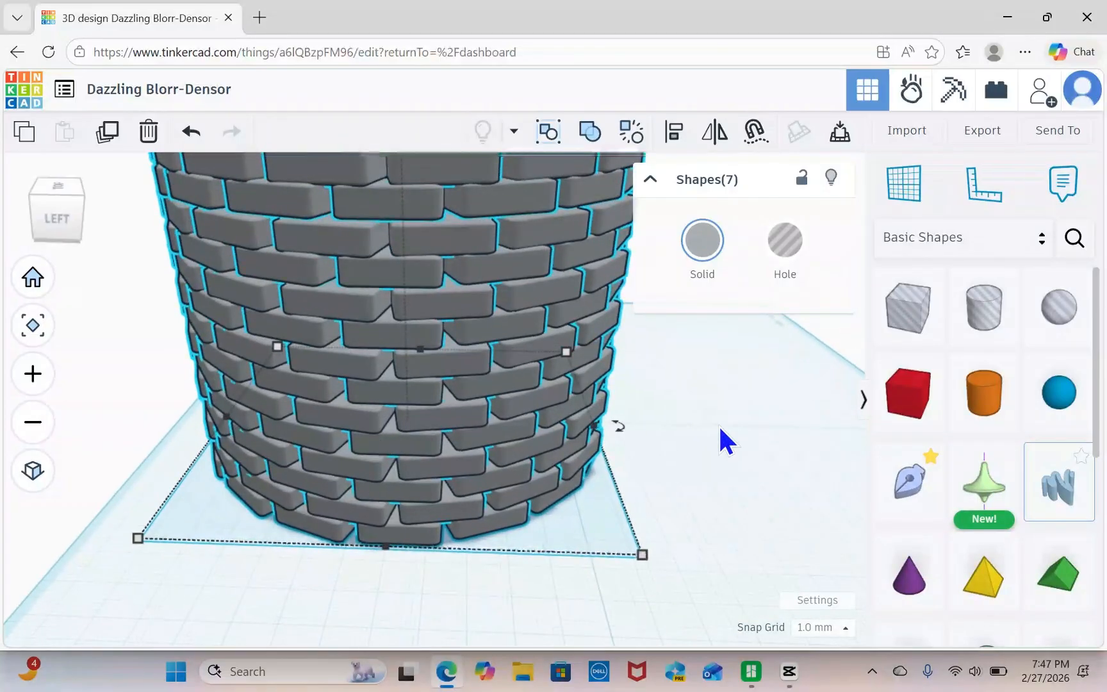
pyautogui.scroll(-8, 720, 428)
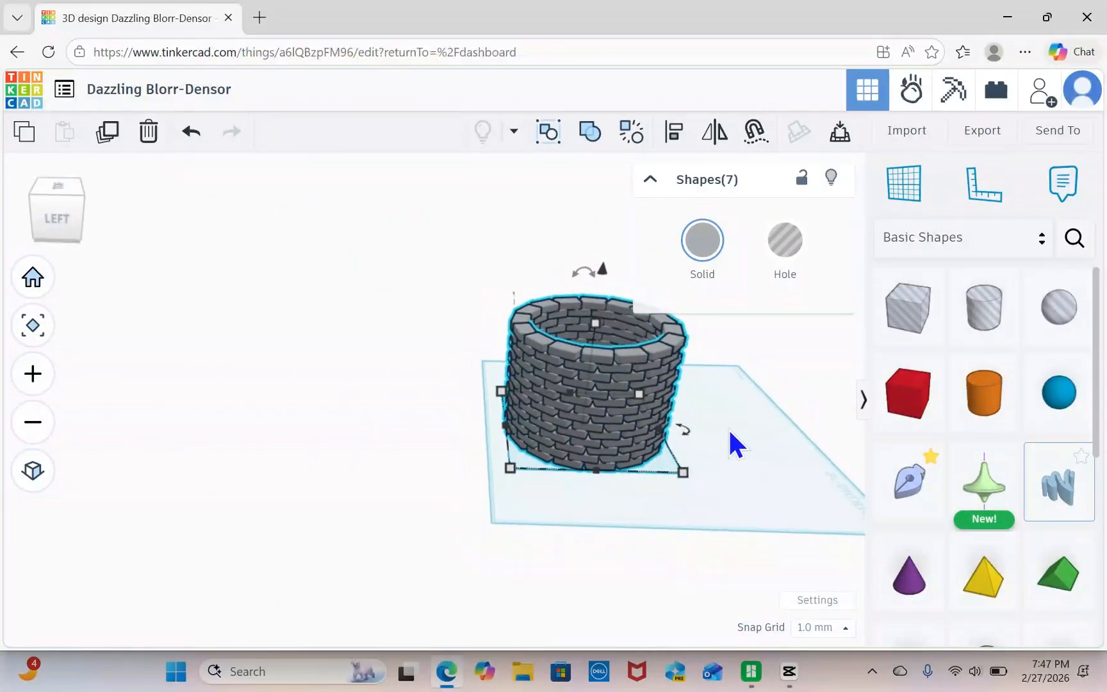
pyautogui.moveTo(729, 431); pyautogui.dragTo(567, 441, button='middle')
pyautogui.moveTo(607, 473); pyautogui.dragTo(448, 461, button='right')
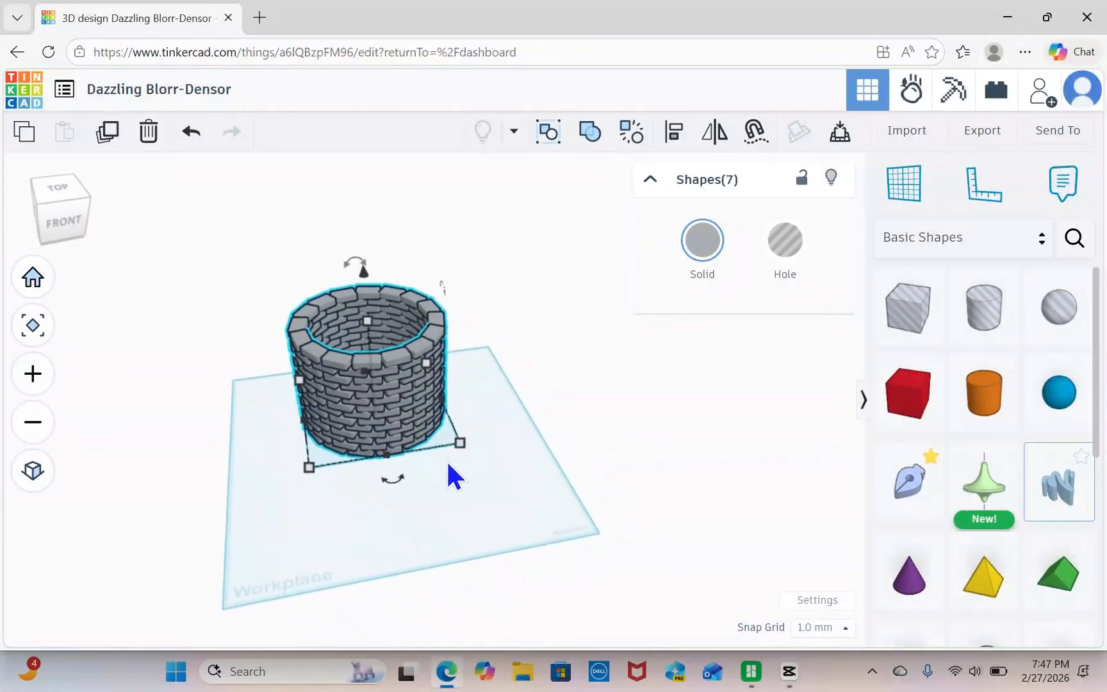
pyautogui.moveTo(447, 460); pyautogui.dragTo(654, 450, button='middle')
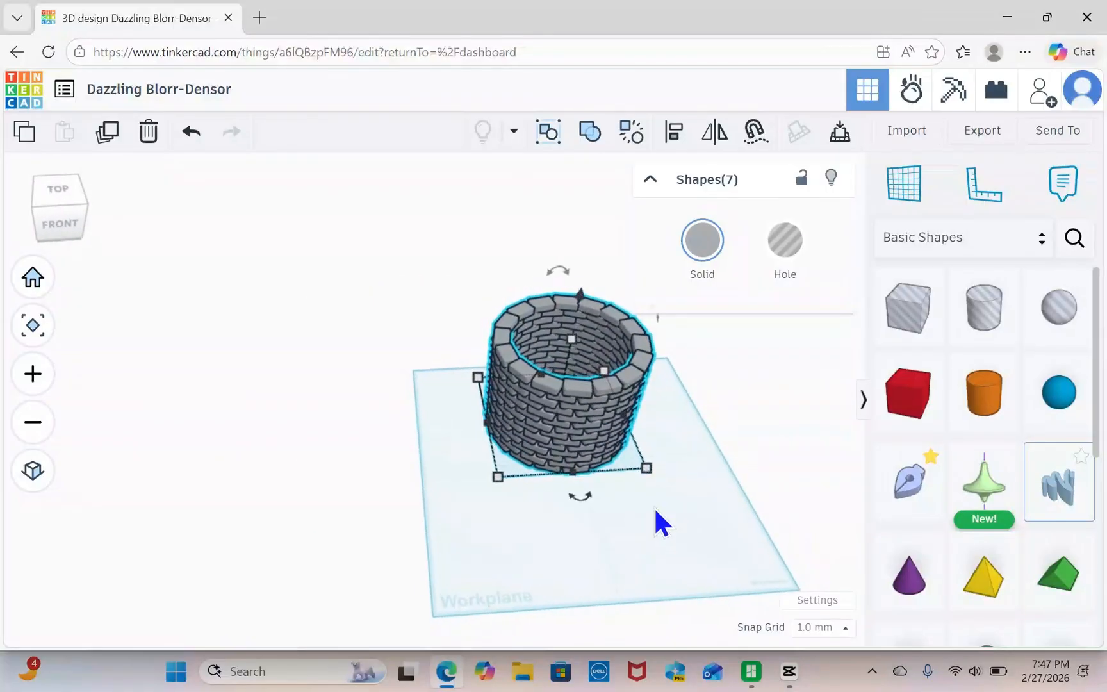
pyautogui.moveTo(656, 510); pyautogui.dragTo(581, 506, button='middle')
pyautogui.moveTo(576, 475)
pyautogui.mouseDown(button='right')
pyautogui.moveTo(561, 477)
pyautogui.moveTo(558, 460)
pyautogui.moveTo(576, 474)
pyautogui.moveTo(588, 465)
pyautogui.moveTo(581, 455)
pyautogui.mouseUp(button='right')
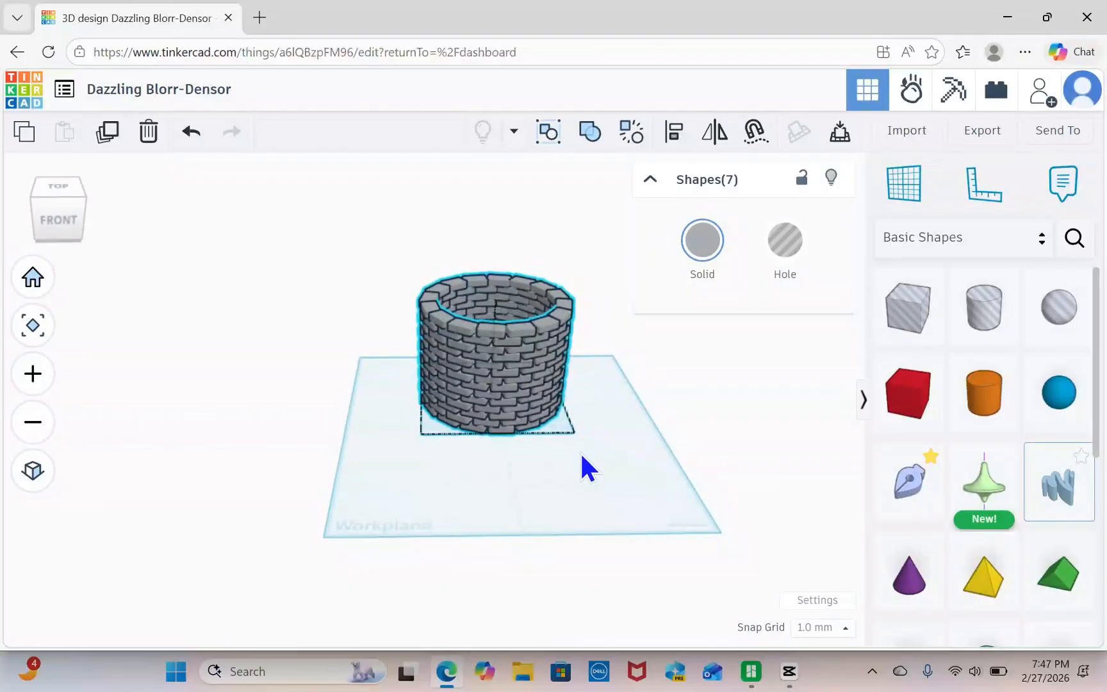